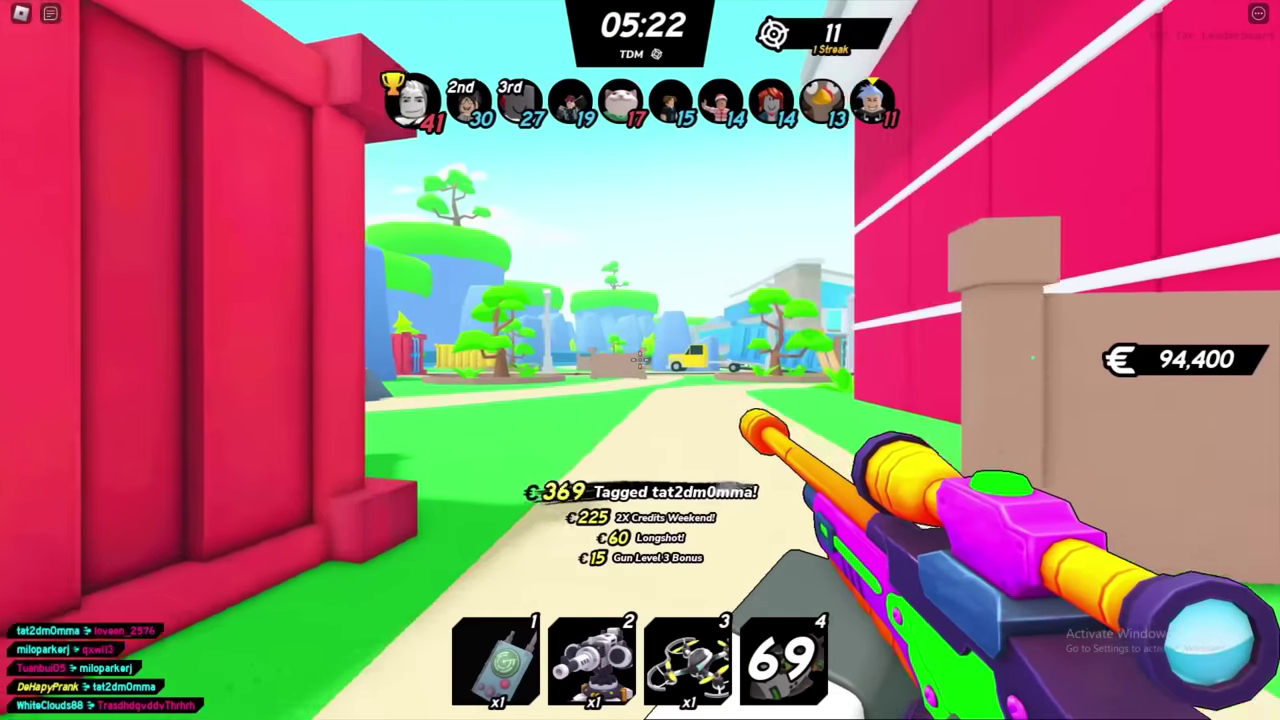
- Scope in with the sniper rifle and tag two more opponents, then scope in again
{"action": "right_click", "coordinate": [640, 360]}
{"action": "left_click", "coordinate": [640, 360]}
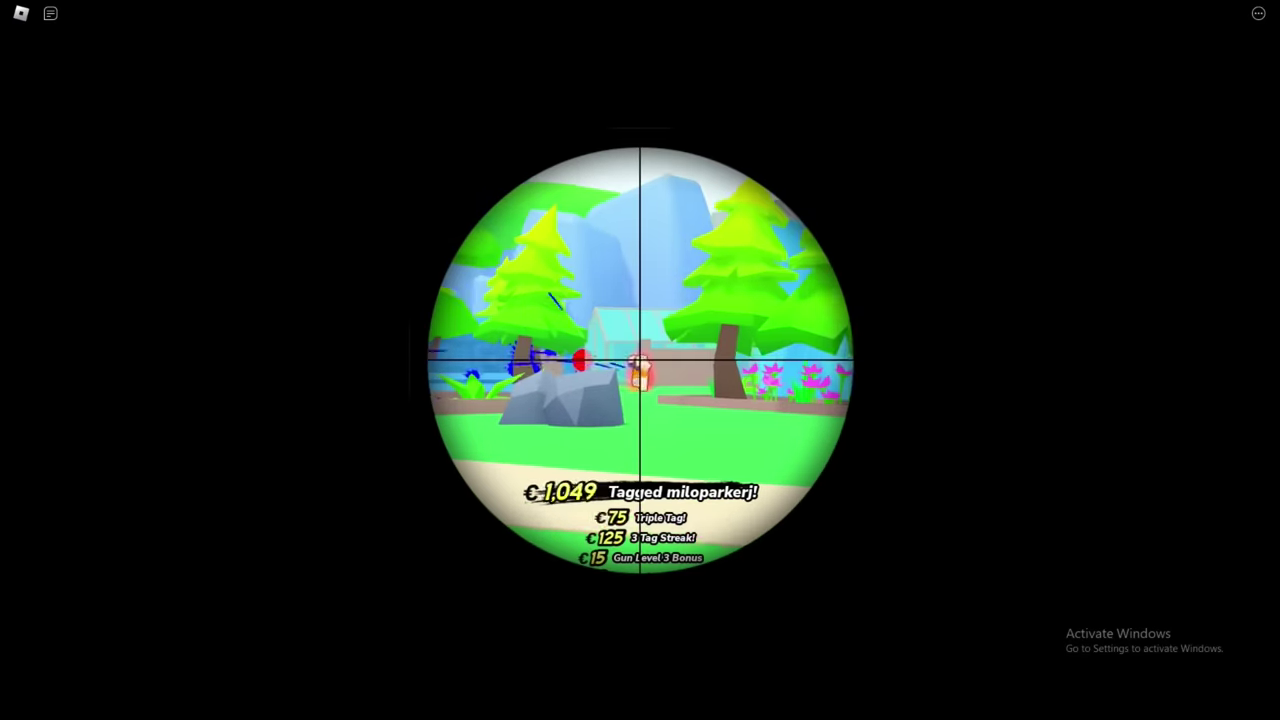
{"action": "left_click", "coordinate": [640, 360]}
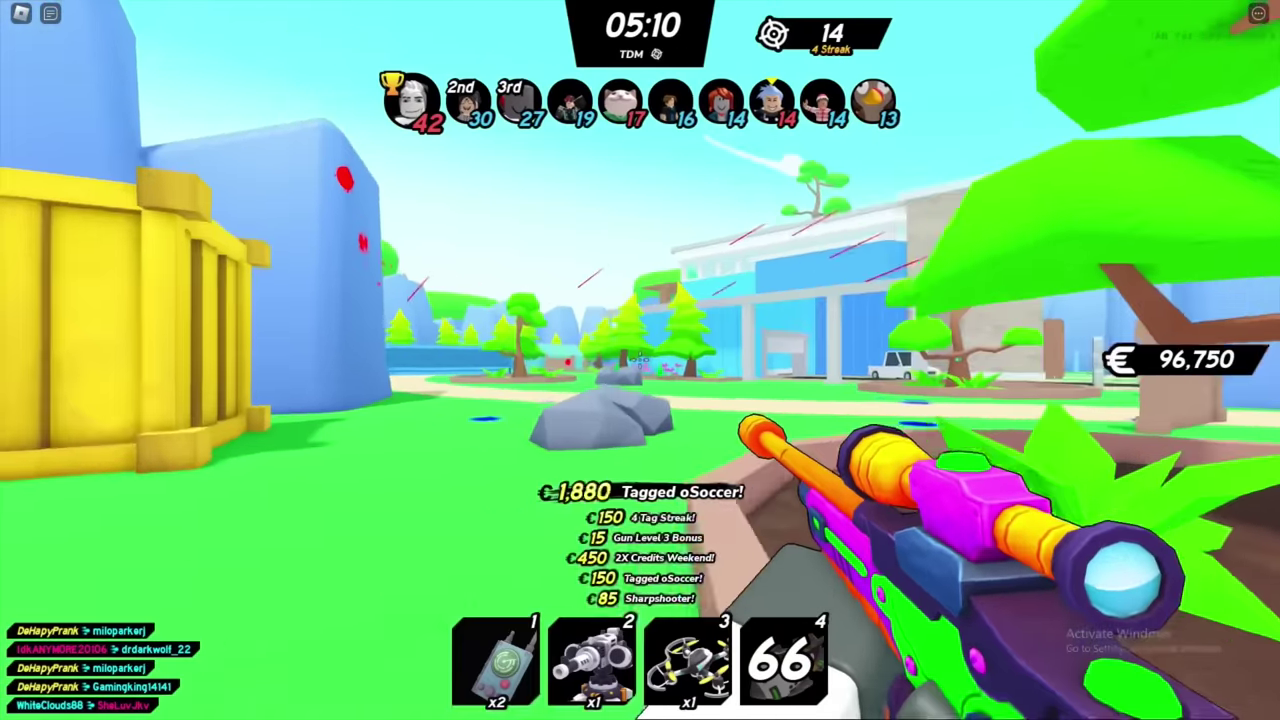
{"action": "right_click", "coordinate": [640, 360]}
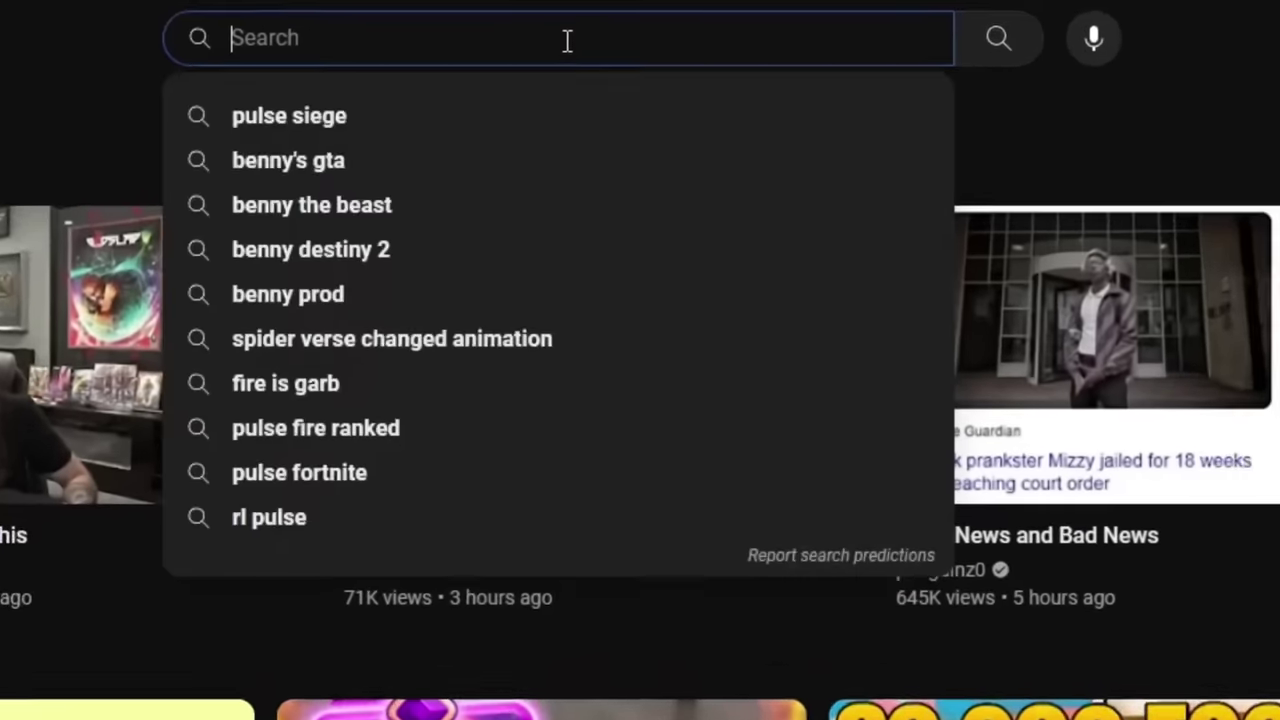
- Search for a clicker game tutorial using 'HOW CKER GAME'
{"action": "type", "text": "HOW TO MAKE ROBLOX CLI"}
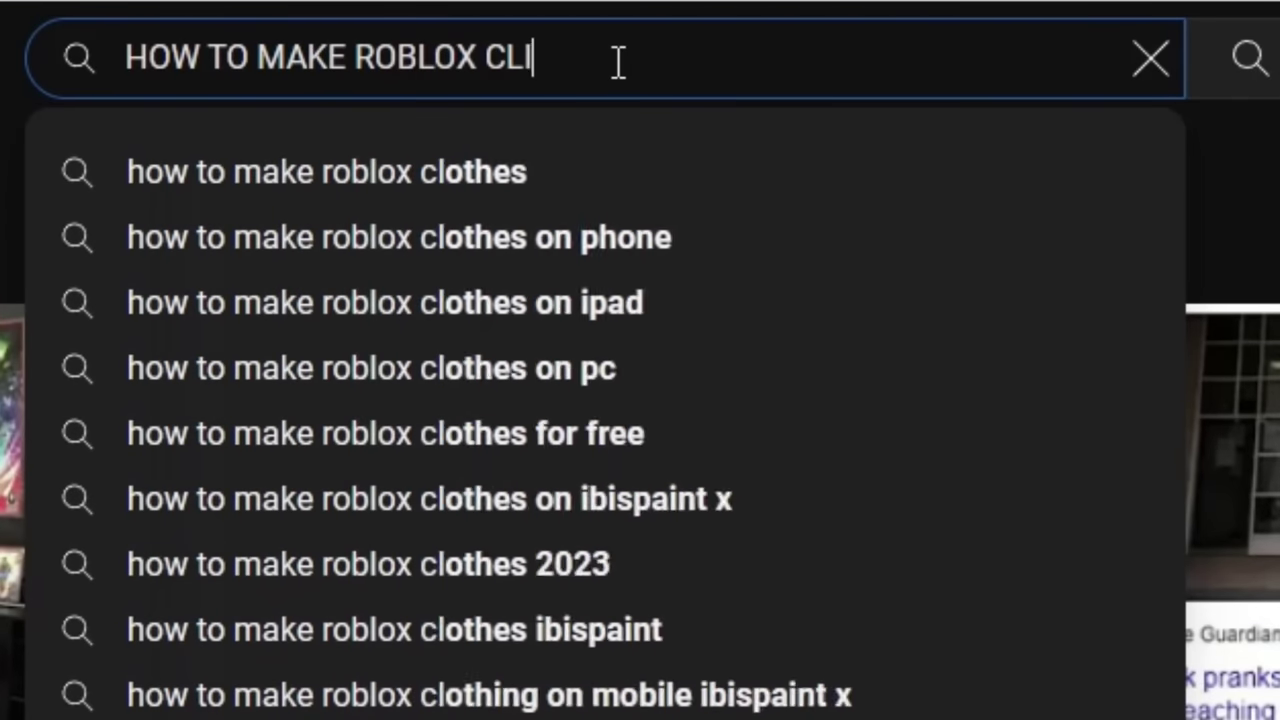
{"action": "type", "text": "CKER GAME"}
{"action": "key", "text": "Return"}
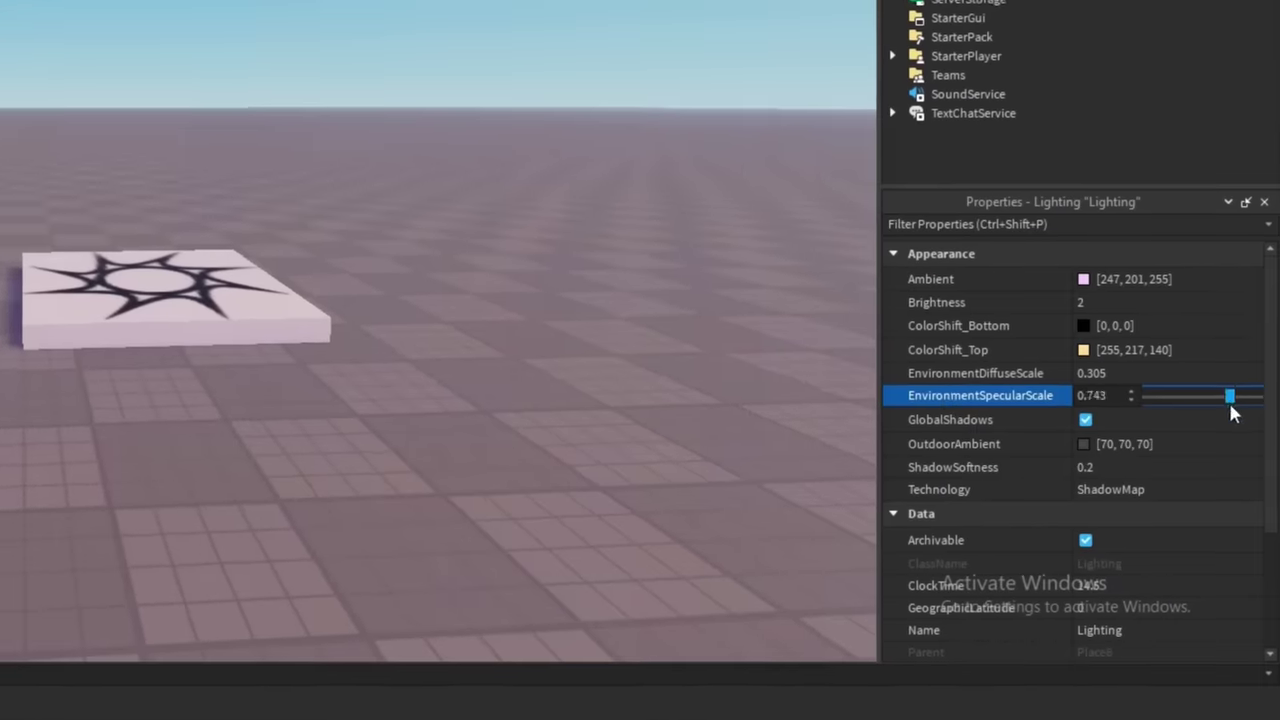
- Lower EnvironmentSpecularScale to 0.248, size the new part 200,1,200 and colour it green
{"action": "left_click_drag", "start_coordinate": [1251, 505], "coordinate": [1216, 505]}
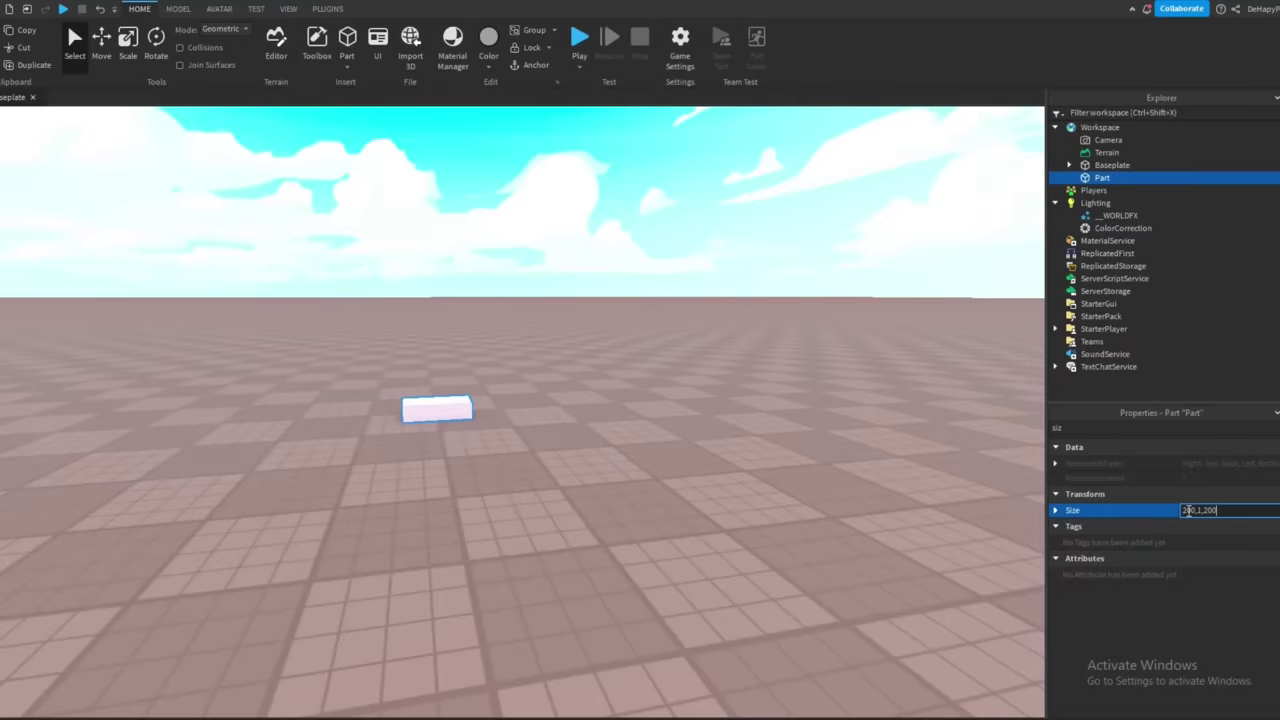
{"action": "key", "text": "Return"}
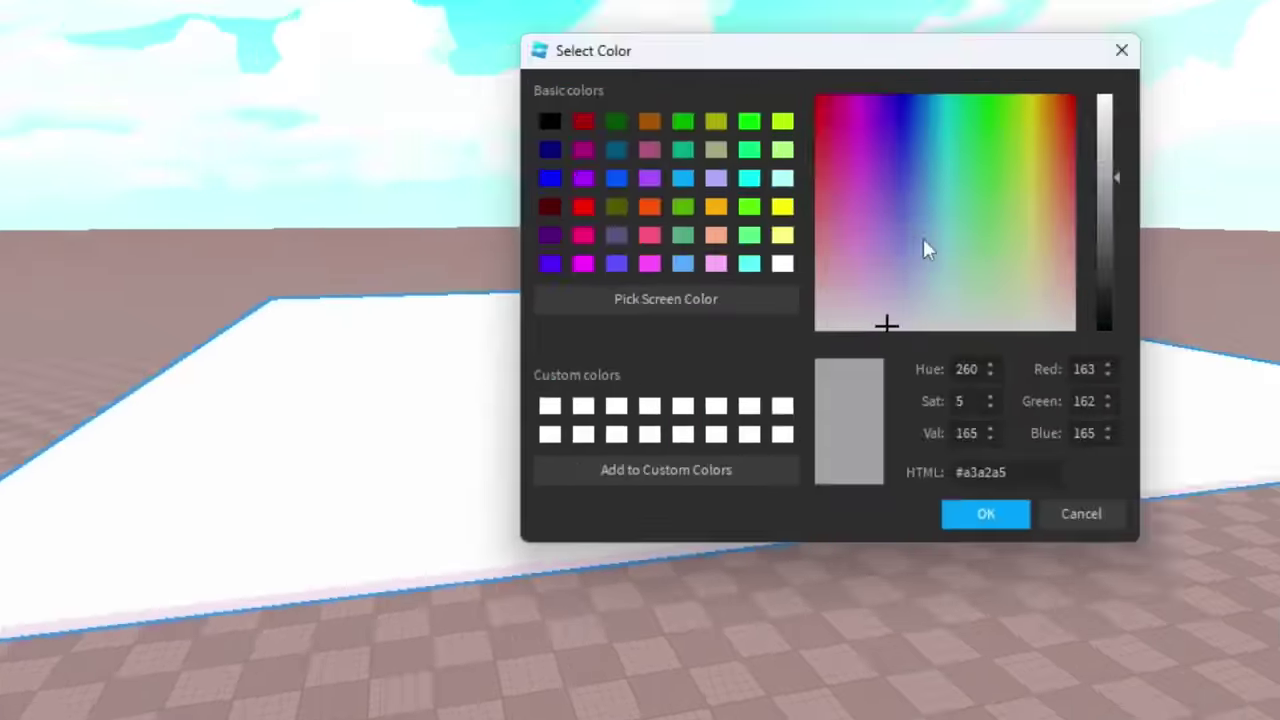
{"action": "left_click", "coordinate": [735, 300]}
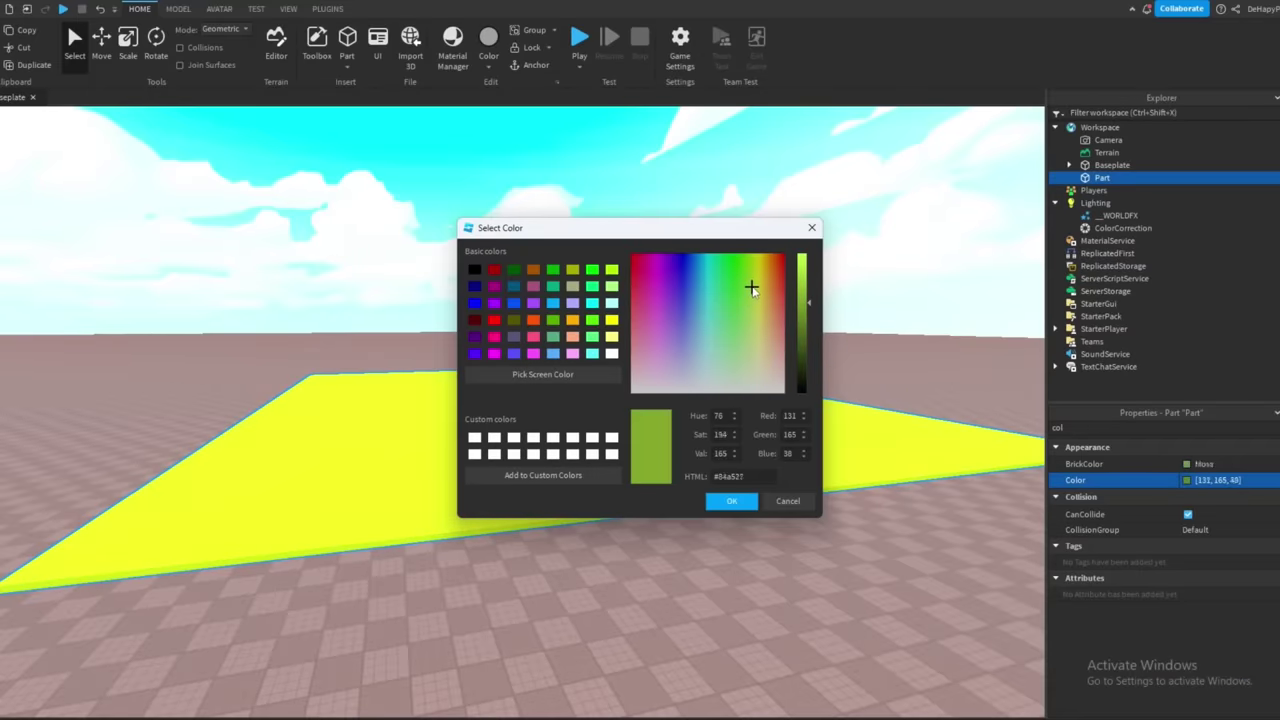
{"action": "left_click", "coordinate": [730, 503]}
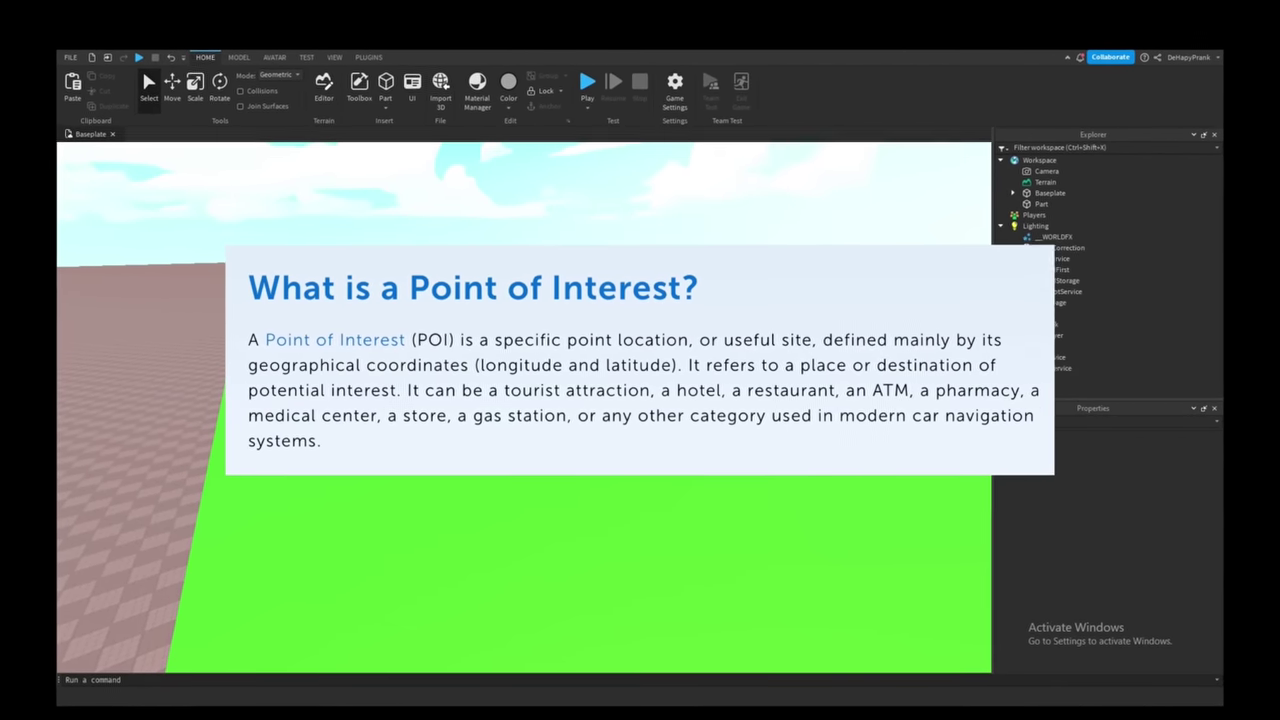
{"action": "right_click_drag", "start_coordinate": [575, 282], "coordinate": [575, 282]}
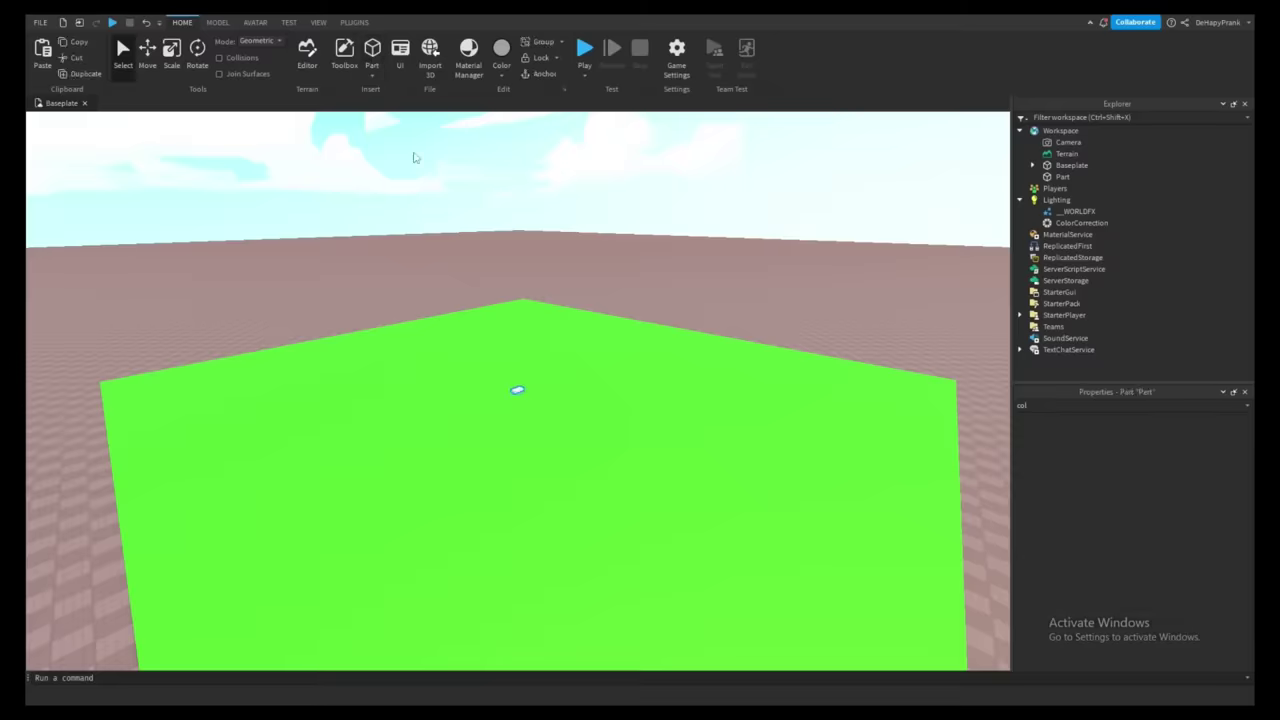
- Select the new small part on the green plate and switch to the Scale tool
{"action": "left_click", "coordinate": [589, 343]}
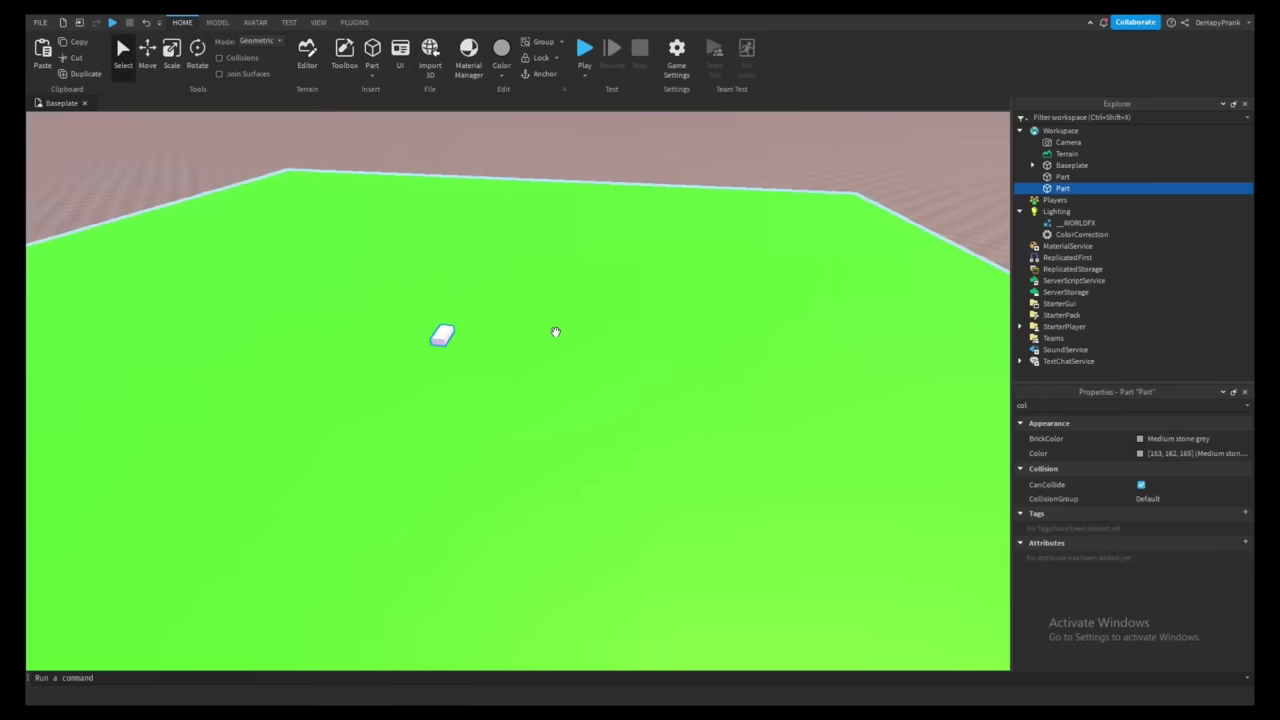
{"action": "right_click_drag", "start_coordinate": [554, 331], "coordinate": [406, 268]}
{"action": "key", "text": "ctrl+3"}
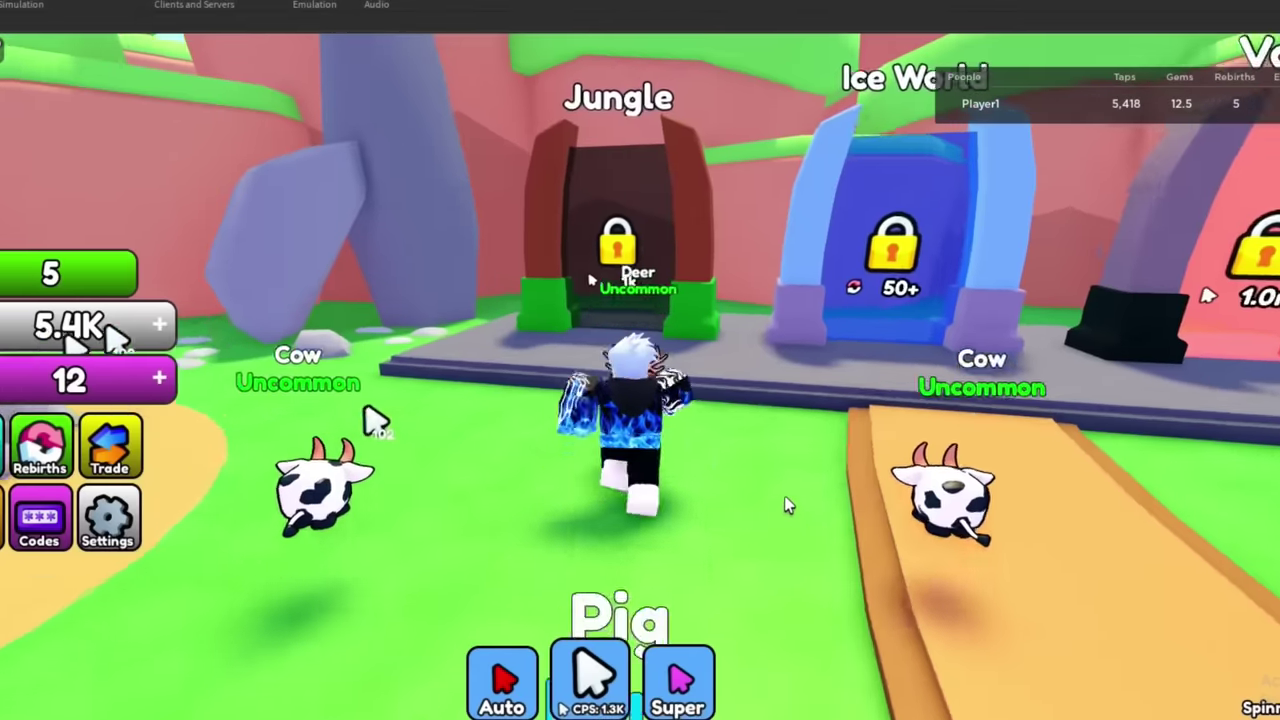
{"action": "key", "text": "w"}
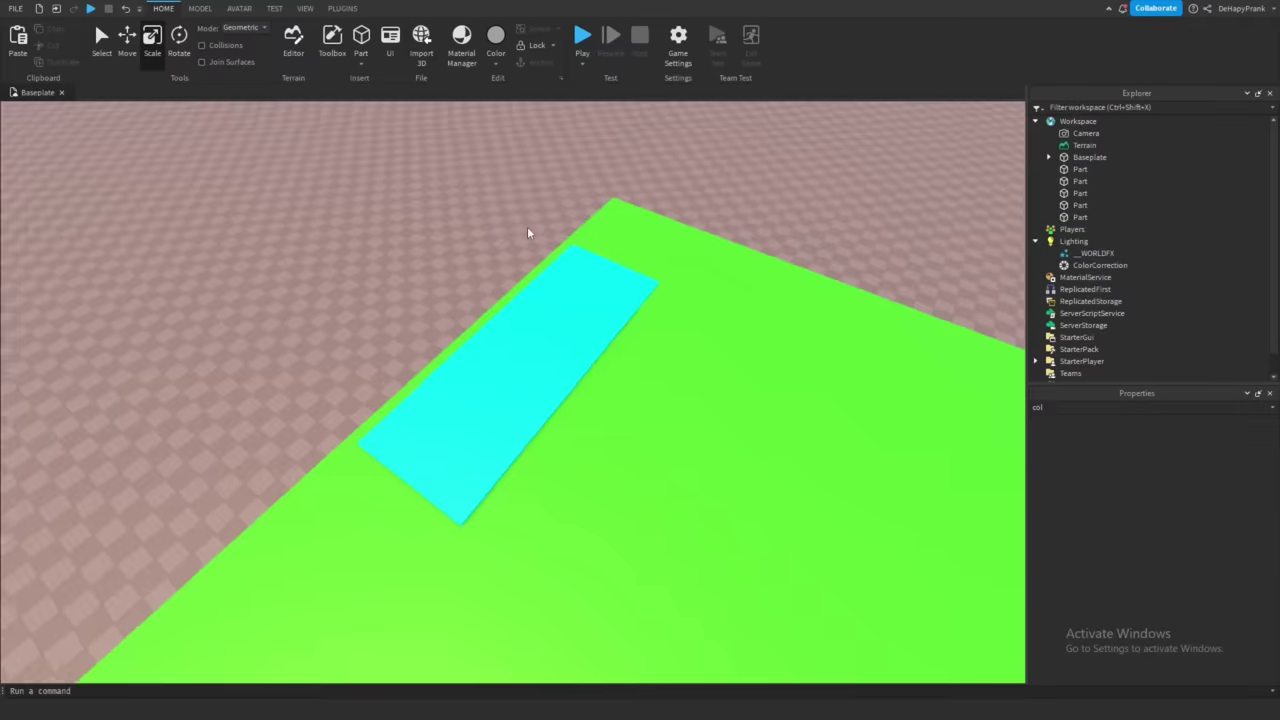
{"action": "right_click_drag", "start_coordinate": [528, 232], "coordinate": [533, 227]}
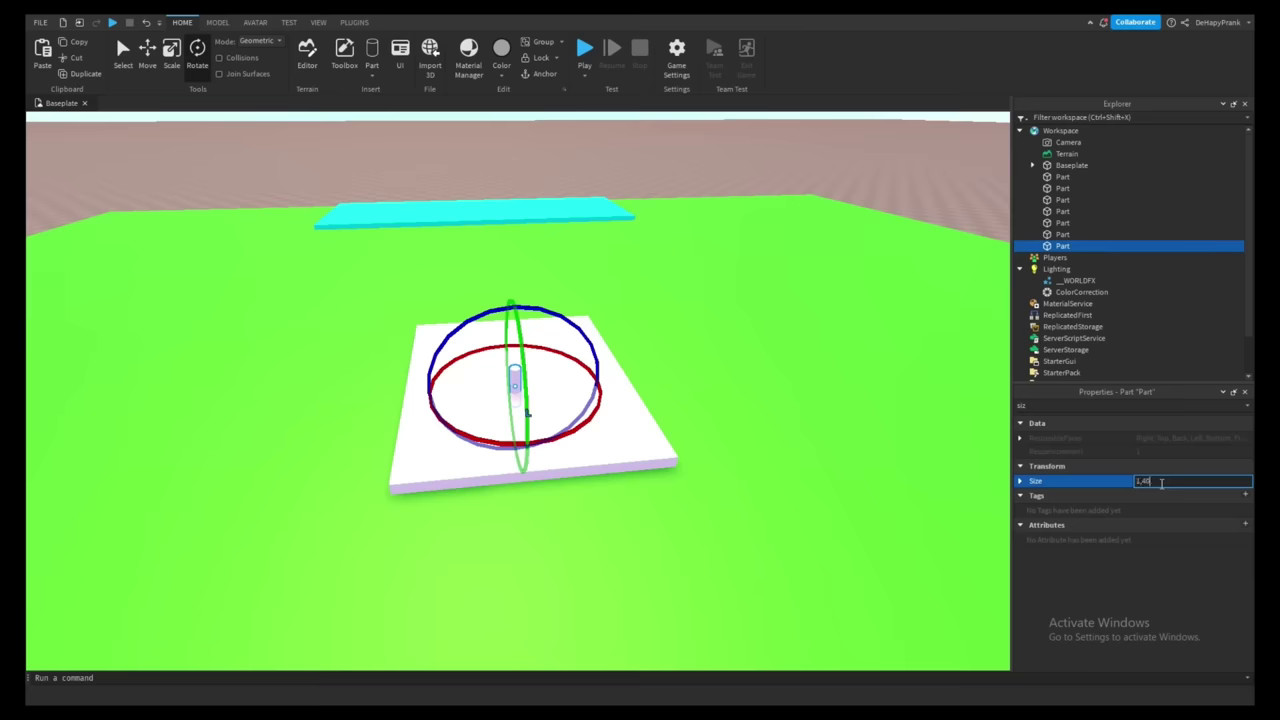
- Make the cylinder a flat 40-wide disc and add another curved path segment
{"action": "type", "text": "40"}
{"action": "key", "text": "Return"}
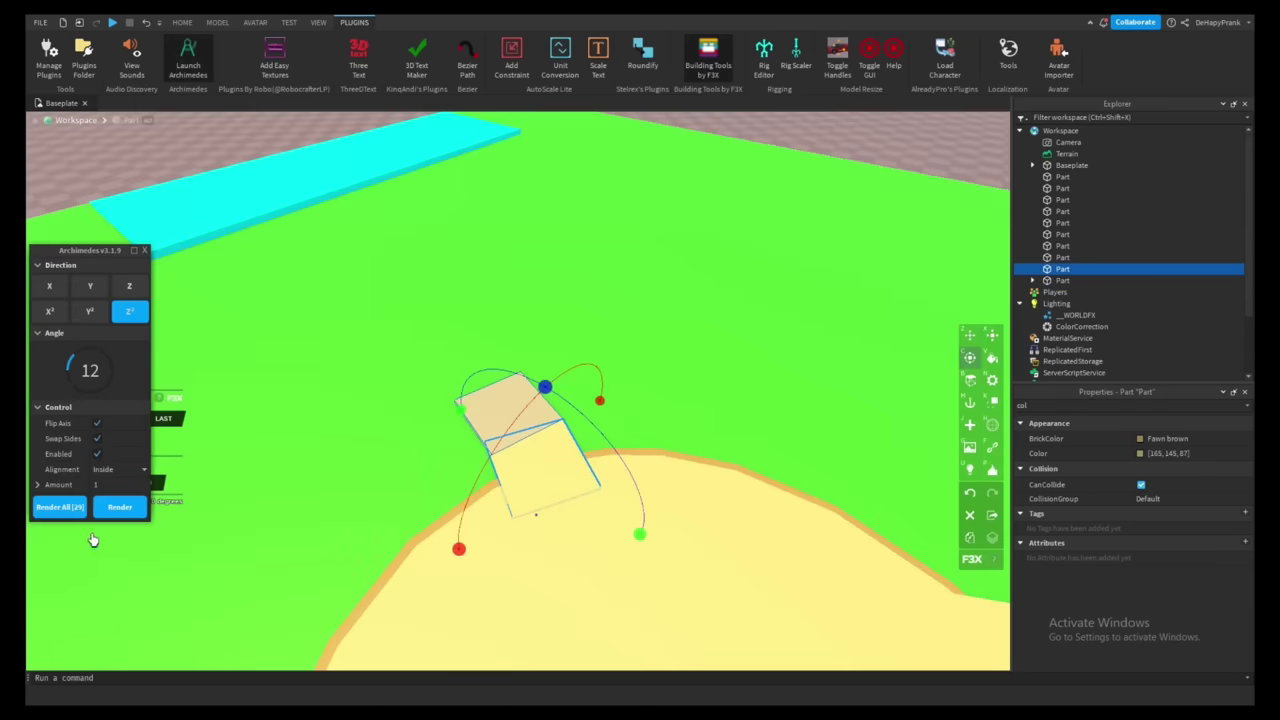
{"action": "left_click", "coordinate": [119, 507]}
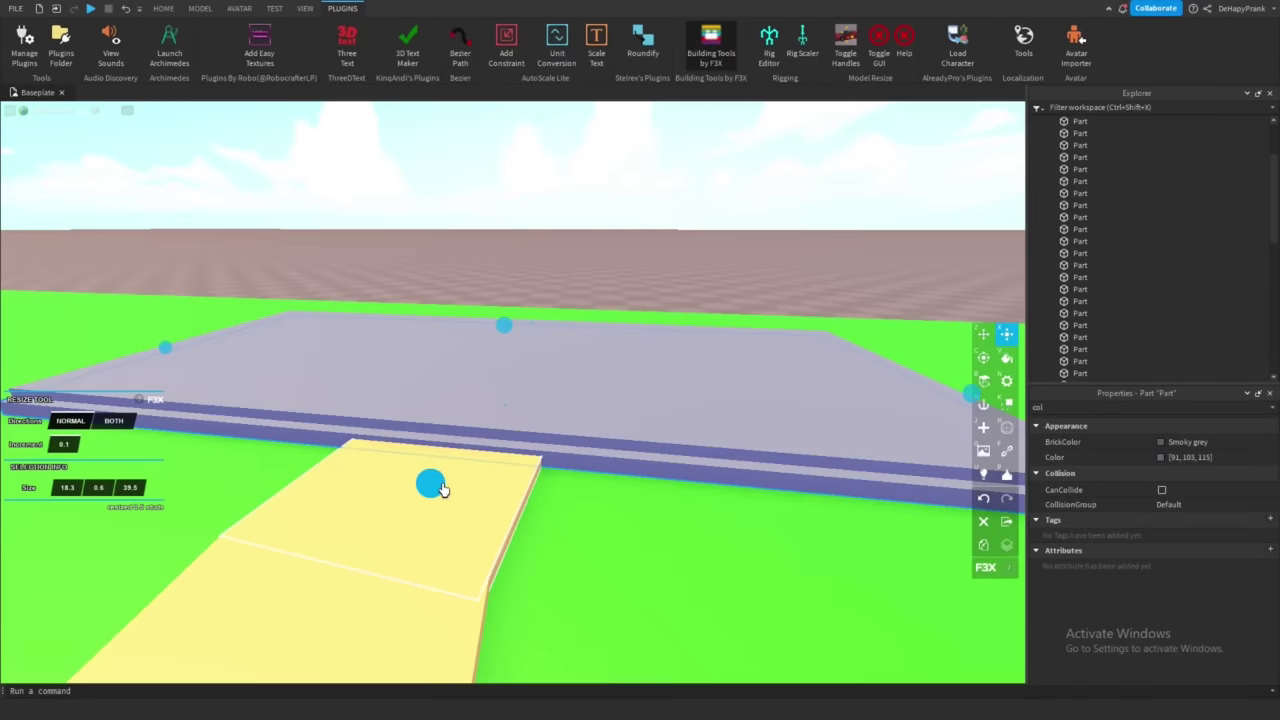
{"action": "key", "text": "d"}
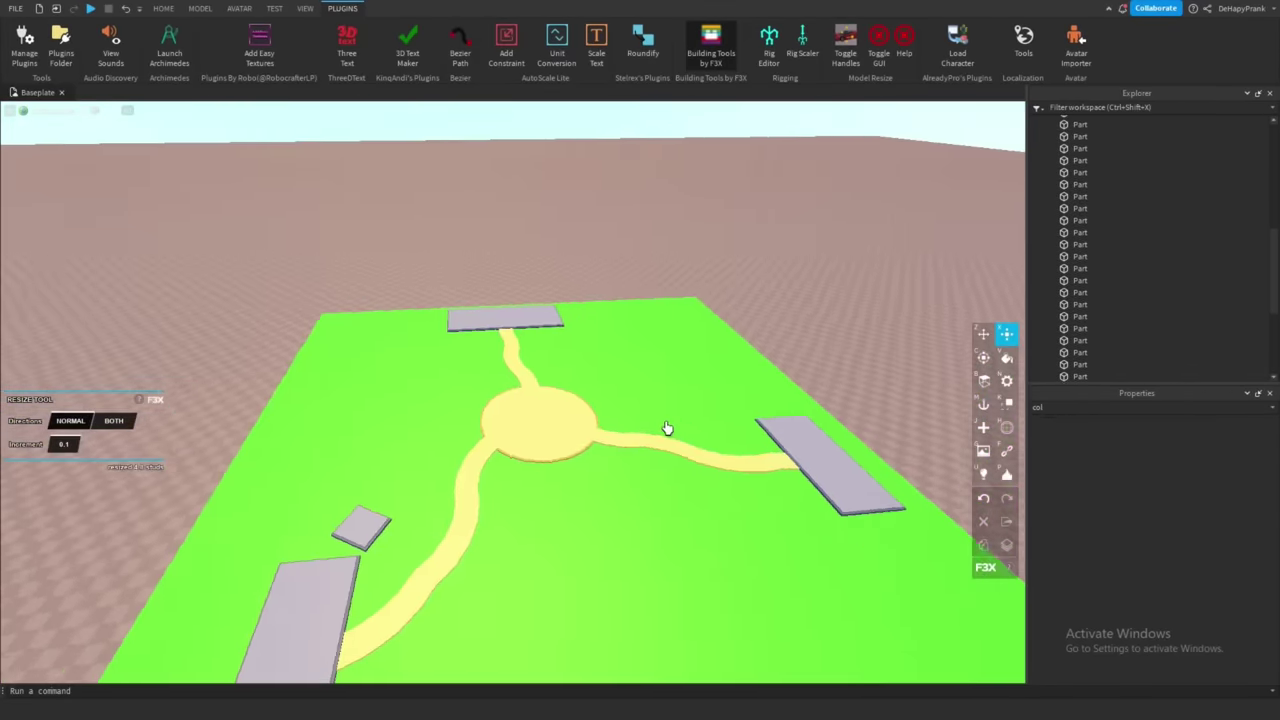
{"action": "scroll", "coordinate": [666, 428], "scroll_direction": "up", "scroll_amount": 5}
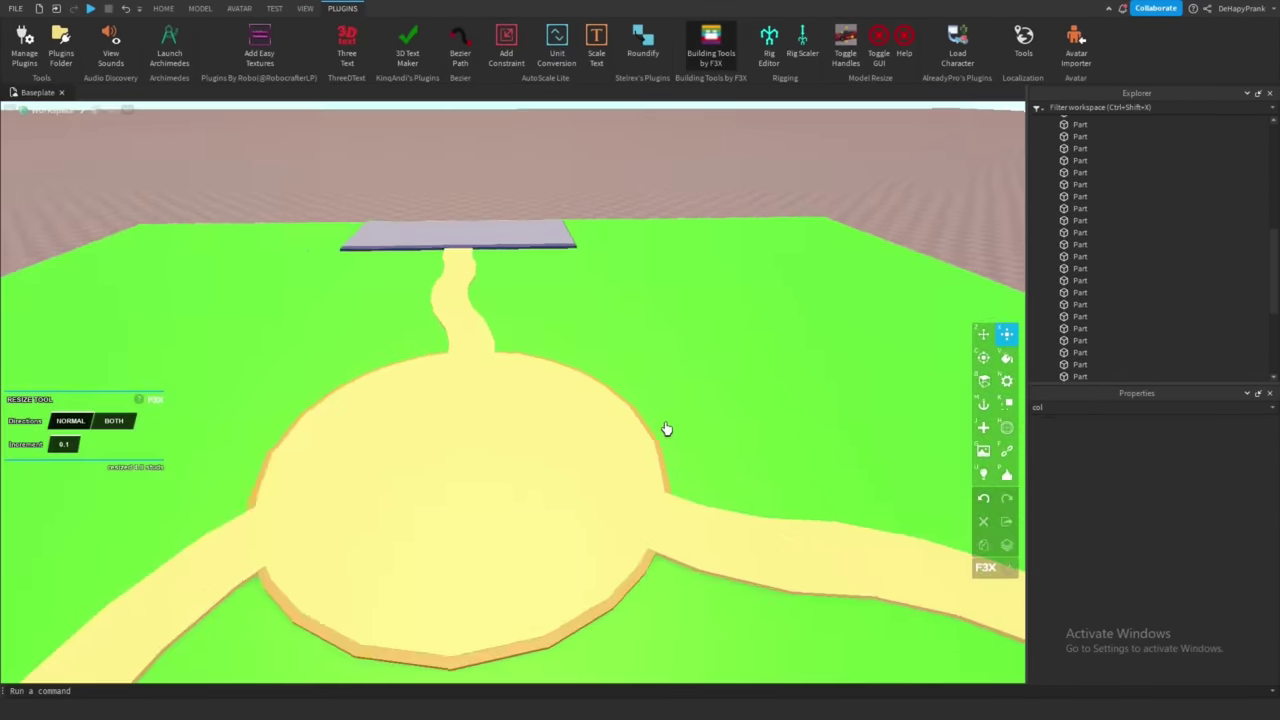
{"action": "scroll", "coordinate": [737, 443], "scroll_direction": "down", "scroll_amount": 8}
{"action": "scroll", "coordinate": [742, 446], "scroll_direction": "up", "scroll_amount": 3}
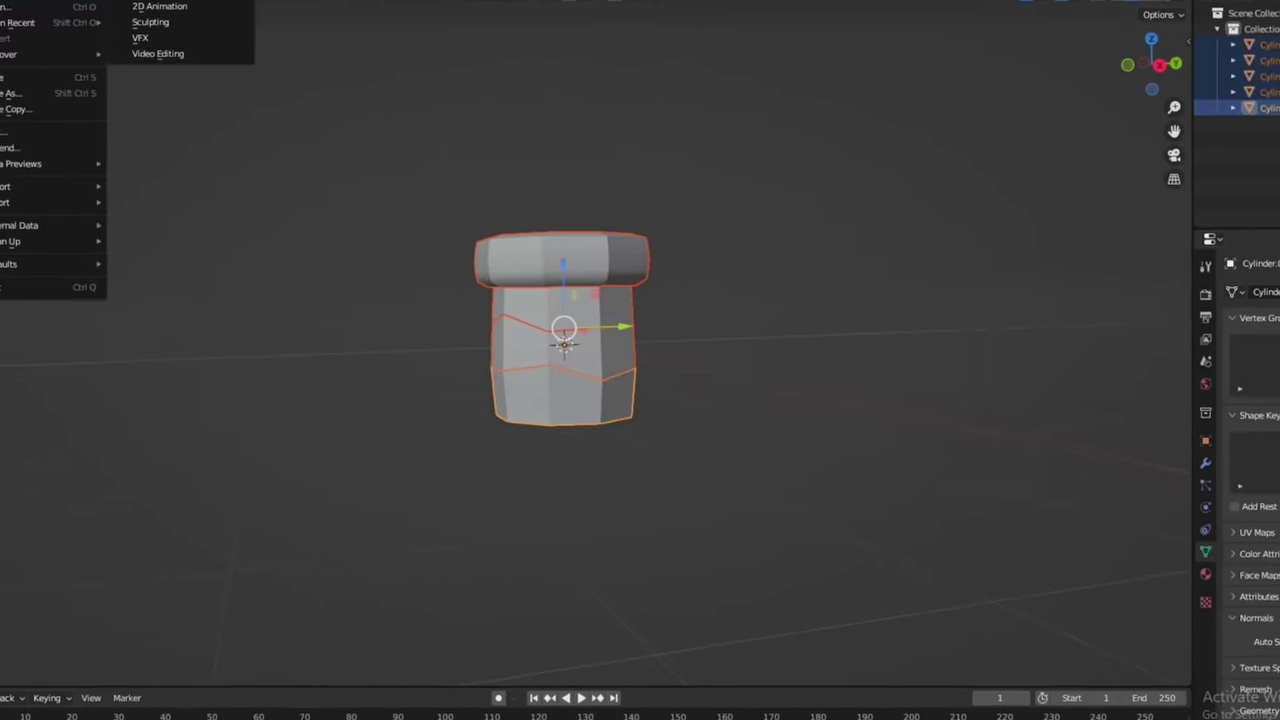
- Bring up Blender's File menu to export the capped pillar model
{"action": "mouse_move", "coordinate": [92, 195]}
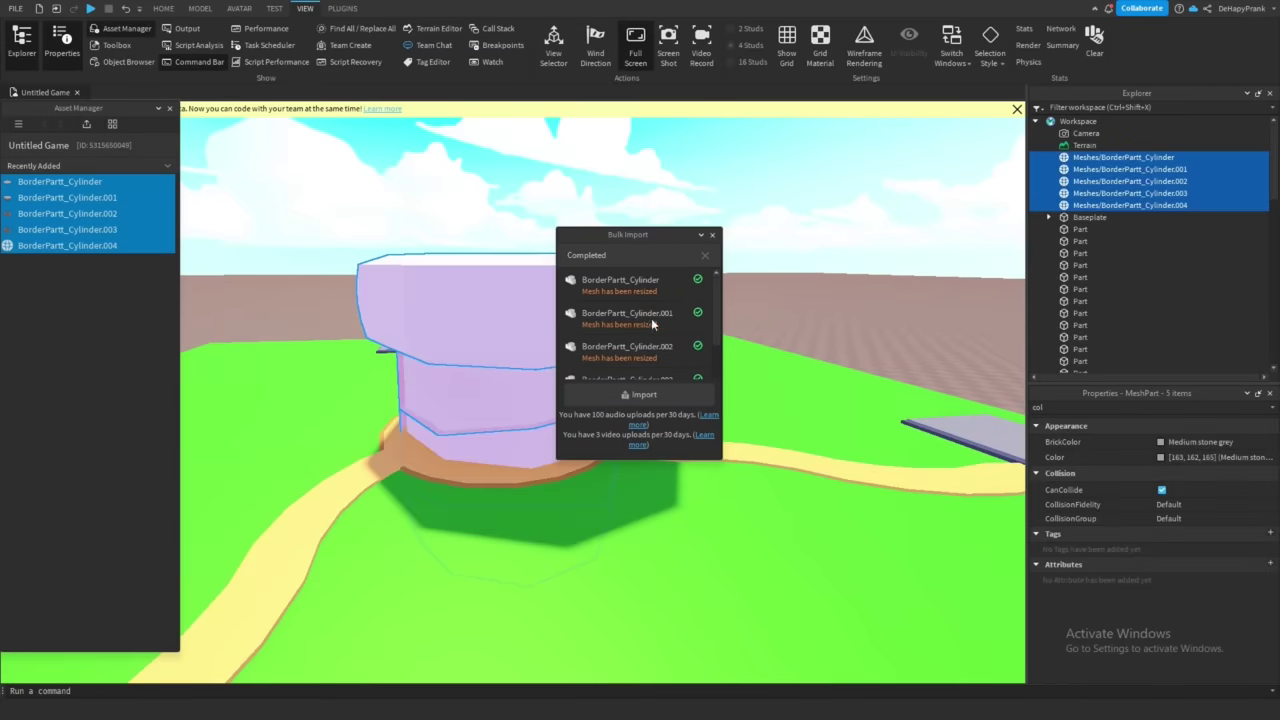
- Close the import summary and select copied border pillar pieces to resize and move
{"action": "left_click", "coordinate": [712, 235]}
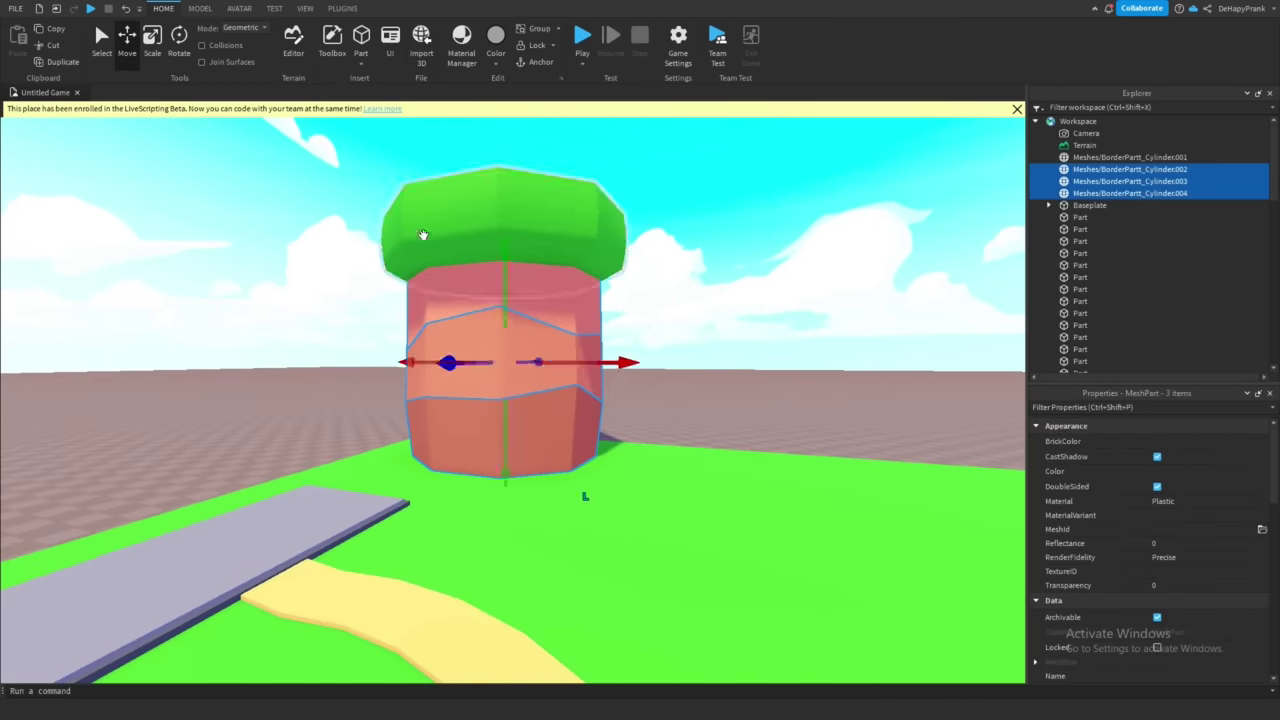
{"action": "scroll", "coordinate": [583, 505], "scroll_direction": "up", "scroll_amount": 3}
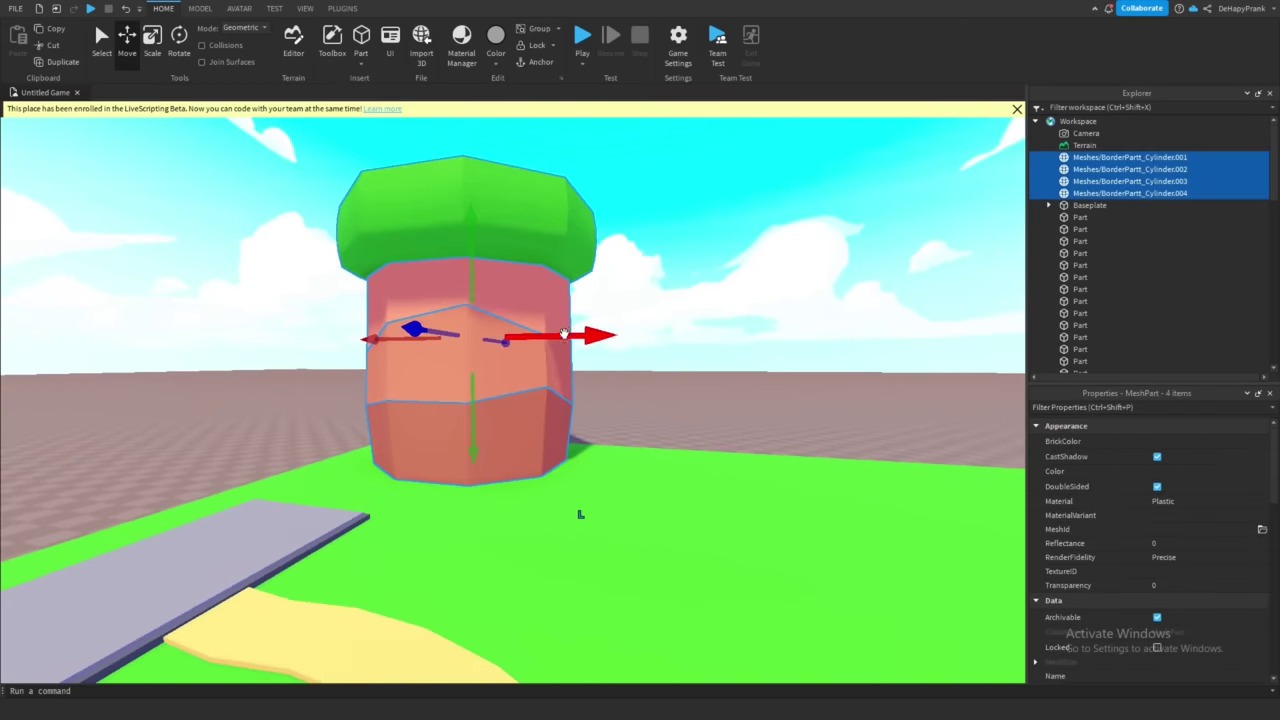
{"action": "left_click", "coordinate": [559, 432]}
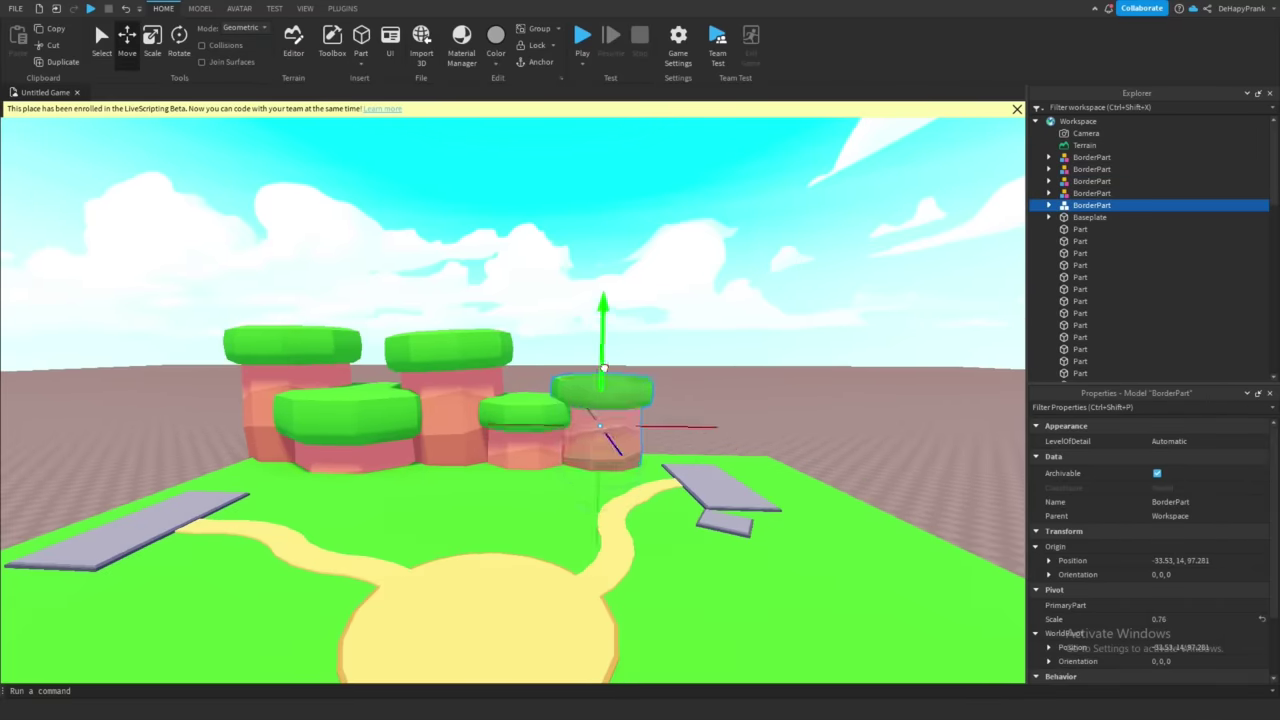
{"action": "left_click", "coordinate": [140, 45]}
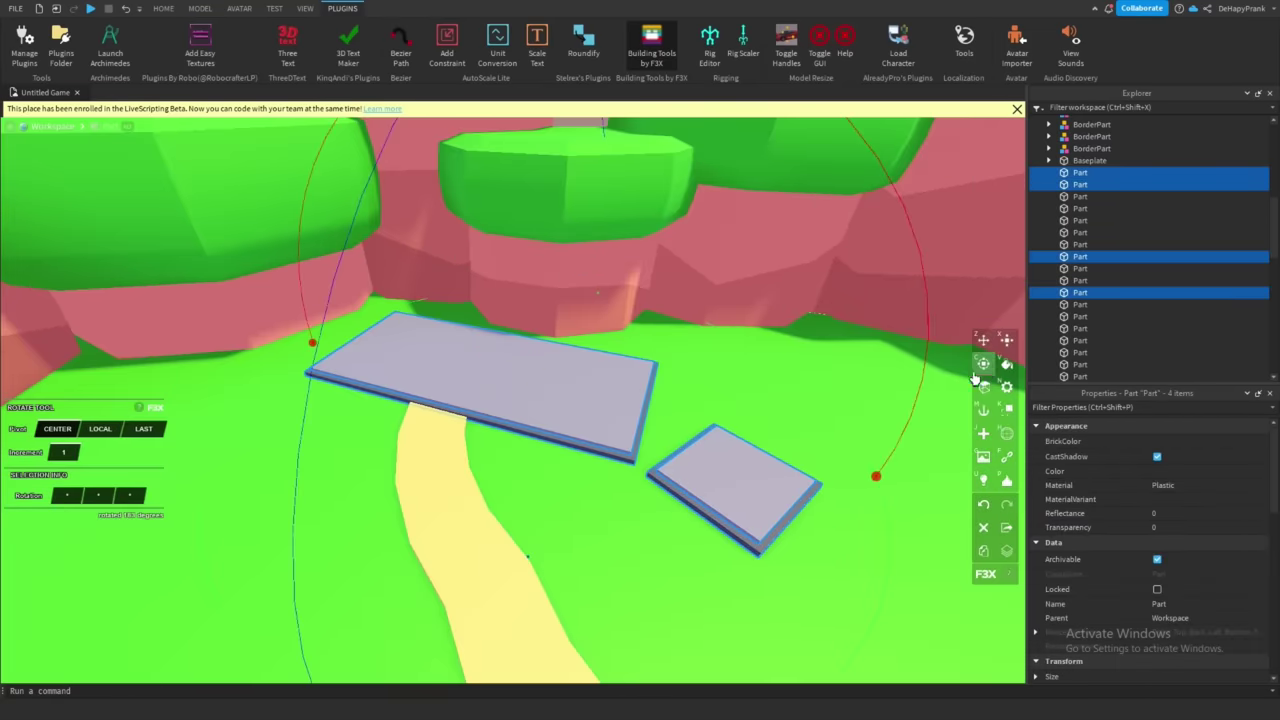
- Rotate the two grey slabs and turn the selected path parts orange
{"action": "right_click_drag", "start_coordinate": [962, 383], "coordinate": [575, 331]}
{"action": "left_click_drag", "start_coordinate": [516, 322], "coordinate": [498, 332]}
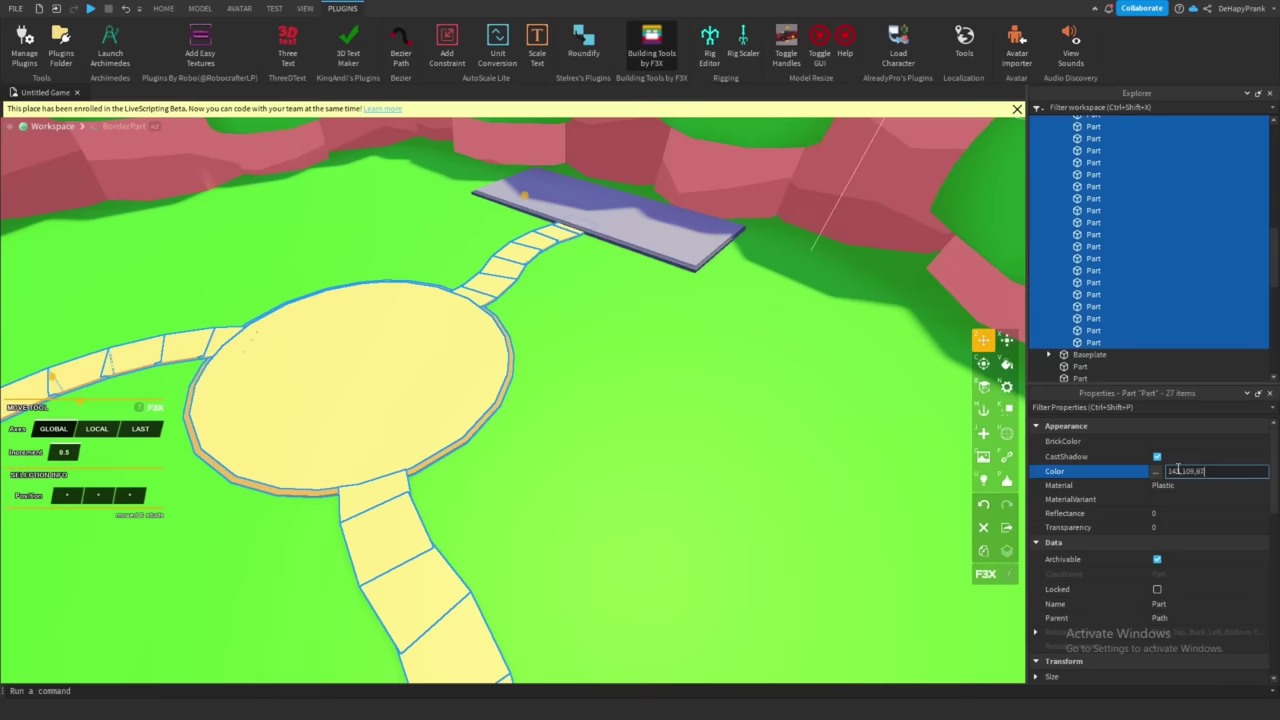
{"action": "key", "text": "Return"}
{"action": "right_click_drag", "start_coordinate": [587, 248], "coordinate": [586, 251]}
{"action": "left_click", "coordinate": [571, 243]}
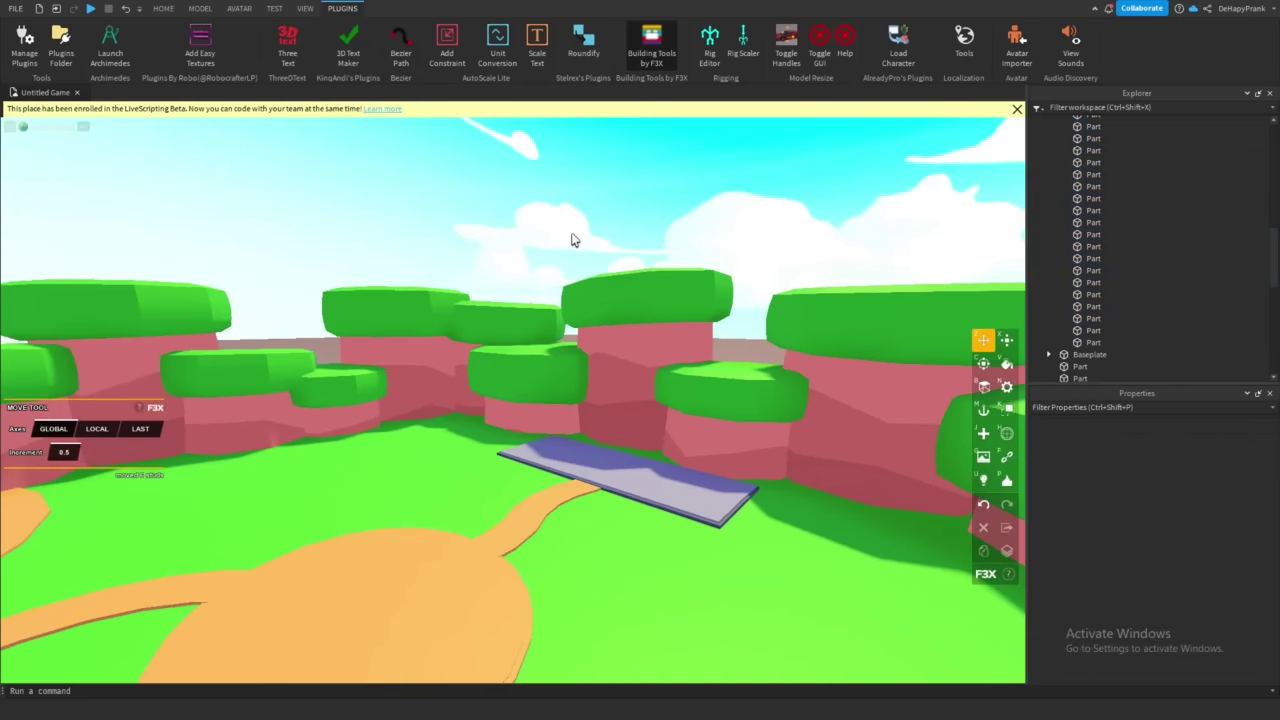
{"action": "scroll", "coordinate": [571, 243], "scroll_direction": "down", "scroll_amount": 5}
{"action": "scroll", "coordinate": [504, 209], "scroll_direction": "down", "scroll_amount": 4}
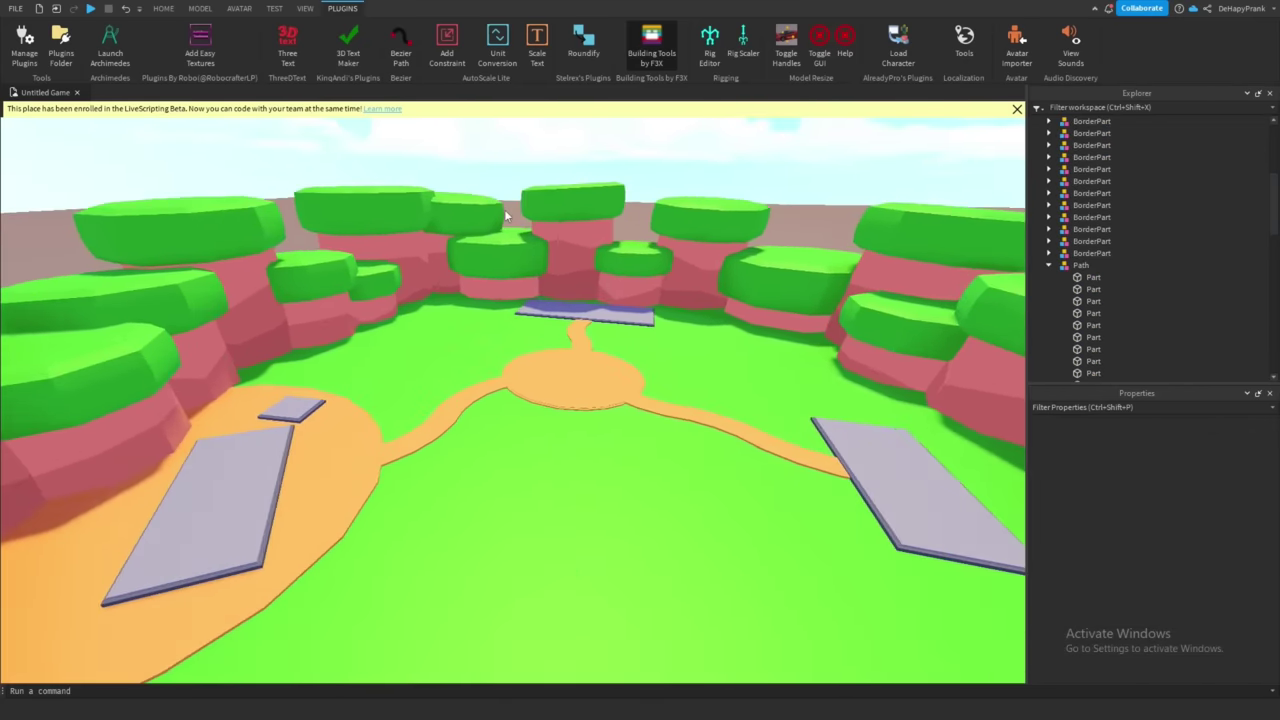
{"action": "scroll", "coordinate": [504, 209], "scroll_direction": "up", "scroll_amount": 5}
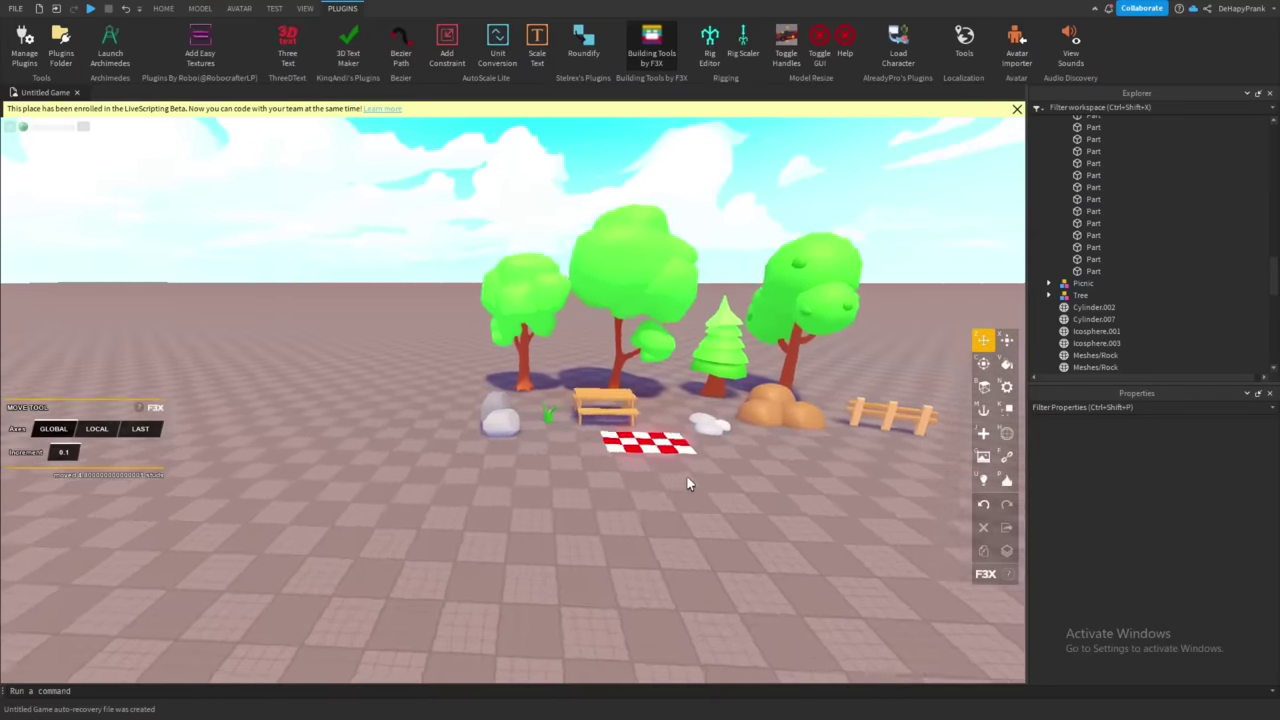
- Zoom the view in and out over the decorated island
{"action": "scroll", "coordinate": [686, 475], "scroll_direction": "up", "scroll_amount": 3}
{"action": "scroll", "coordinate": [686, 475], "scroll_direction": "down", "scroll_amount": 3}
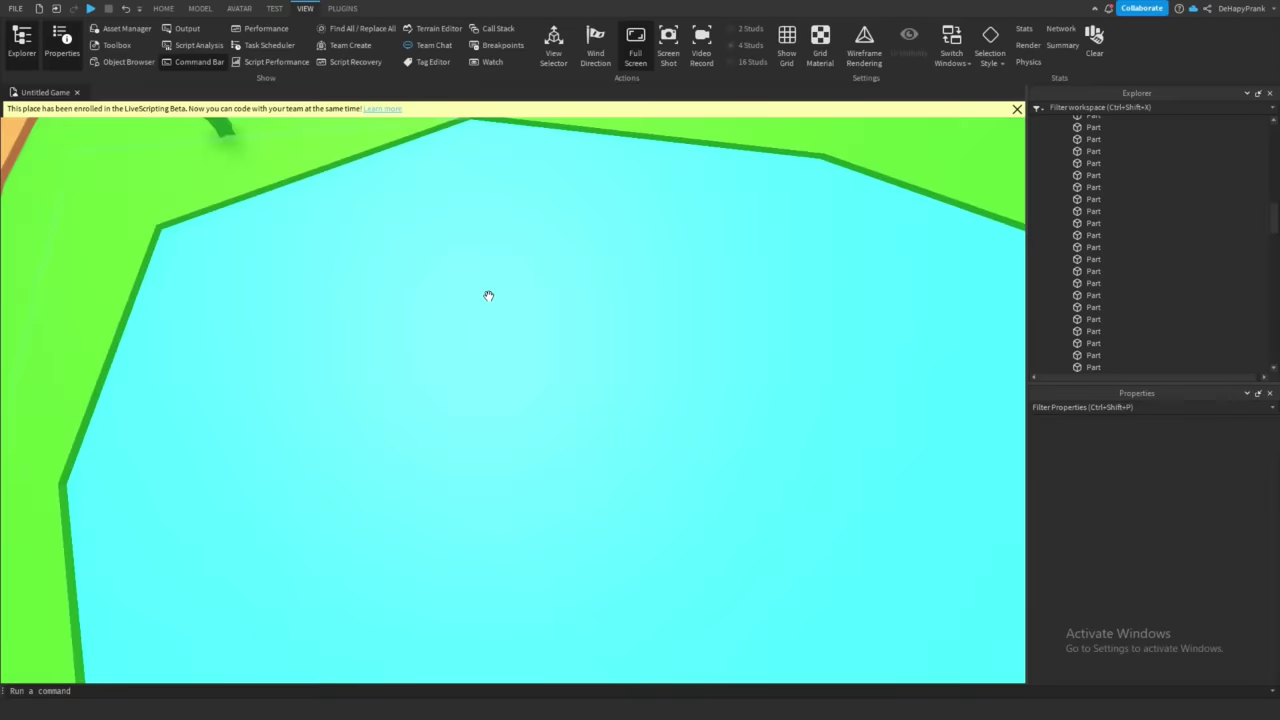
{"action": "scroll", "coordinate": [488, 296], "scroll_direction": "down", "scroll_amount": 15}
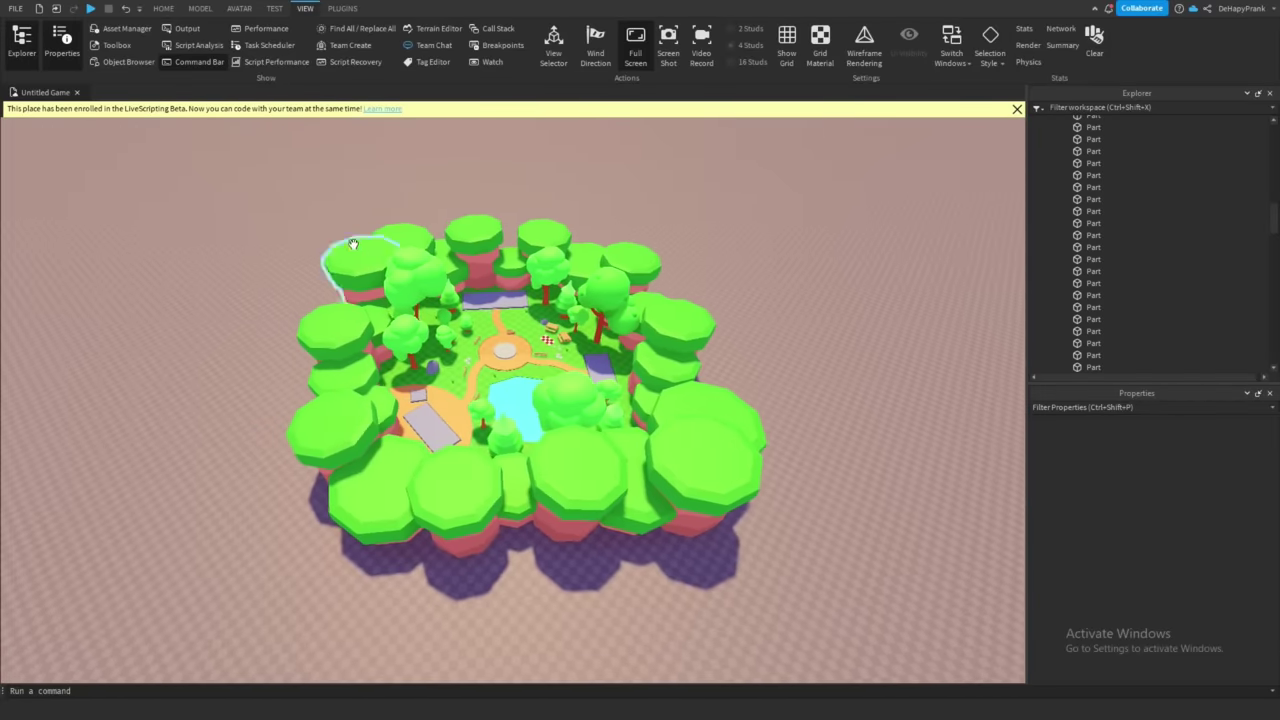
{"action": "right_click_drag", "start_coordinate": [353, 244], "coordinate": [260, 224]}
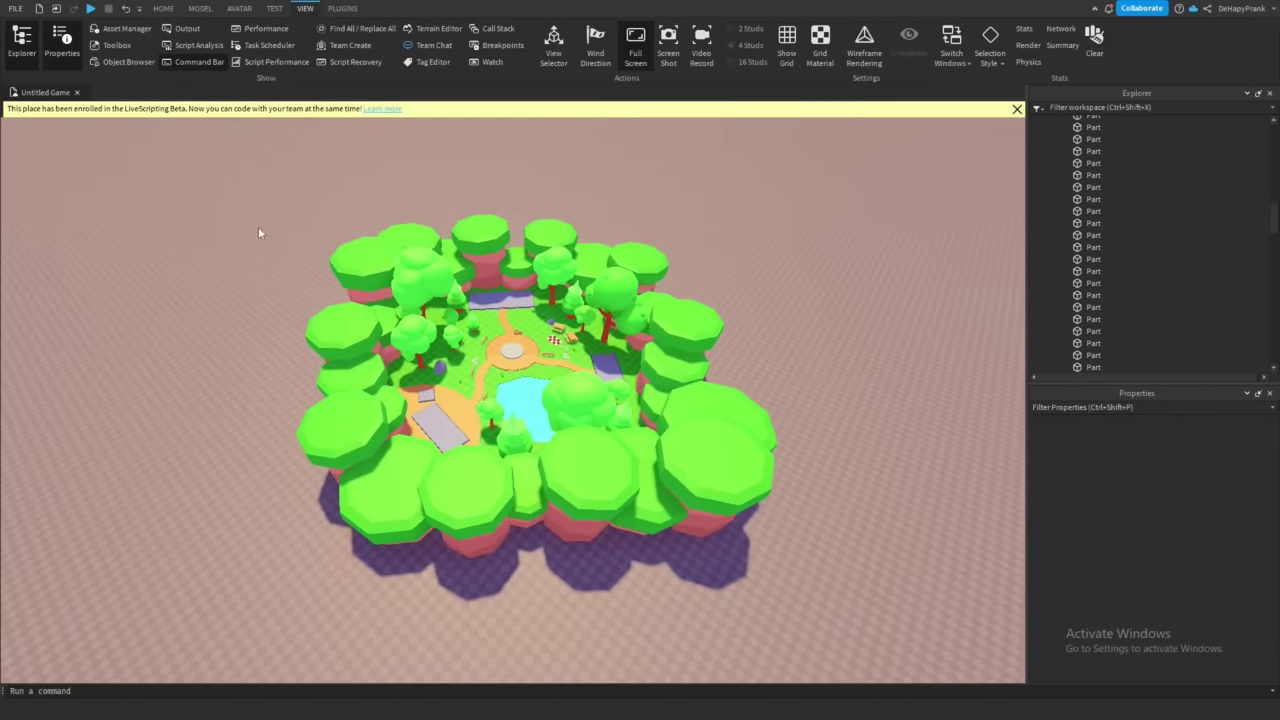
{"action": "scroll", "coordinate": [578, 322], "scroll_direction": "up", "scroll_amount": 10}
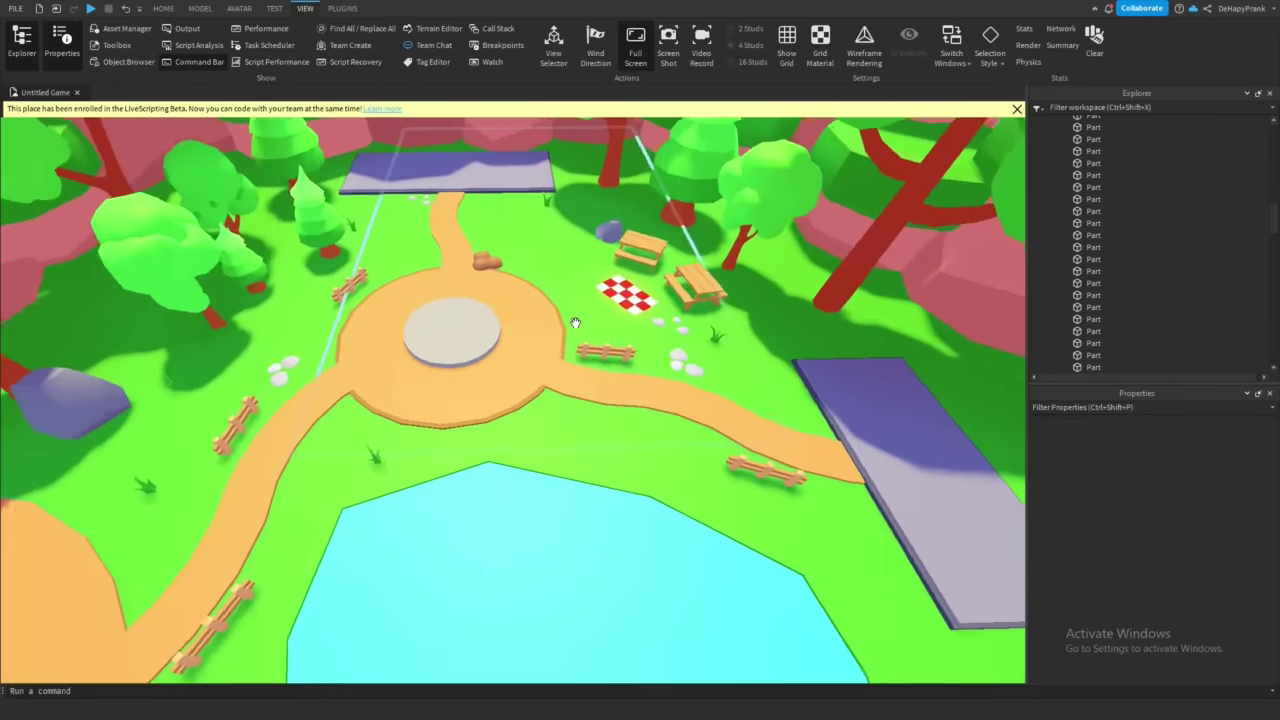
{"action": "scroll", "coordinate": [575, 322], "scroll_direction": "up", "scroll_amount": 5}
{"action": "right_click_drag", "start_coordinate": [575, 322], "coordinate": [569, 333]}
{"action": "scroll", "coordinate": [569, 334], "scroll_direction": "down", "scroll_amount": 5}
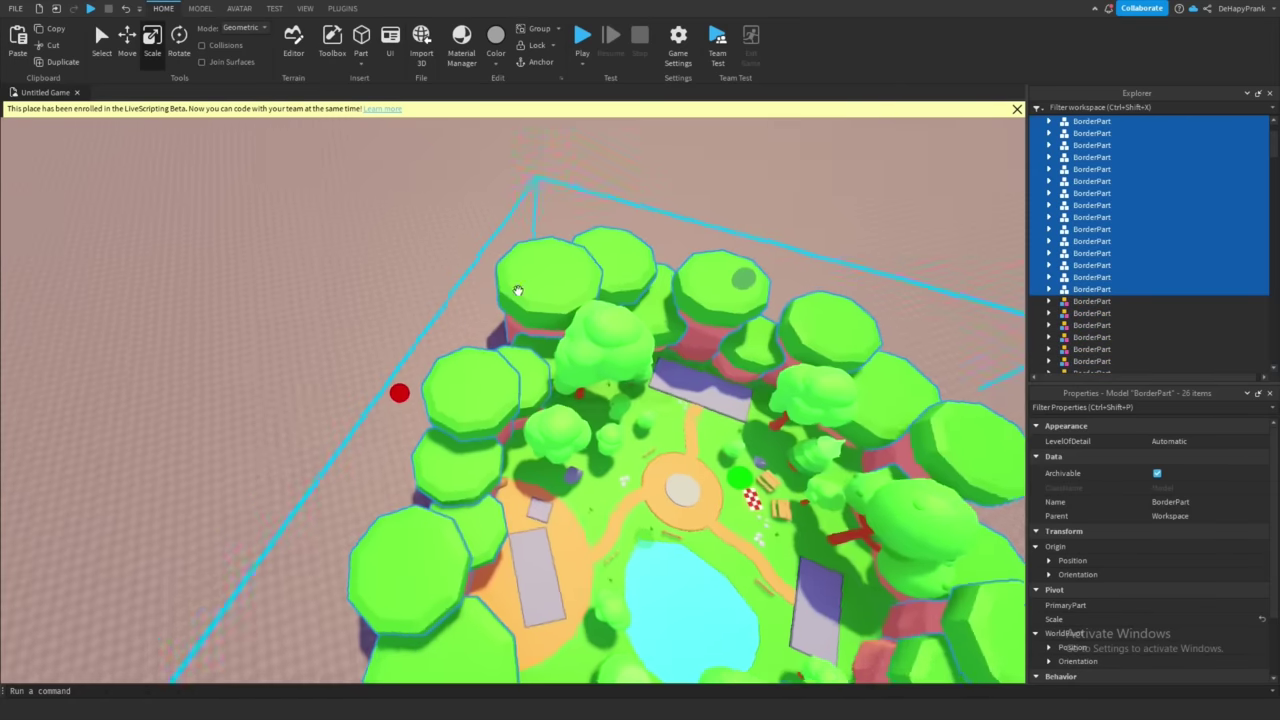
{"action": "right_click_drag", "start_coordinate": [517, 290], "coordinate": [497, 386]}
{"action": "scroll", "coordinate": [500, 340], "scroll_direction": "down", "scroll_amount": 5}
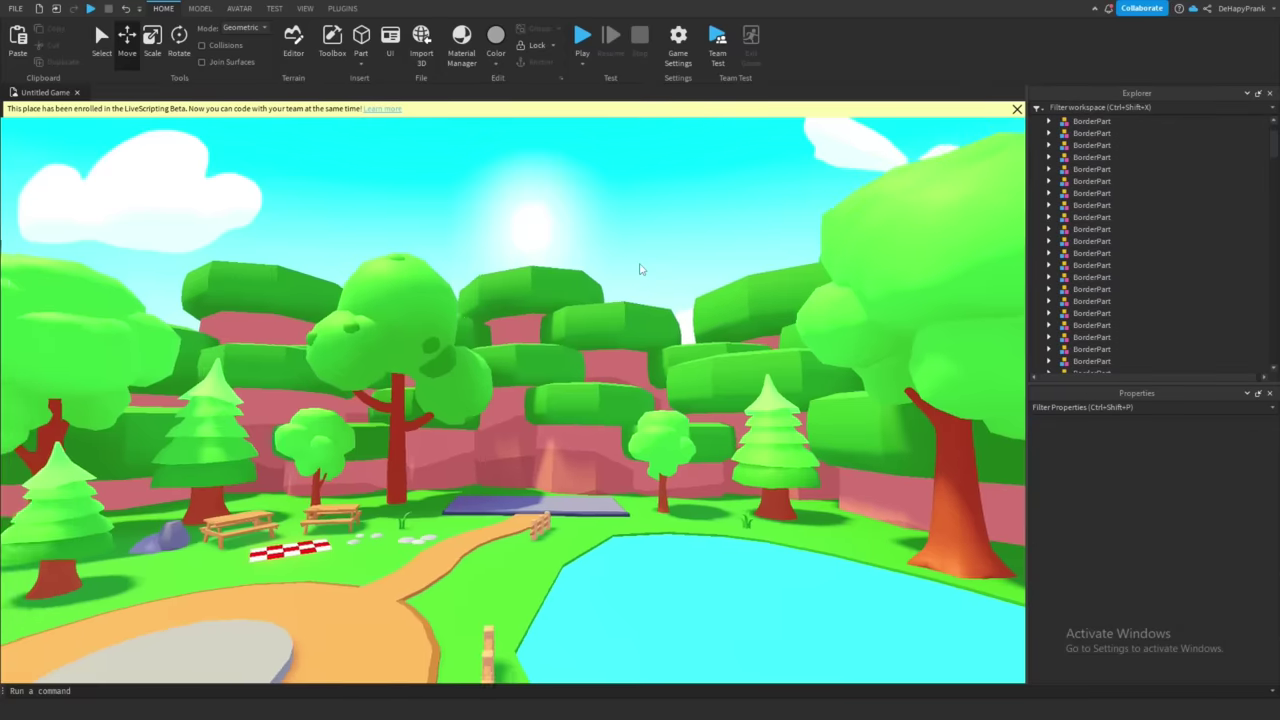
{"action": "right_click_drag", "start_coordinate": [640, 269], "coordinate": [783, 387]}
{"action": "key", "text": "w"}
{"action": "key", "text": "w"}
- Select the pink cliff model, then fly the view toward a green cliff top
{"action": "key", "text": "w"}
{"action": "left_click", "coordinate": [783, 387]}
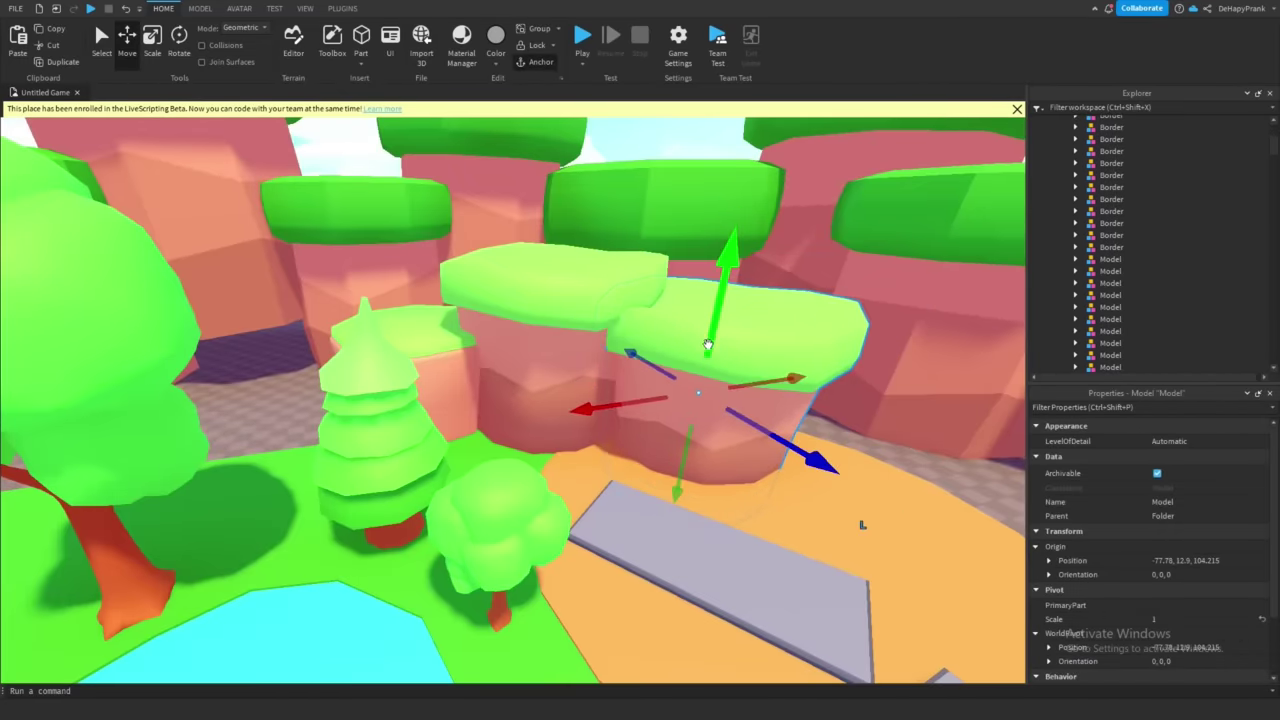
{"action": "right_click_drag", "start_coordinate": [724, 293], "coordinate": [604, 362]}
{"action": "left_click", "coordinate": [604, 362]}
{"action": "right_click_drag", "start_coordinate": [416, 522], "coordinate": [558, 402]}
{"action": "key", "text": "w"}
{"action": "key", "text": "s"}
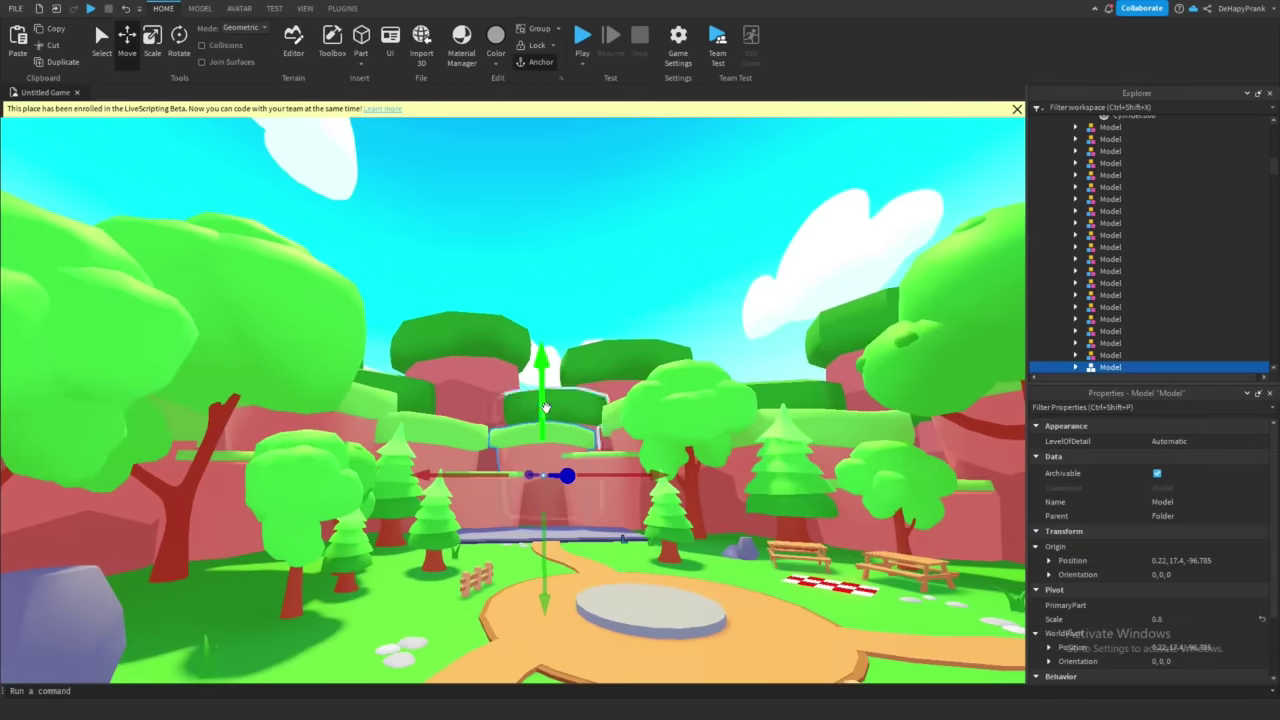
- Select all 26 BorderParts, frame the whole map from above, and switch to scaling
{"action": "left_click", "coordinate": [592, 285]}
{"action": "key", "text": "s"}
{"action": "left_click", "coordinate": [1095, 223]}
{"action": "key", "text": "f"}
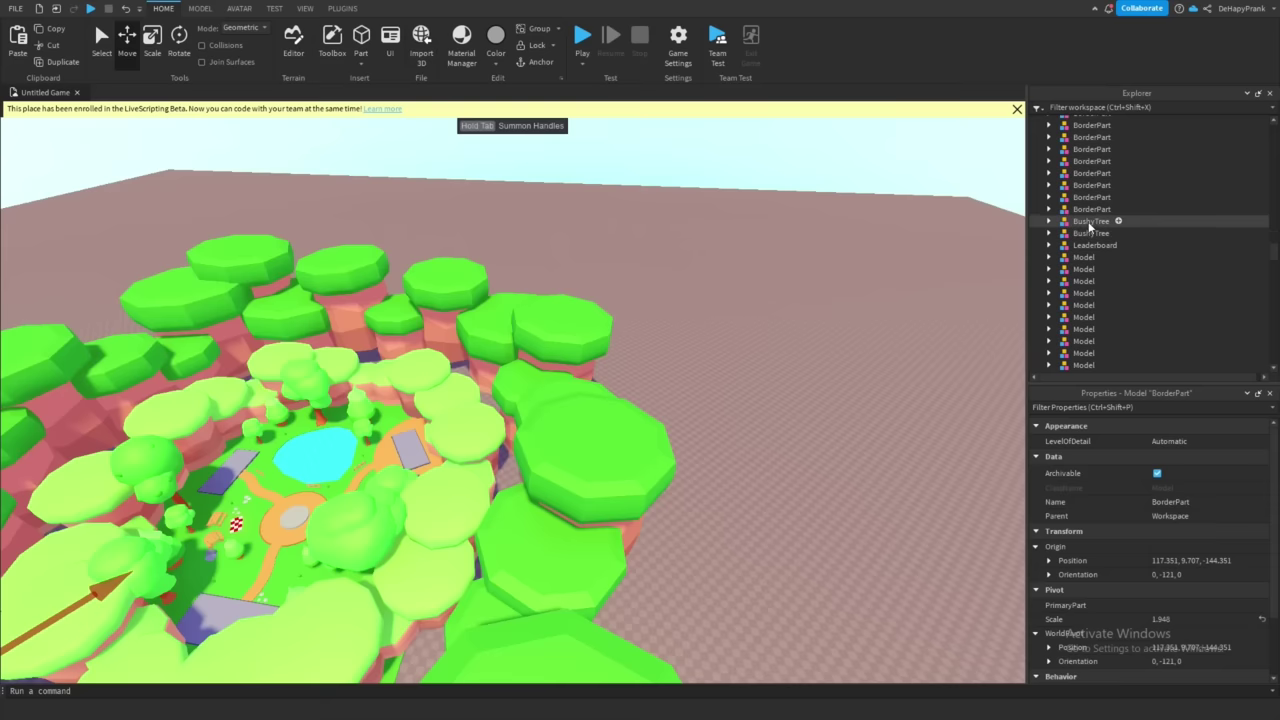
{"action": "scroll", "coordinate": [1088, 245], "scroll_direction": "up", "scroll_amount": 1}
{"action": "left_click", "coordinate": [1090, 248], "text": "shift"}
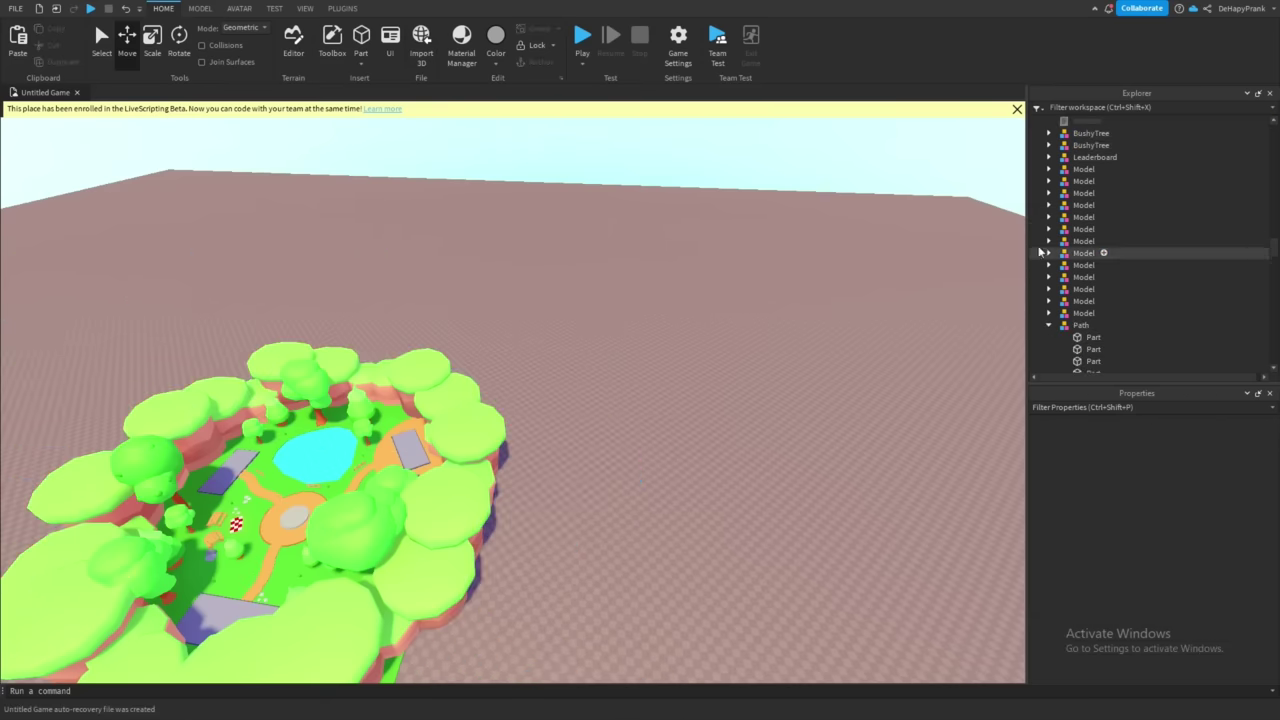
{"action": "key", "text": "f"}
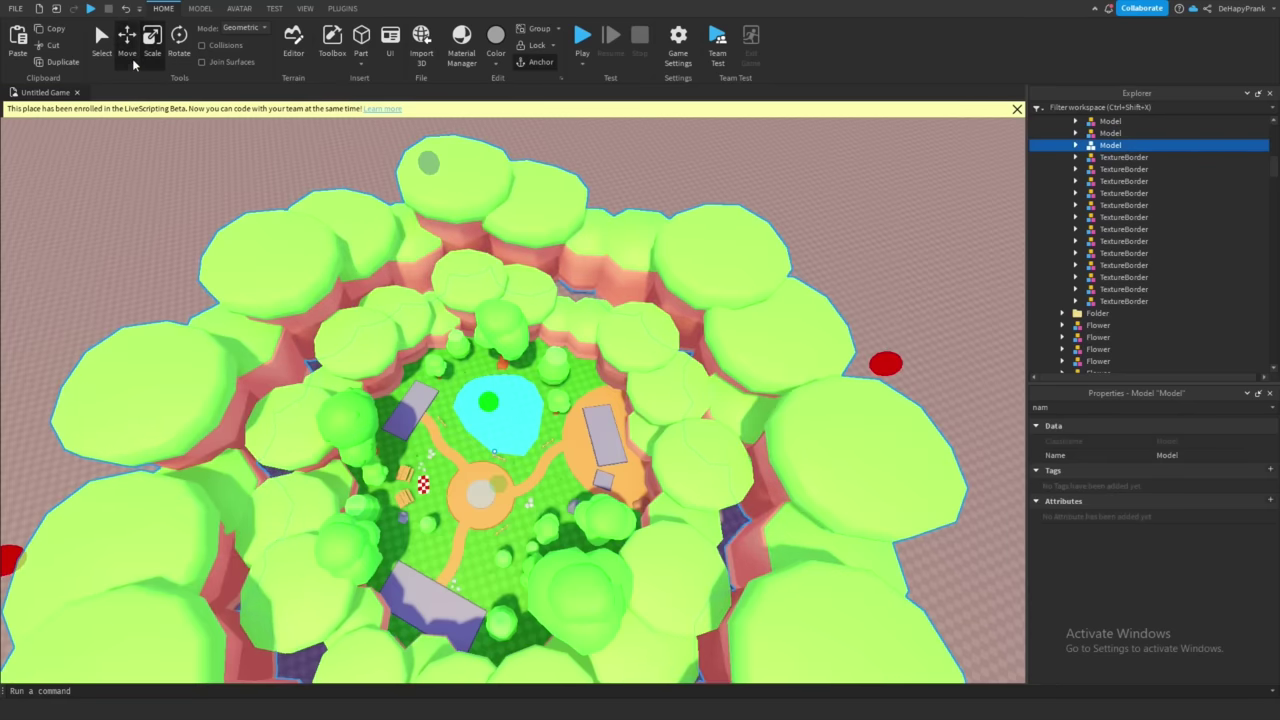
- Orbit and zoom the camera to view the Ice World, Jungle and VIP portals
{"action": "scroll", "coordinate": [623, 163], "scroll_direction": "up", "scroll_amount": 5}
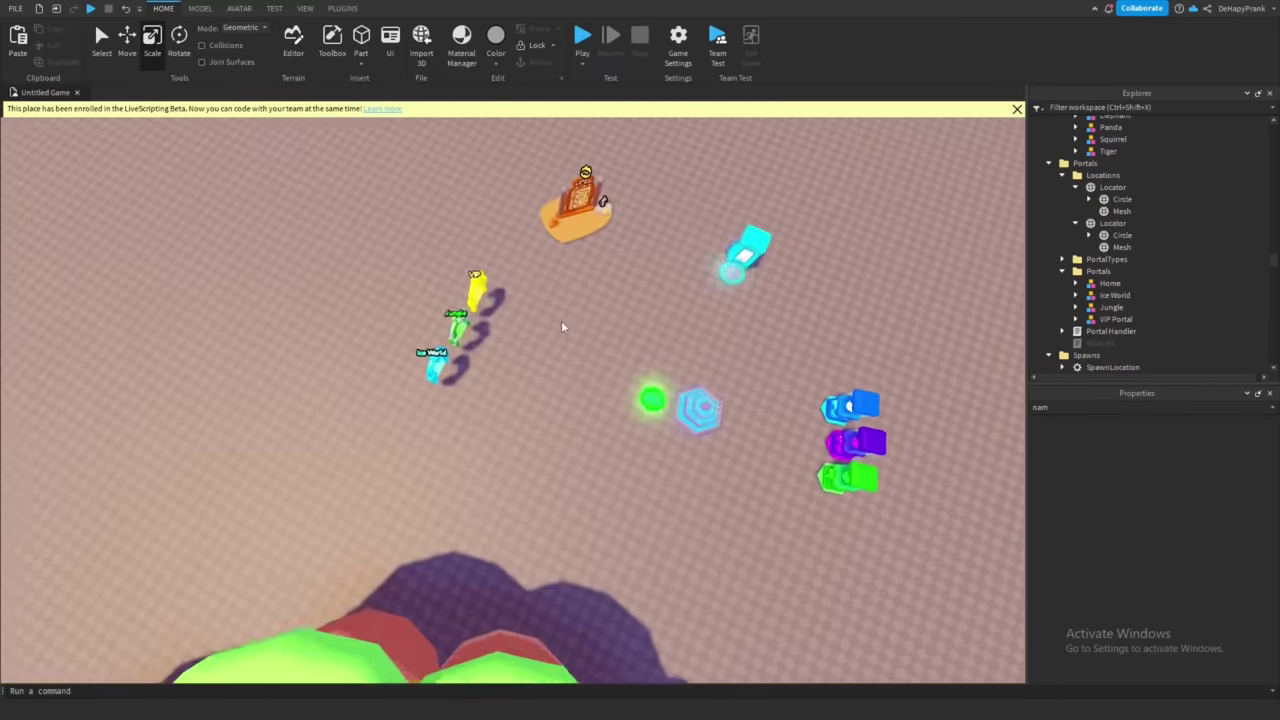
{"action": "right_click_drag", "start_coordinate": [561, 326], "coordinate": [567, 369]}
{"action": "left_click_drag", "start_coordinate": [480, 465], "coordinate": [731, 574]}
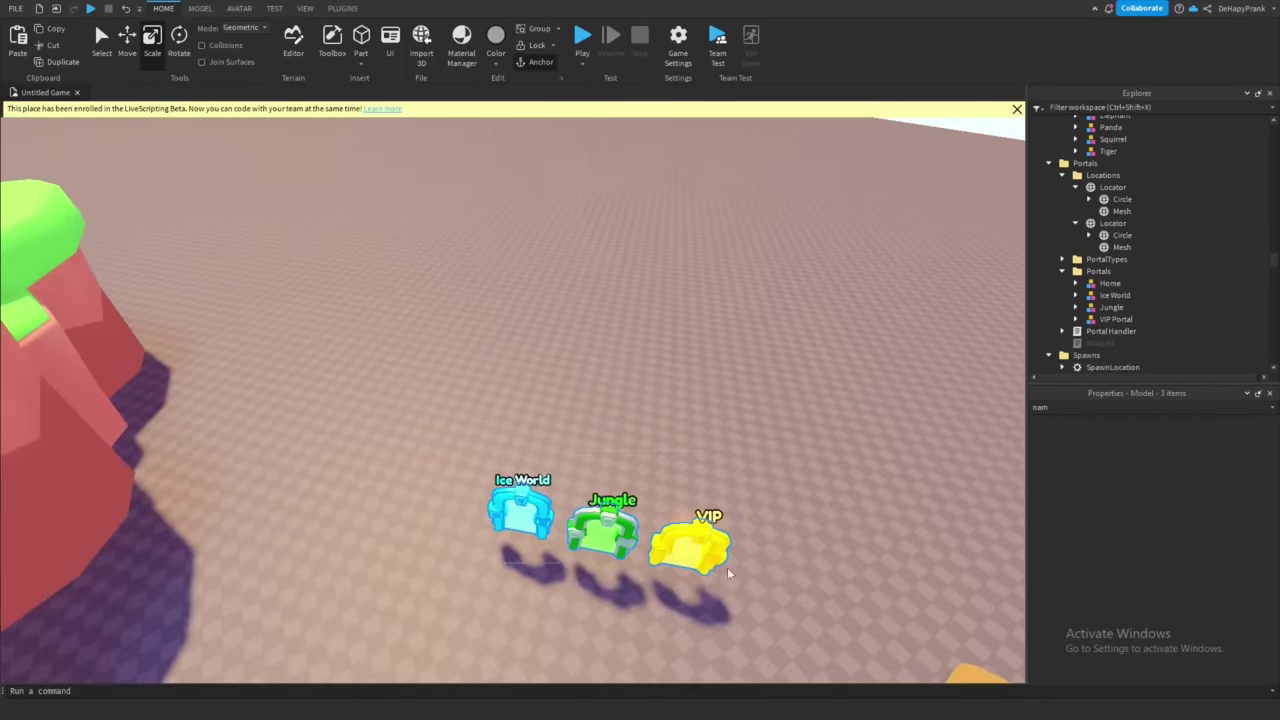
{"action": "scroll", "coordinate": [718, 563], "scroll_direction": "down", "scroll_amount": 5}
{"action": "right_click_drag", "start_coordinate": [718, 563], "coordinate": [620, 491]}
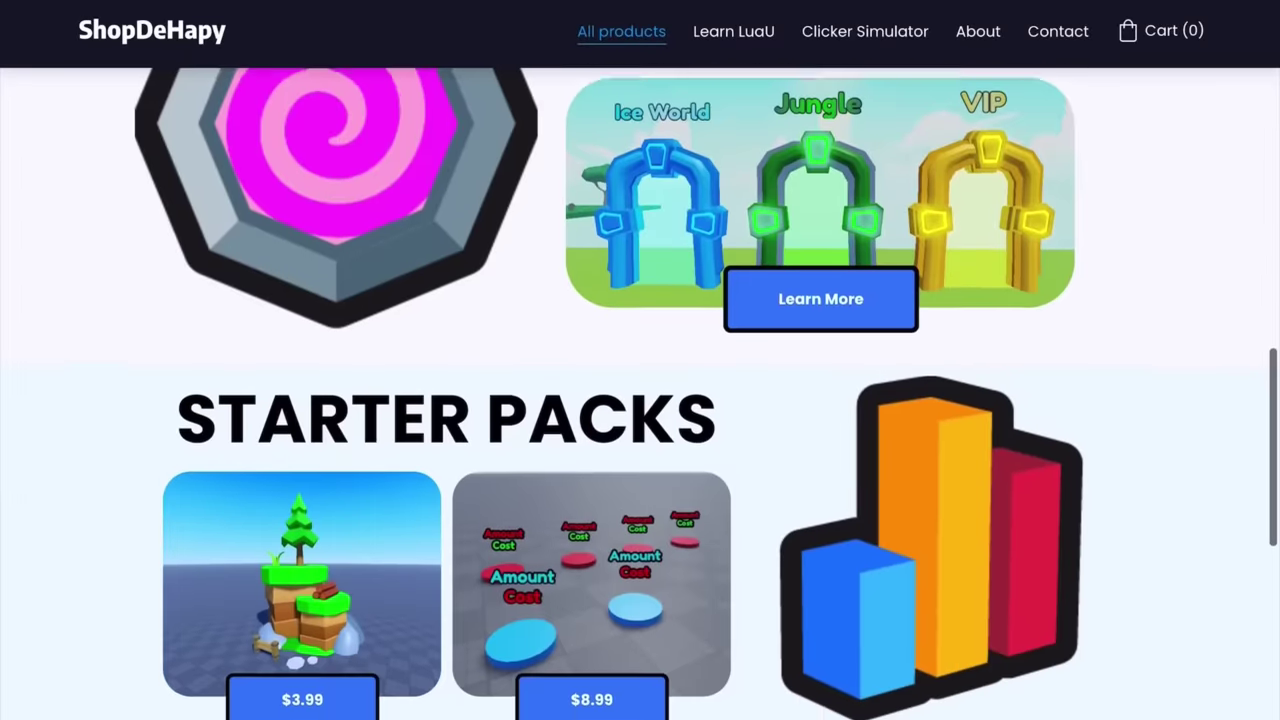
- Open the in-game Pets inventory, scrolling the view around the Pet index kiosk
{"action": "scroll", "coordinate": [640, 400], "scroll_direction": "down", "scroll_amount": 3}
{"action": "scroll", "coordinate": [640, 400], "scroll_direction": "down", "scroll_amount": 6}
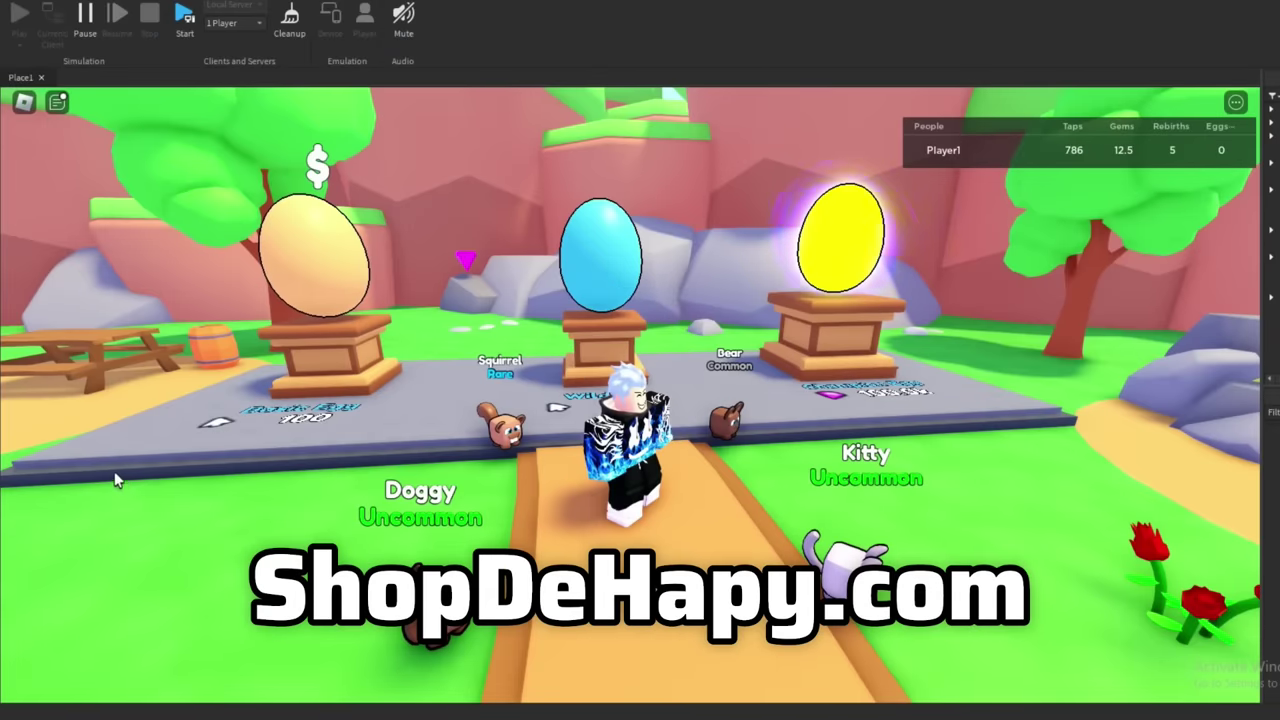
{"action": "left_click", "coordinate": [40, 458]}
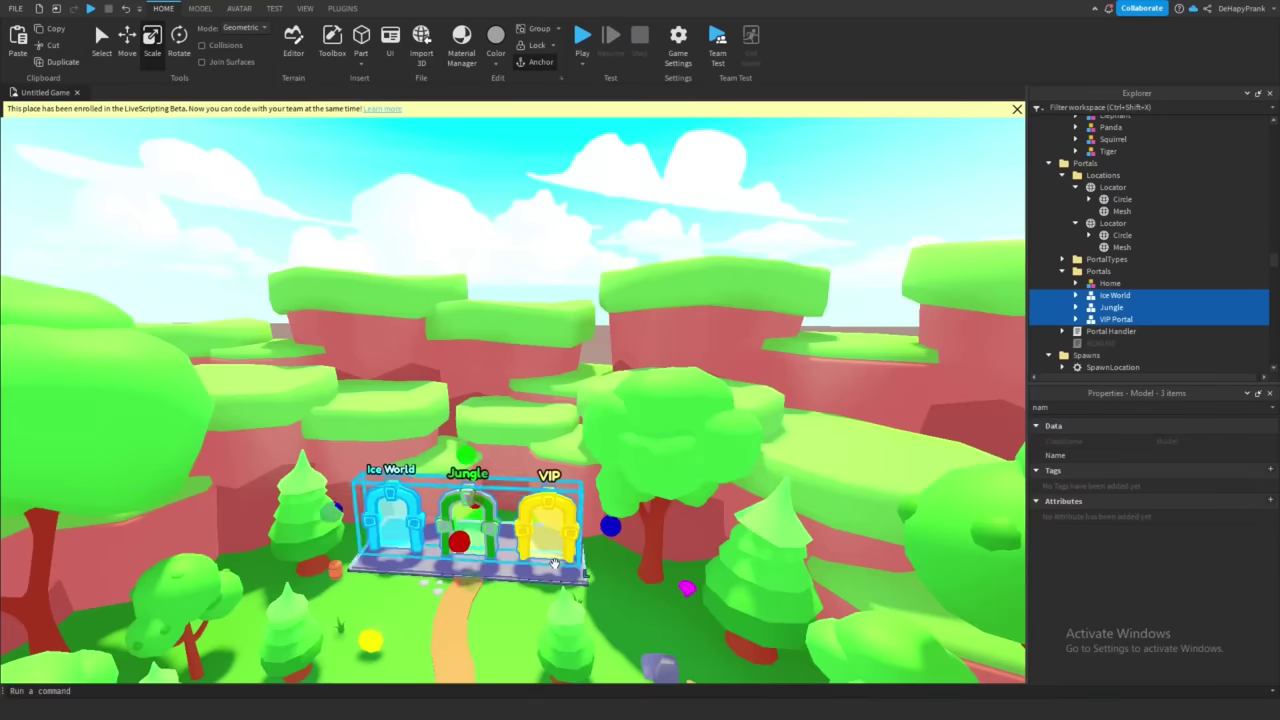
{"action": "scroll", "coordinate": [554, 563], "scroll_direction": "up", "scroll_amount": 5}
{"action": "scroll", "coordinate": [554, 563], "scroll_direction": "up", "scroll_amount": 5}
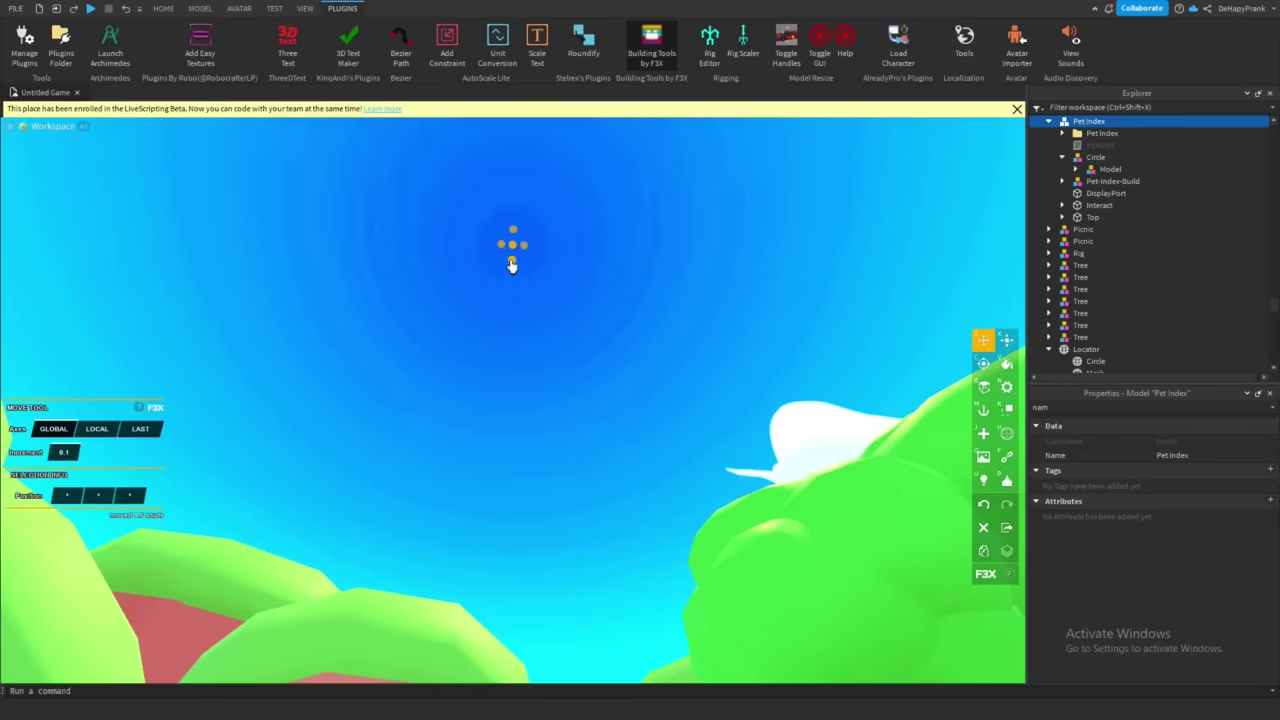
- Raise the Pet index model slightly and move the Fountain up and to the left
{"action": "left_click_drag", "start_coordinate": [511, 263], "coordinate": [515, 258]}
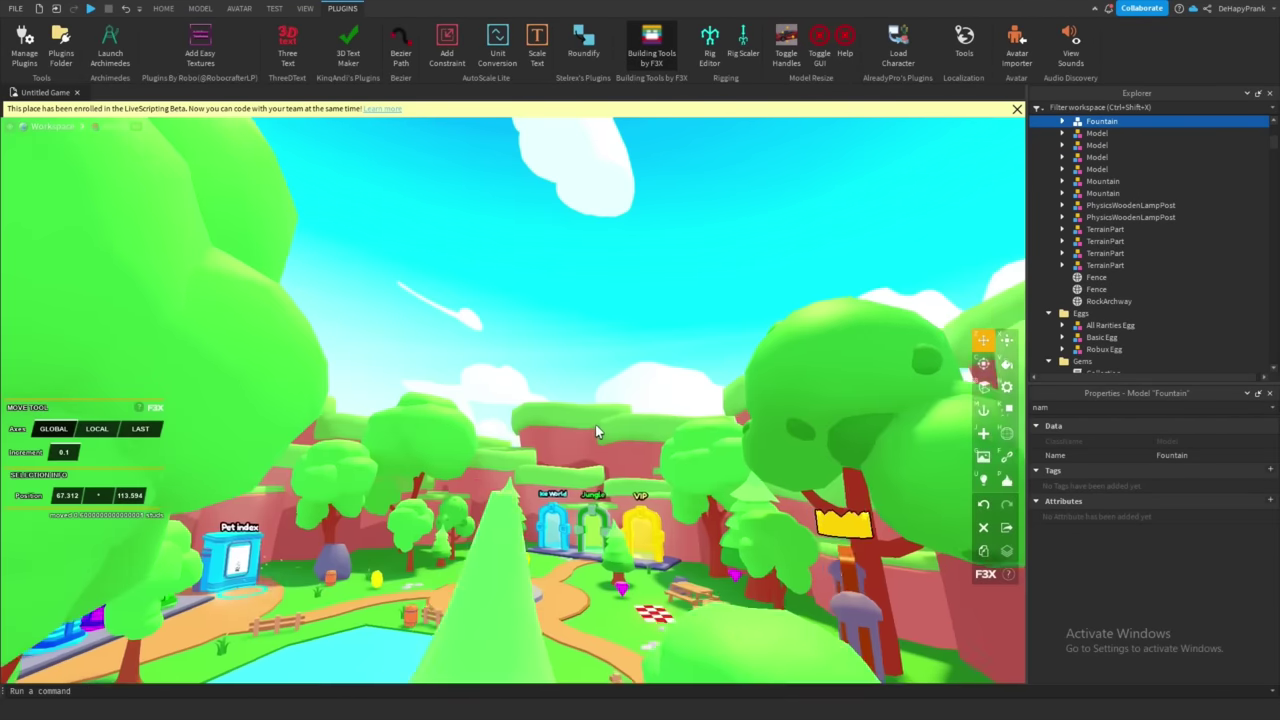
{"action": "key", "text": "f"}
{"action": "left_click_drag", "start_coordinate": [527, 505], "coordinate": [508, 490]}
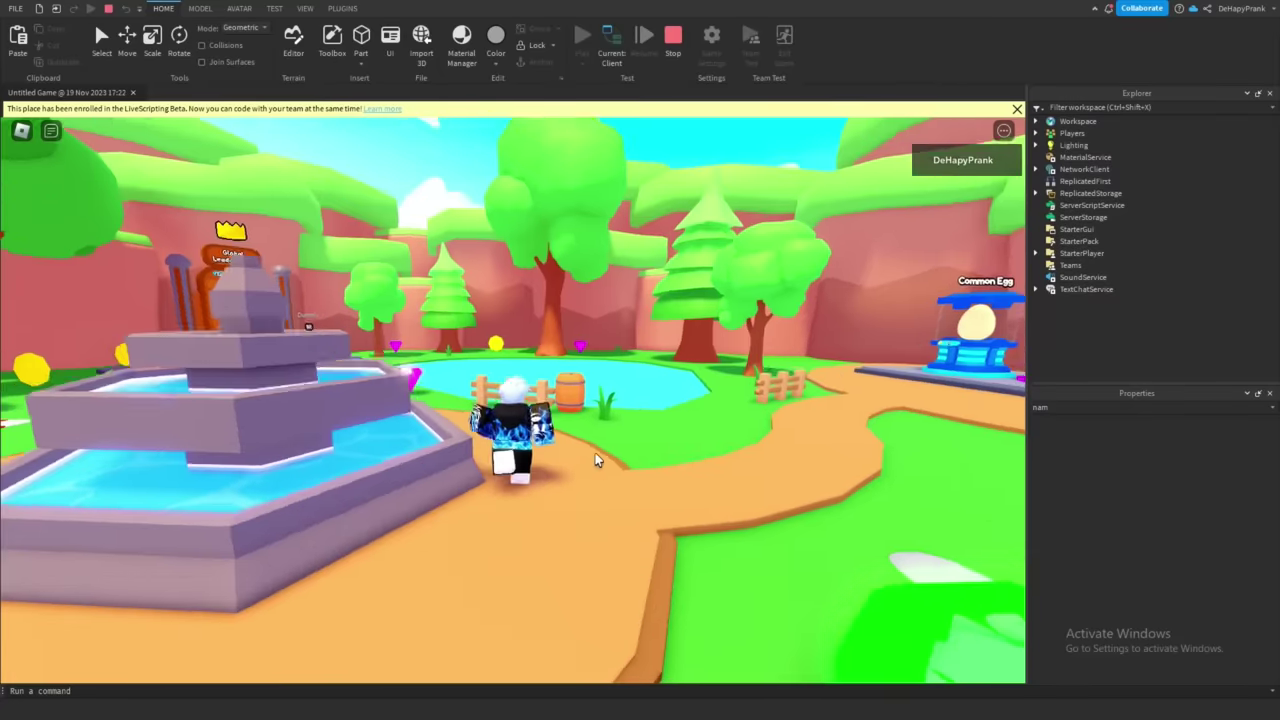
- Run the avatar up the path toward the Global Leaderboard, orbiting around the fountain
{"action": "key", "text": "w"}
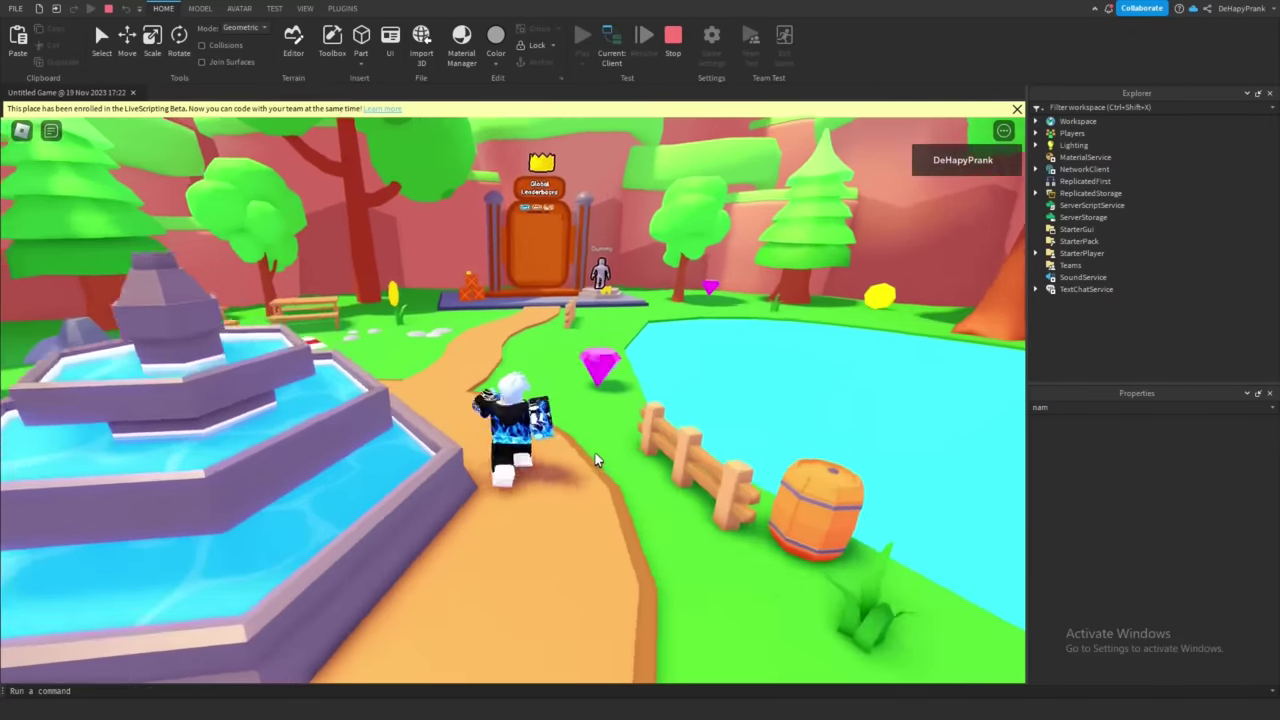
{"action": "key", "text": "w"}
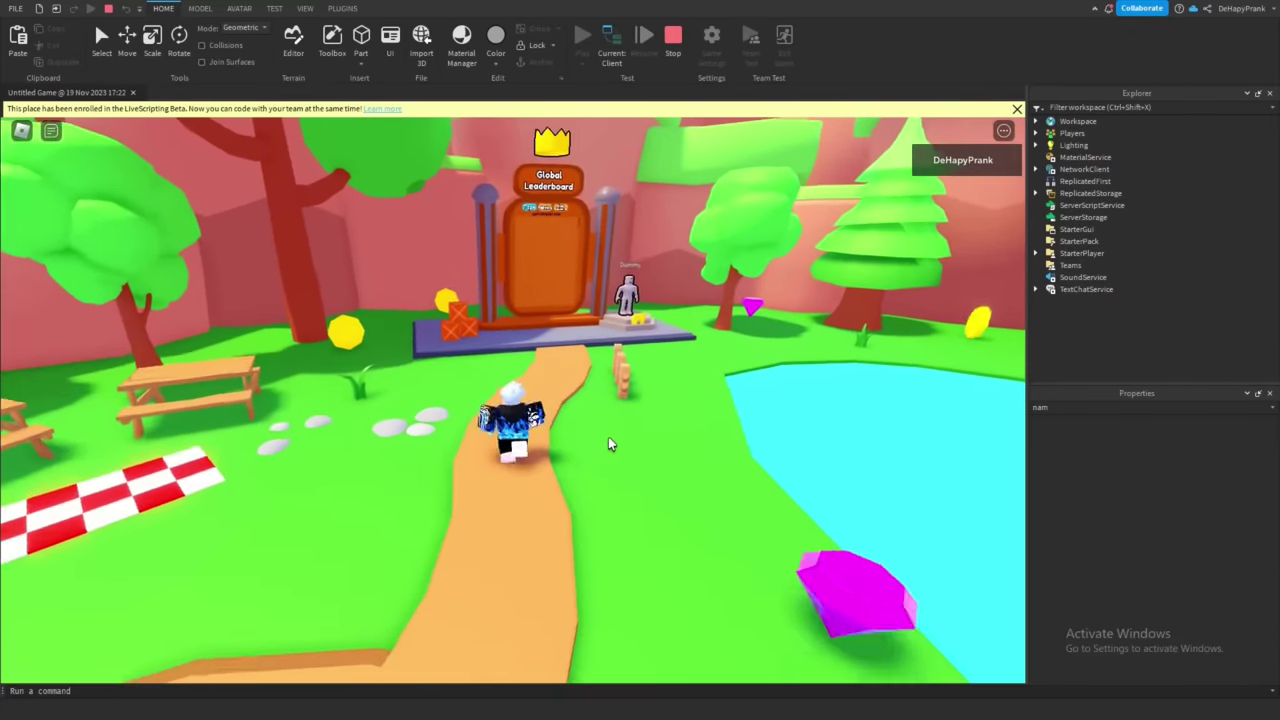
{"action": "key", "text": "w"}
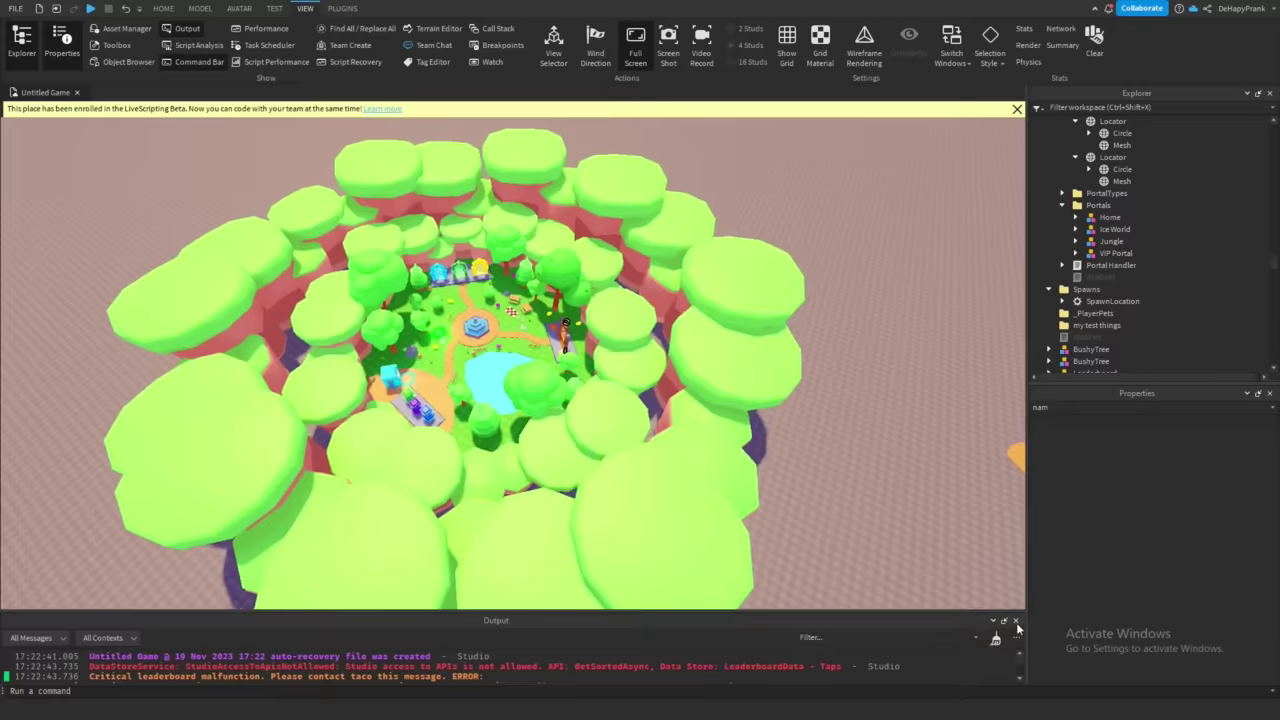
{"action": "scroll", "coordinate": [415, 445], "scroll_direction": "up", "scroll_amount": 10}
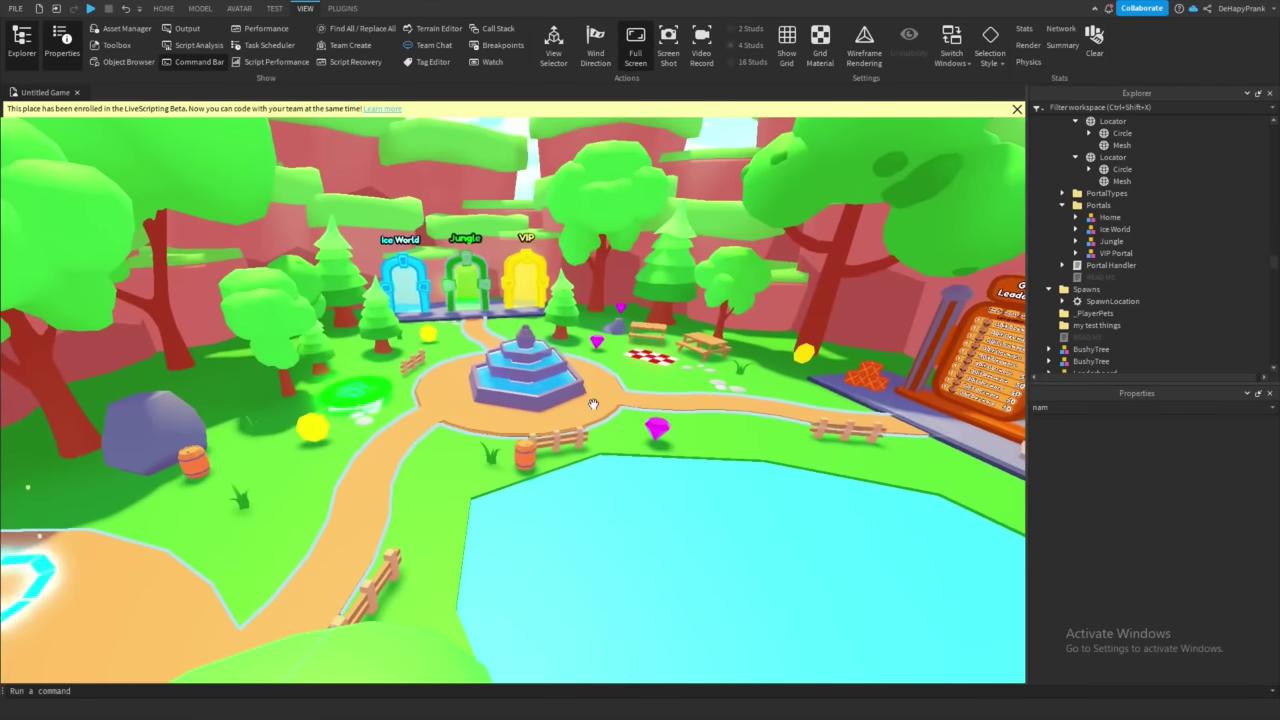
{"action": "right_click_drag", "start_coordinate": [593, 404], "coordinate": [610, 401]}
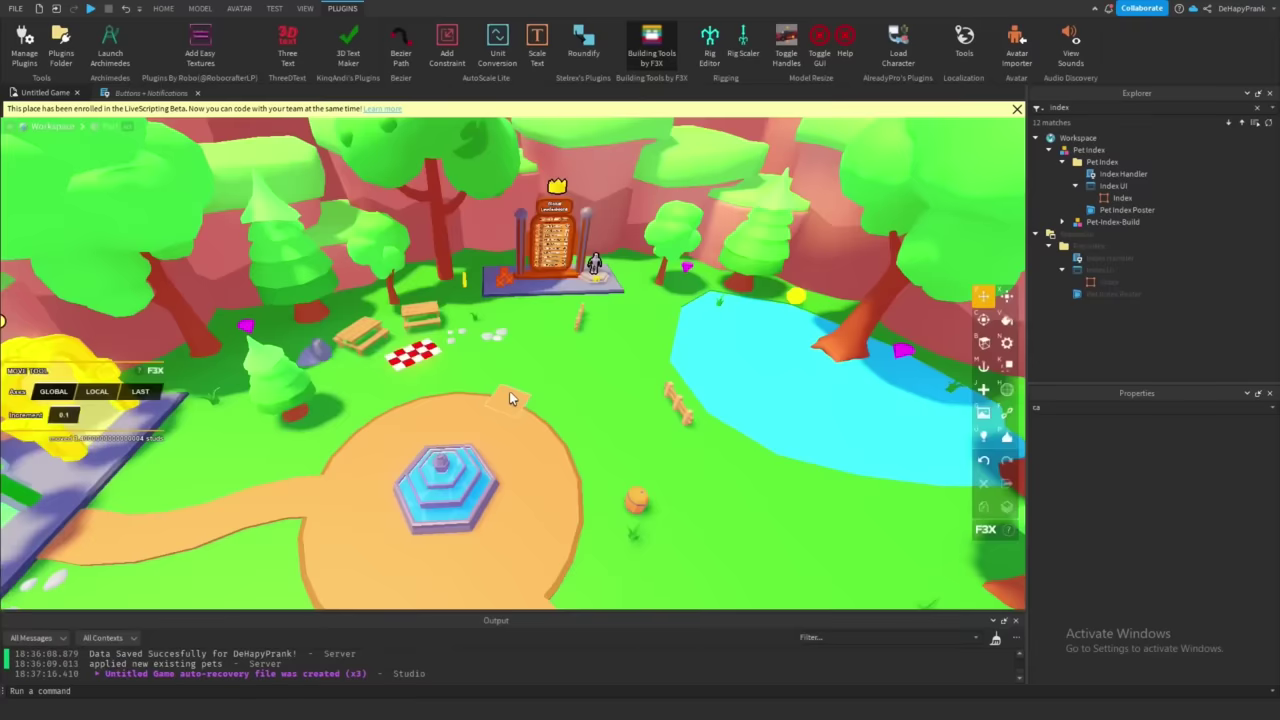
- Move the small orange path tile about 24 studs over
{"action": "left_click", "coordinate": [509, 398]}
{"action": "scroll", "coordinate": [554, 356], "scroll_direction": "up", "scroll_amount": 5}
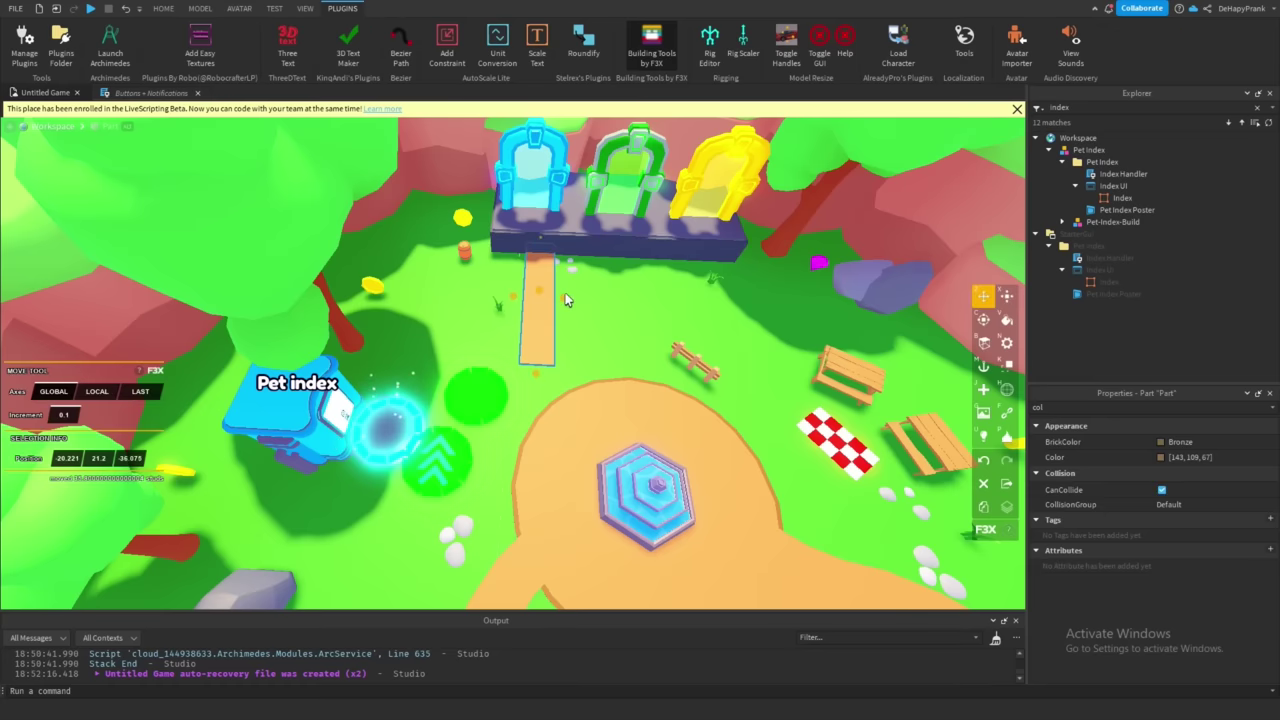
{"action": "left_click_drag", "start_coordinate": [565, 300], "coordinate": [584, 330]}
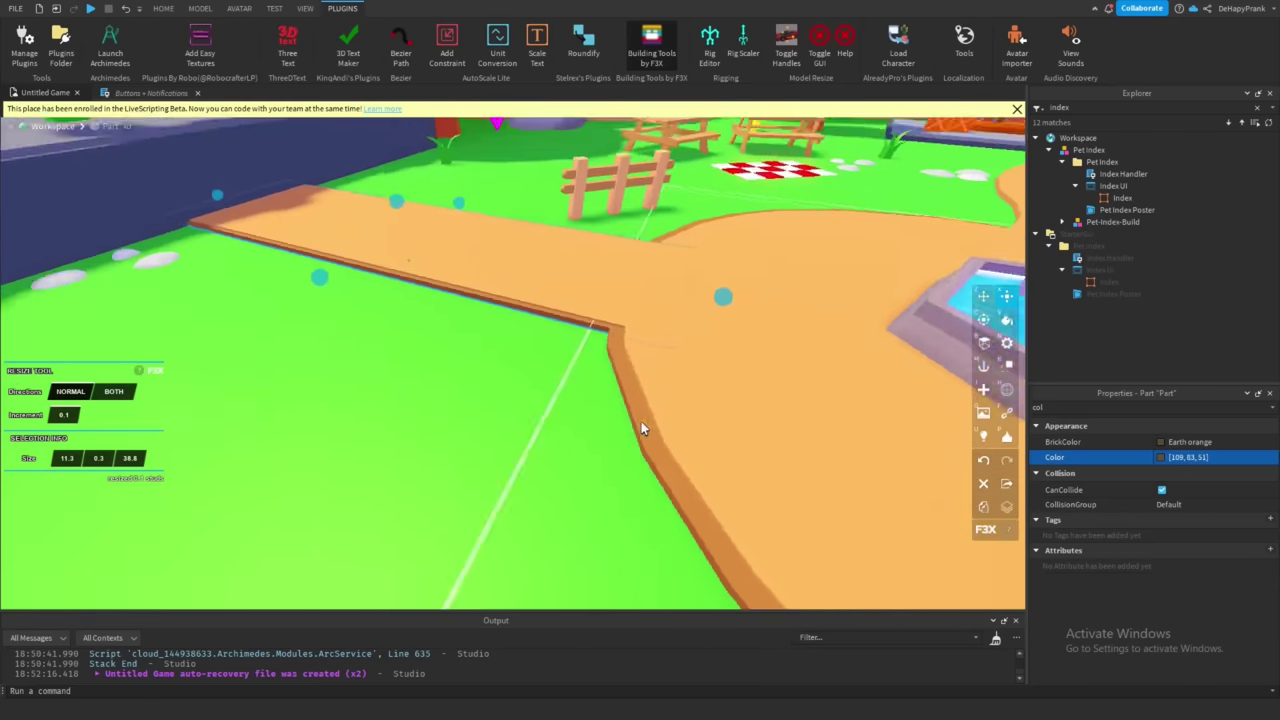
- Survey the map around the Pet index building, pond parts and leaderboard
{"action": "right_click_drag", "start_coordinate": [641, 421], "coordinate": [641, 421]}
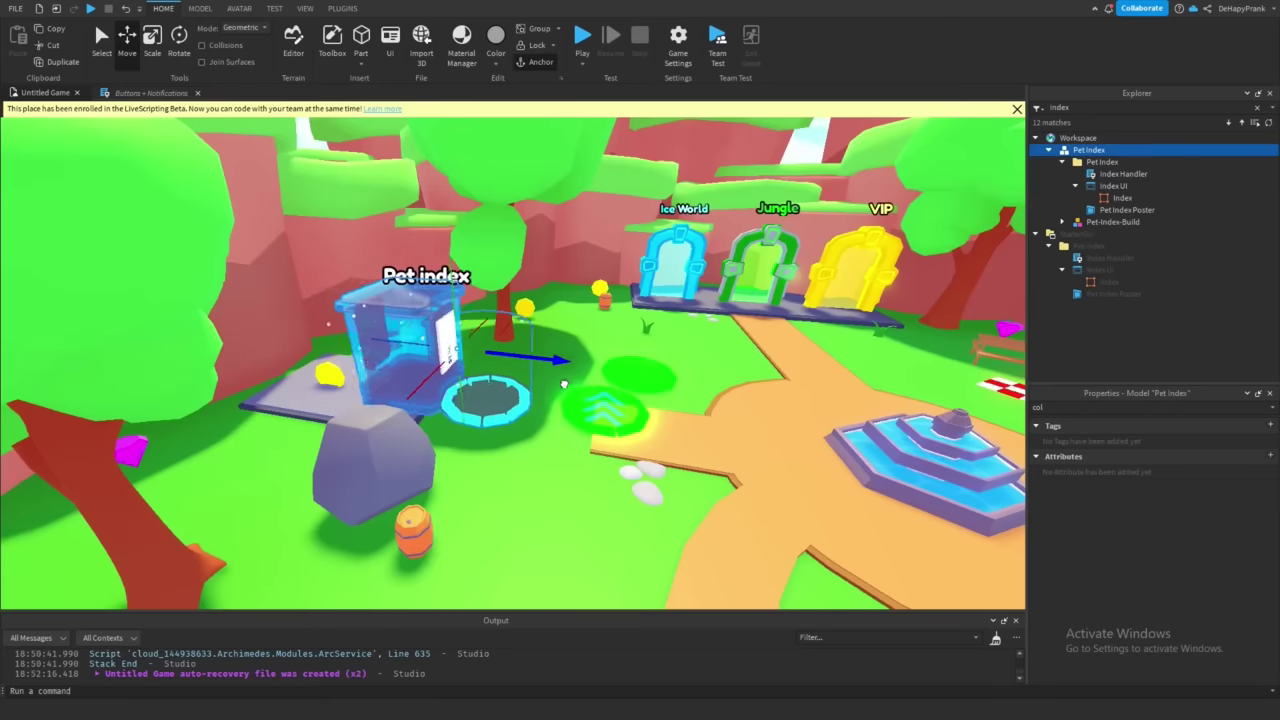
{"action": "right_click_drag", "start_coordinate": [566, 385], "coordinate": [566, 385]}
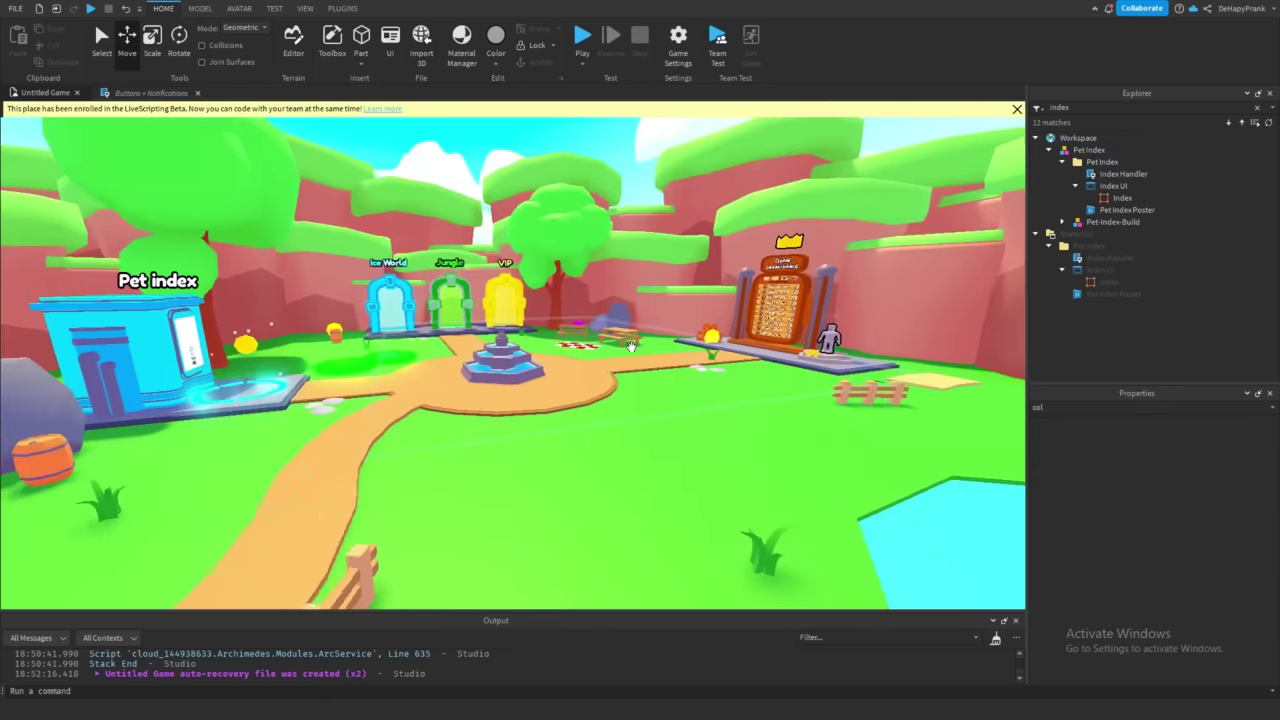
{"action": "right_click_drag", "start_coordinate": [631, 346], "coordinate": [618, 317]}
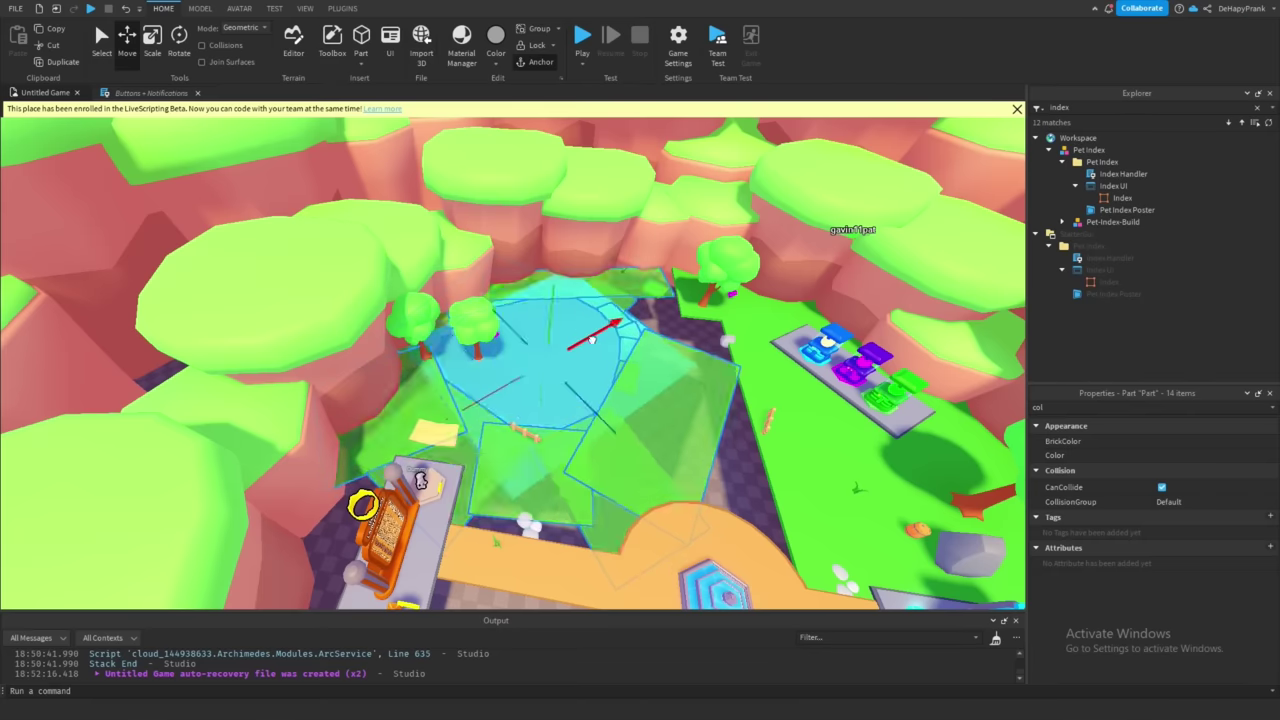
{"action": "right_click_drag", "start_coordinate": [591, 340], "coordinate": [578, 405]}
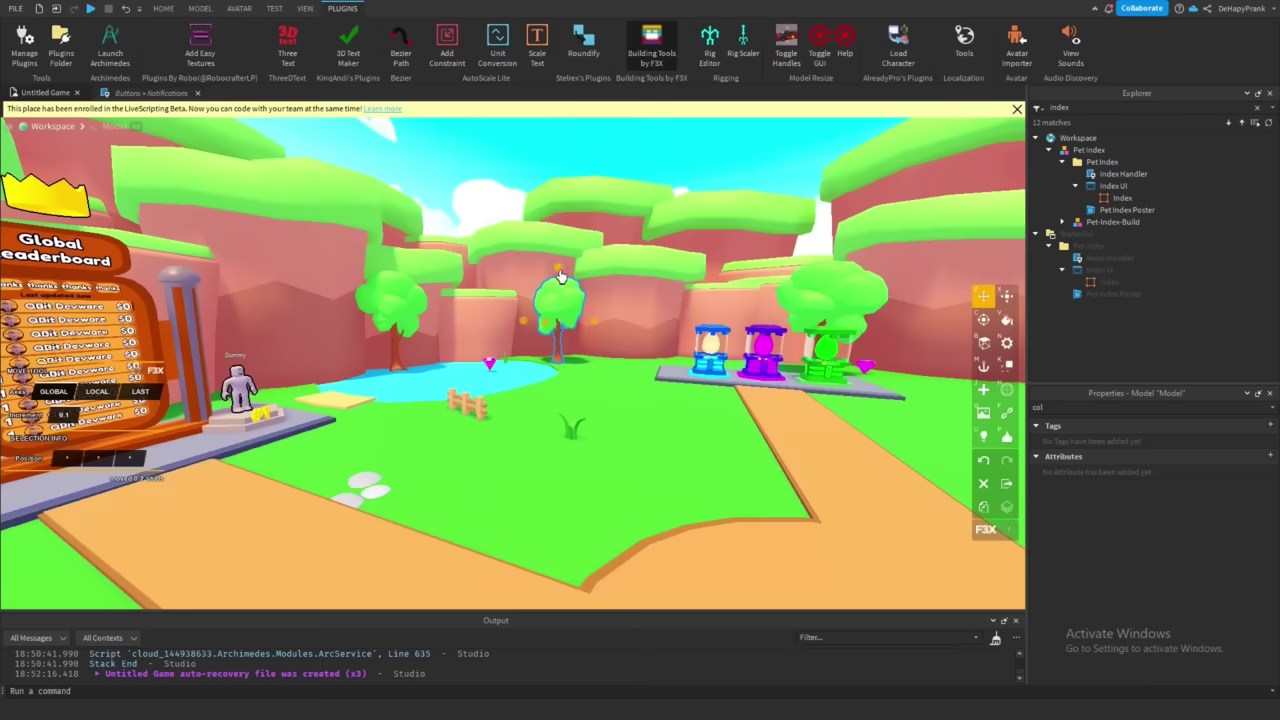
{"action": "right_click_drag", "start_coordinate": [560, 275], "coordinate": [492, 335]}
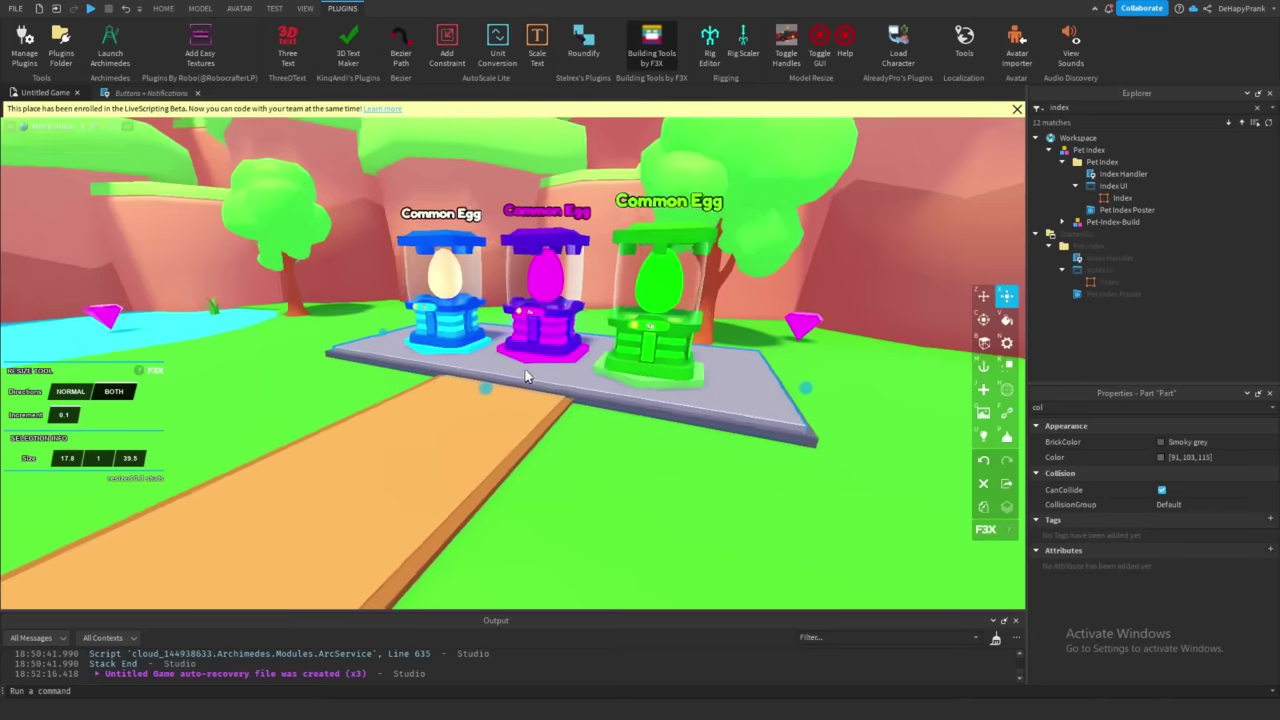
{"action": "scroll", "coordinate": [560, 403], "scroll_direction": "down", "scroll_amount": 2}
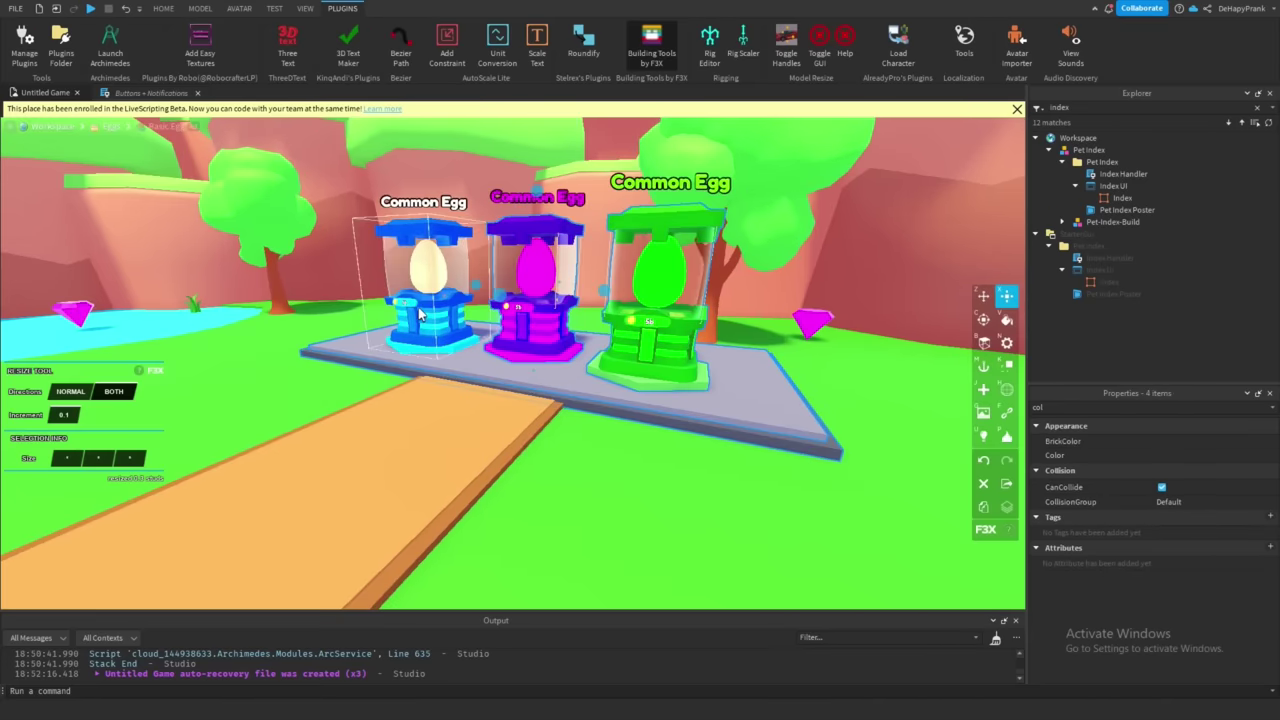
{"action": "scroll", "coordinate": [975, 305], "scroll_direction": "up", "scroll_amount": 3}
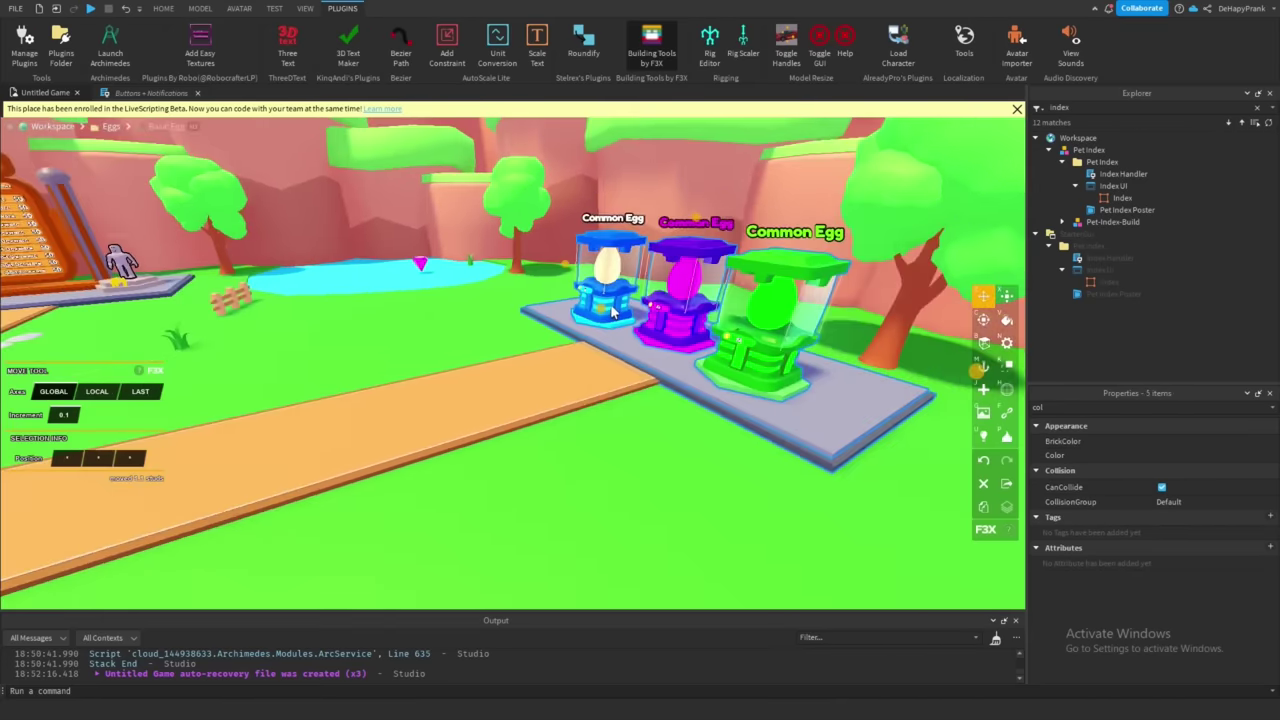
- Select the fence and switch F3X from resizing to moving parts
{"action": "left_click", "coordinate": [621, 485]}
{"action": "right_click_drag", "start_coordinate": [975, 305], "coordinate": [955, 336]}
{"action": "key", "text": "z"}
{"action": "right_click_drag", "start_coordinate": [590, 418], "coordinate": [583, 409]}
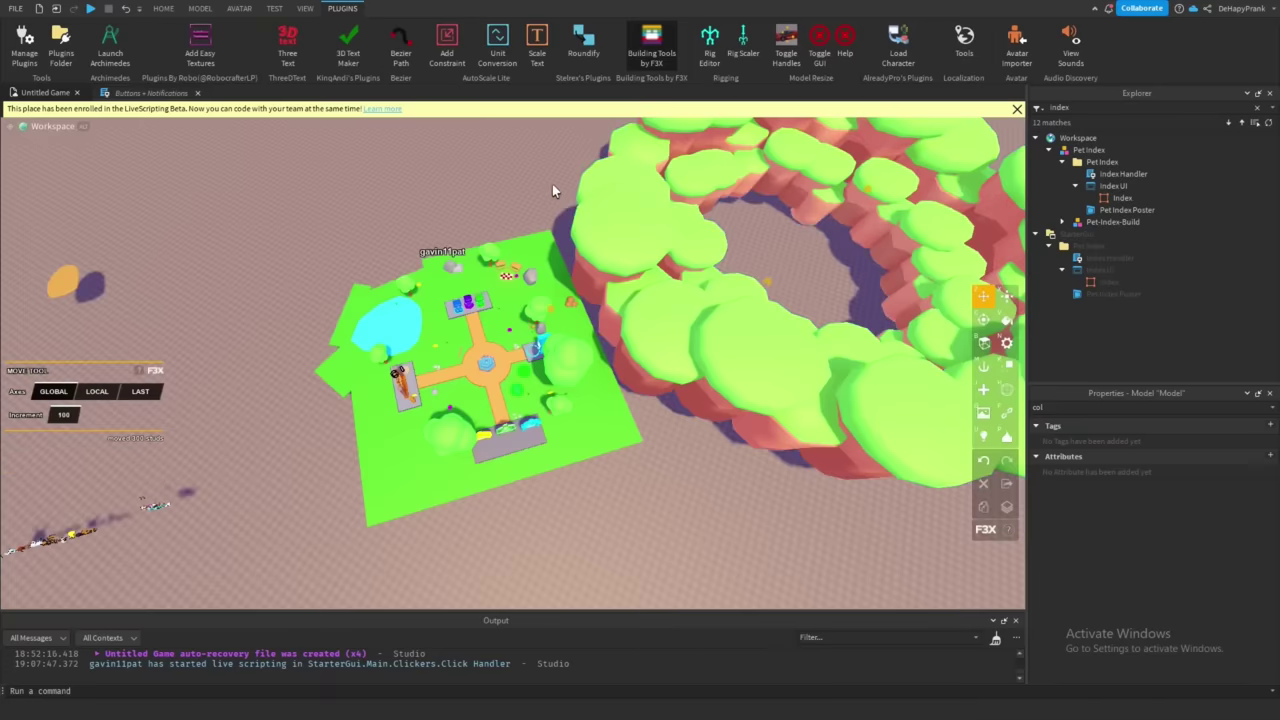
{"action": "scroll", "coordinate": [297, 279], "scroll_direction": "up", "scroll_amount": 2}
{"action": "right_click_drag", "start_coordinate": [297, 272], "coordinate": [297, 272]}
- Apply the Add Easy Textures texture to the top faces only of the selected ground part
{"action": "scroll", "coordinate": [468, 270], "scroll_direction": "up", "scroll_amount": 3}
{"action": "left_click", "coordinate": [440, 266]}
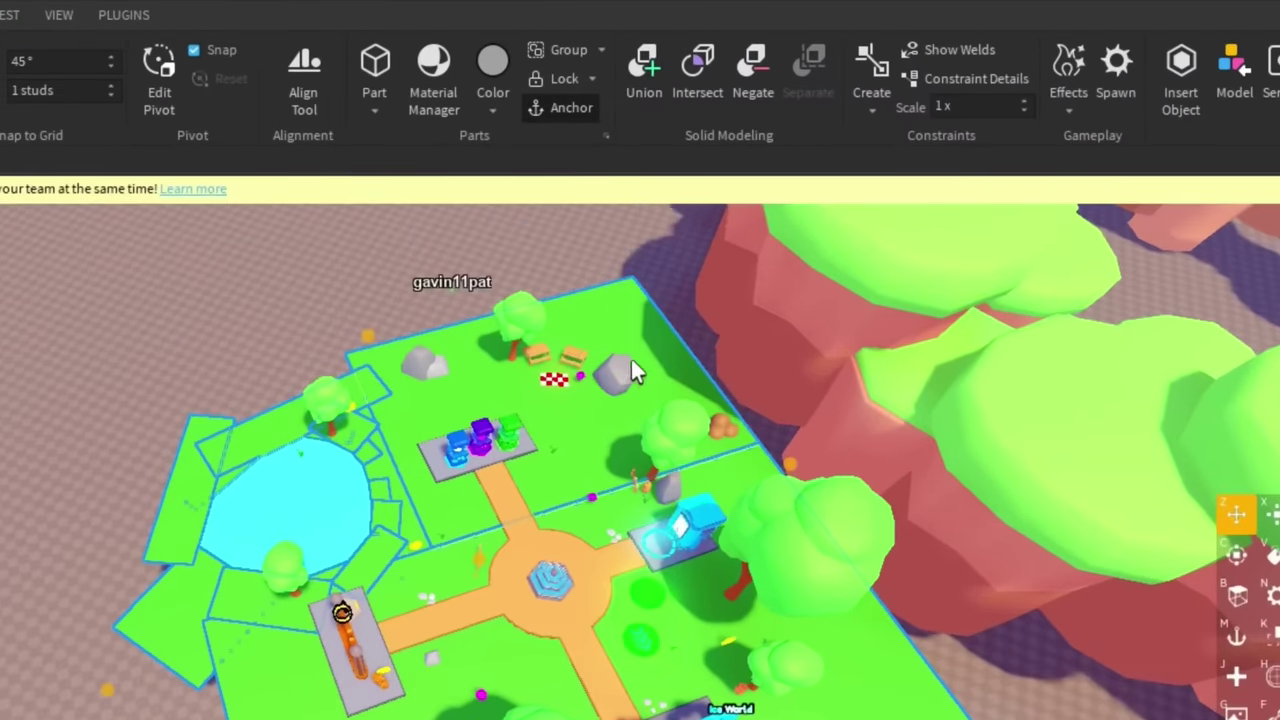
{"action": "right_click_drag", "start_coordinate": [631, 359], "coordinate": [634, 362]}
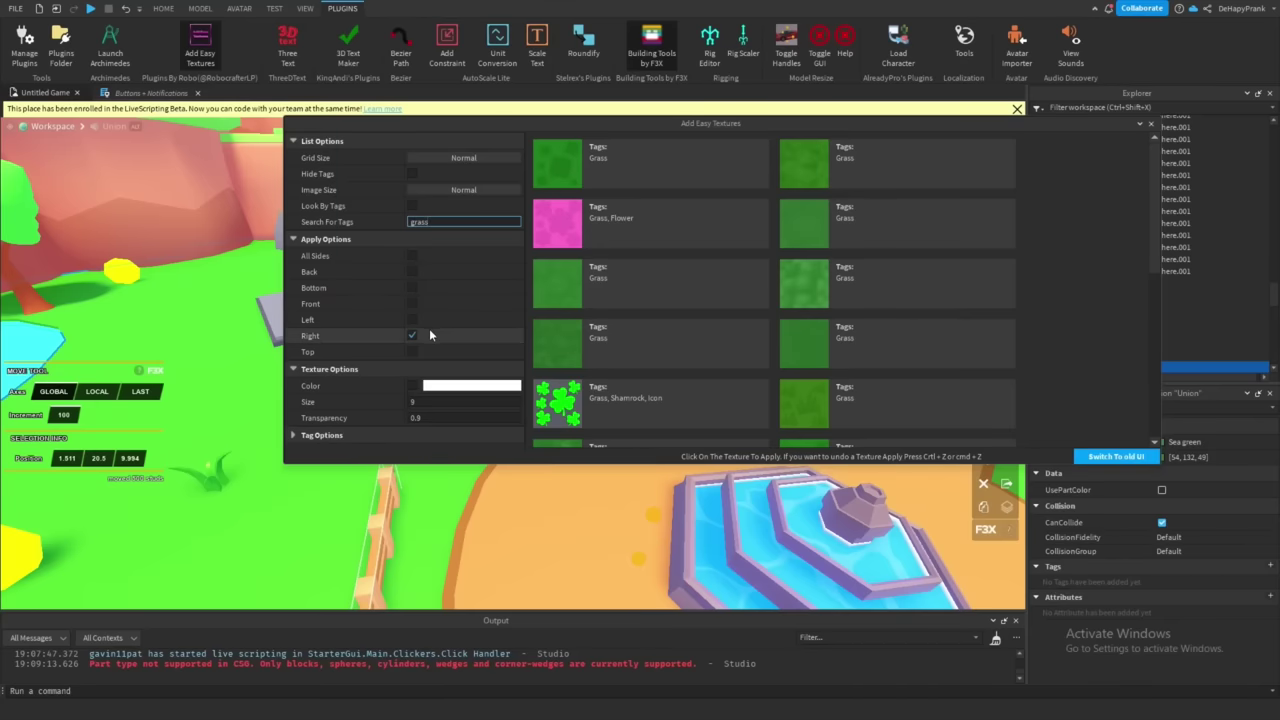
{"action": "left_click", "coordinate": [411, 349]}
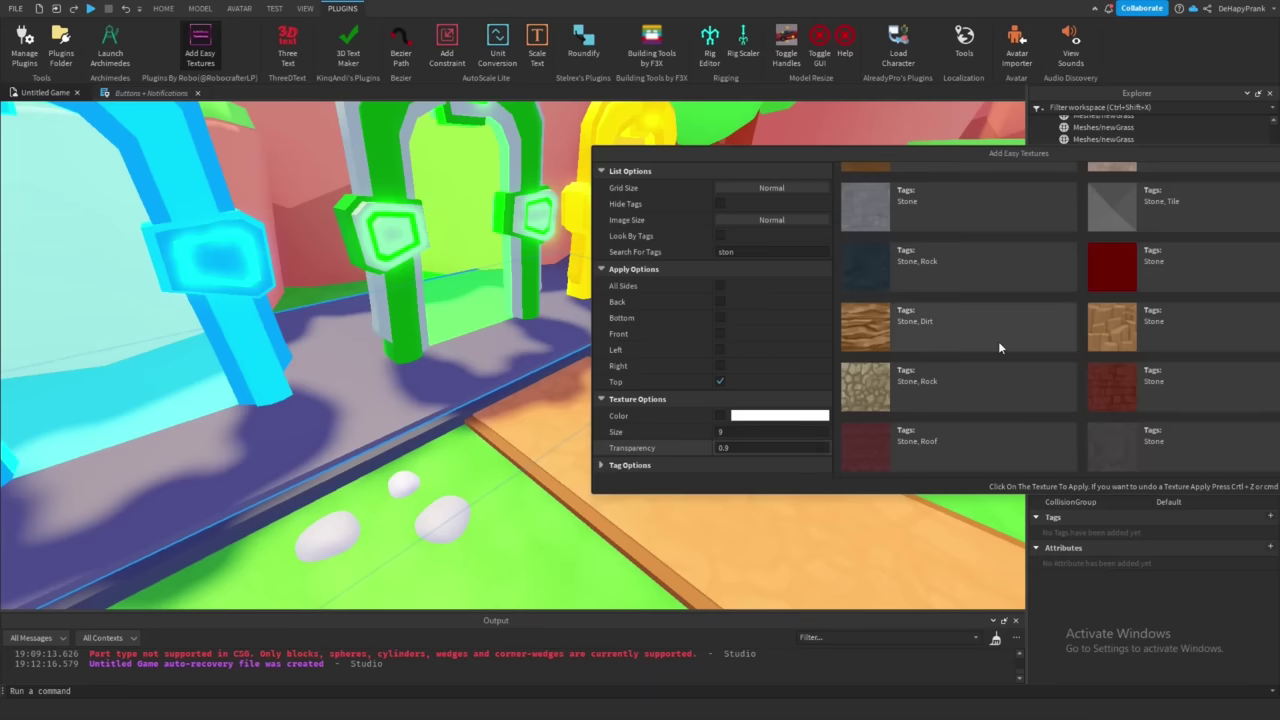
{"action": "scroll", "coordinate": [998, 341], "scroll_direction": "down", "scroll_amount": 2}
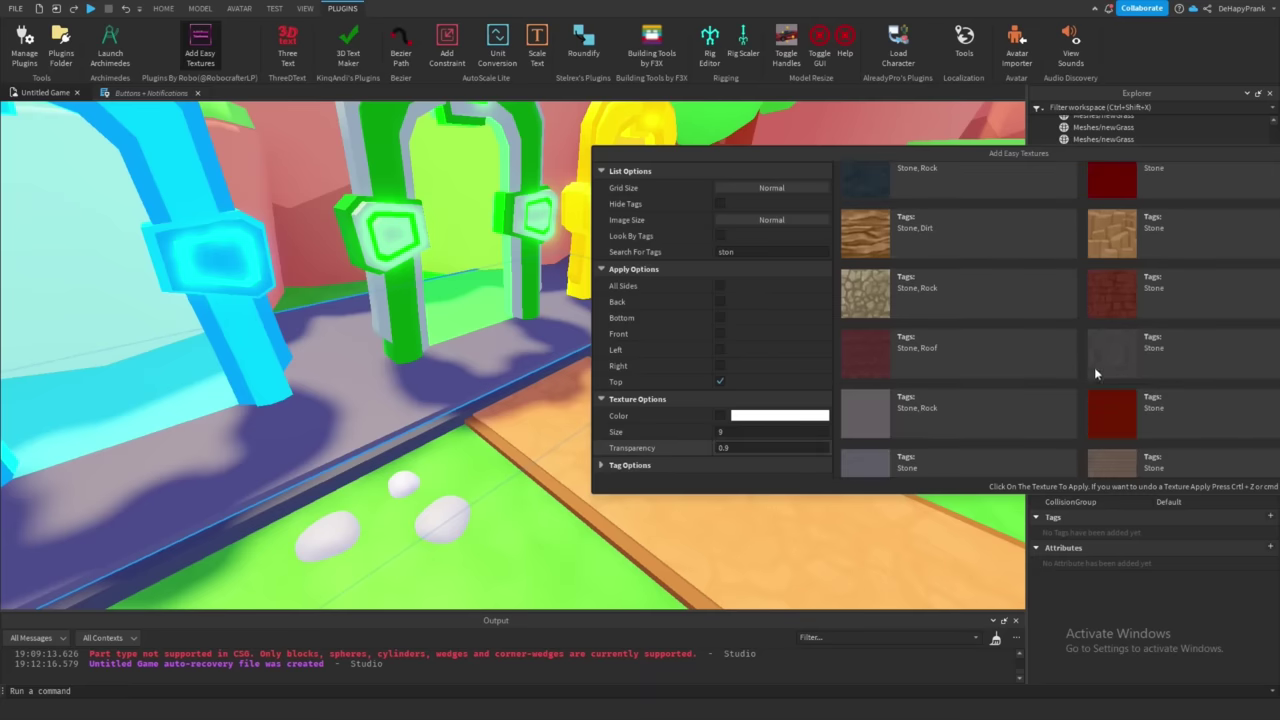
{"action": "scroll", "coordinate": [1131, 380], "scroll_direction": "down", "scroll_amount": 1}
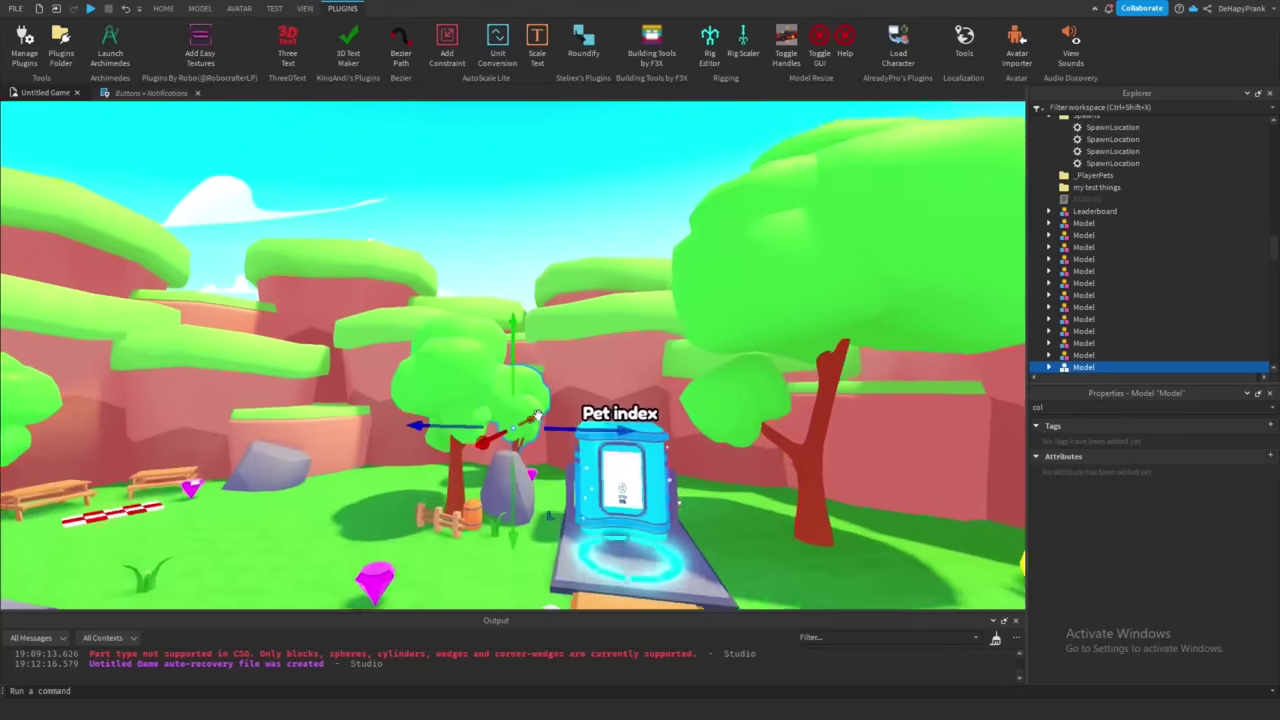
{"action": "scroll", "coordinate": [535, 462], "scroll_direction": "up", "scroll_amount": 5}
{"action": "scroll", "coordinate": [766, 323], "scroll_direction": "down", "scroll_amount": 5}
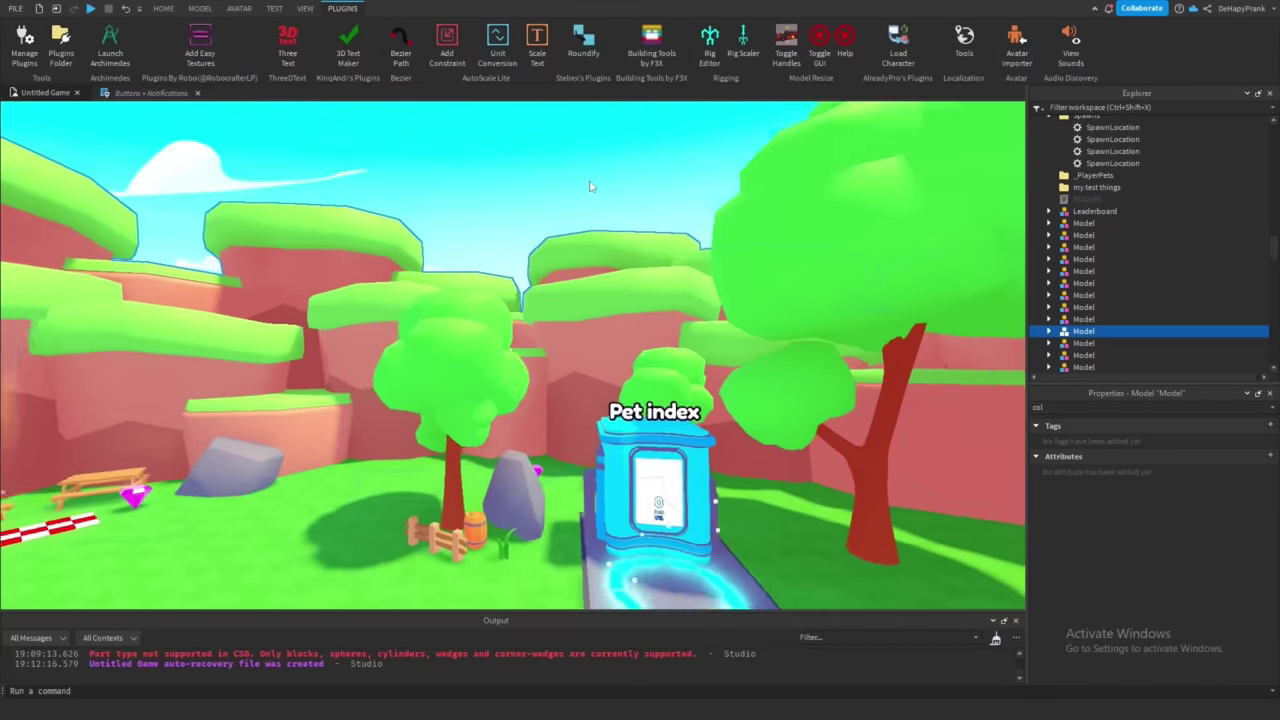
- Clear the selection and fly the camera past the Pet index toward the portals
{"action": "left_click", "coordinate": [590, 186]}
{"action": "key", "text": "w"}
{"action": "key", "text": "d"}
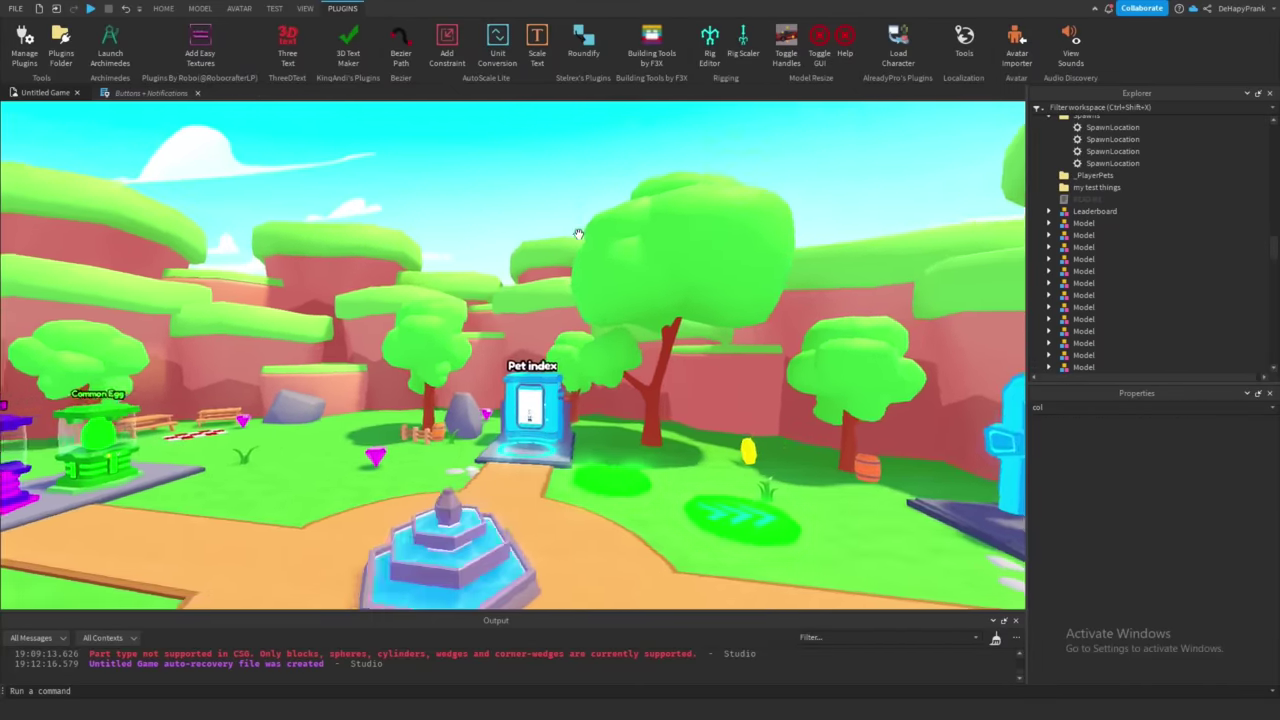
{"action": "scroll", "coordinate": [578, 233], "scroll_direction": "up", "scroll_amount": 5}
{"action": "scroll", "coordinate": [570, 260], "scroll_direction": "down", "scroll_amount": 10}
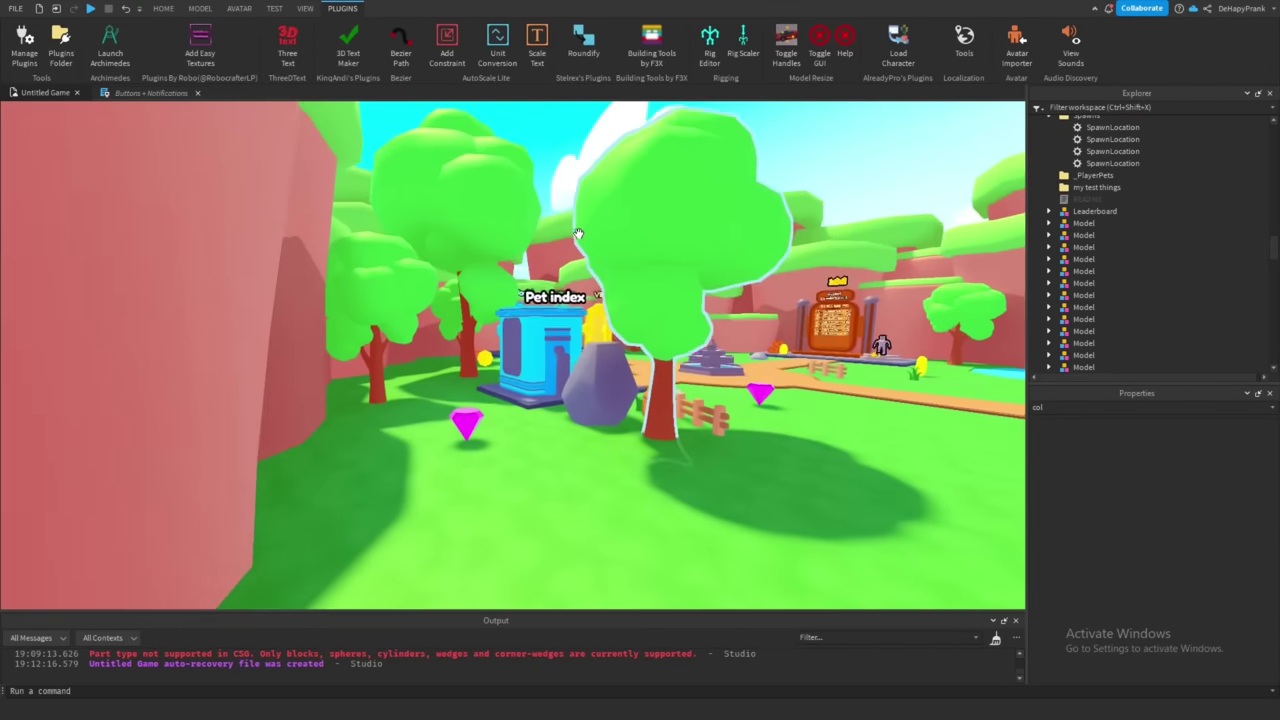
{"action": "right_click_drag", "start_coordinate": [570, 275], "coordinate": [570, 275]}
{"action": "scroll", "coordinate": [570, 275], "scroll_direction": "down", "scroll_amount": 5}
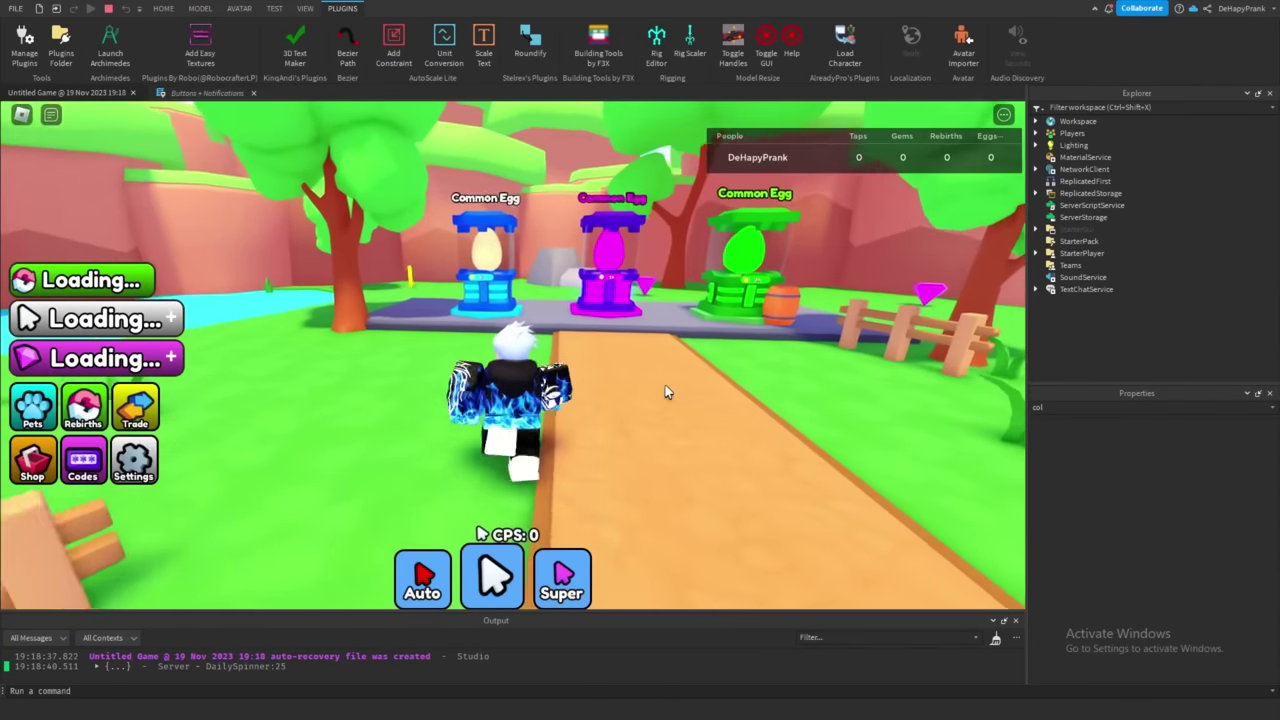
- Walk the character up to the Basic Egg and over to the Robux Egg
{"action": "key", "text": "w"}
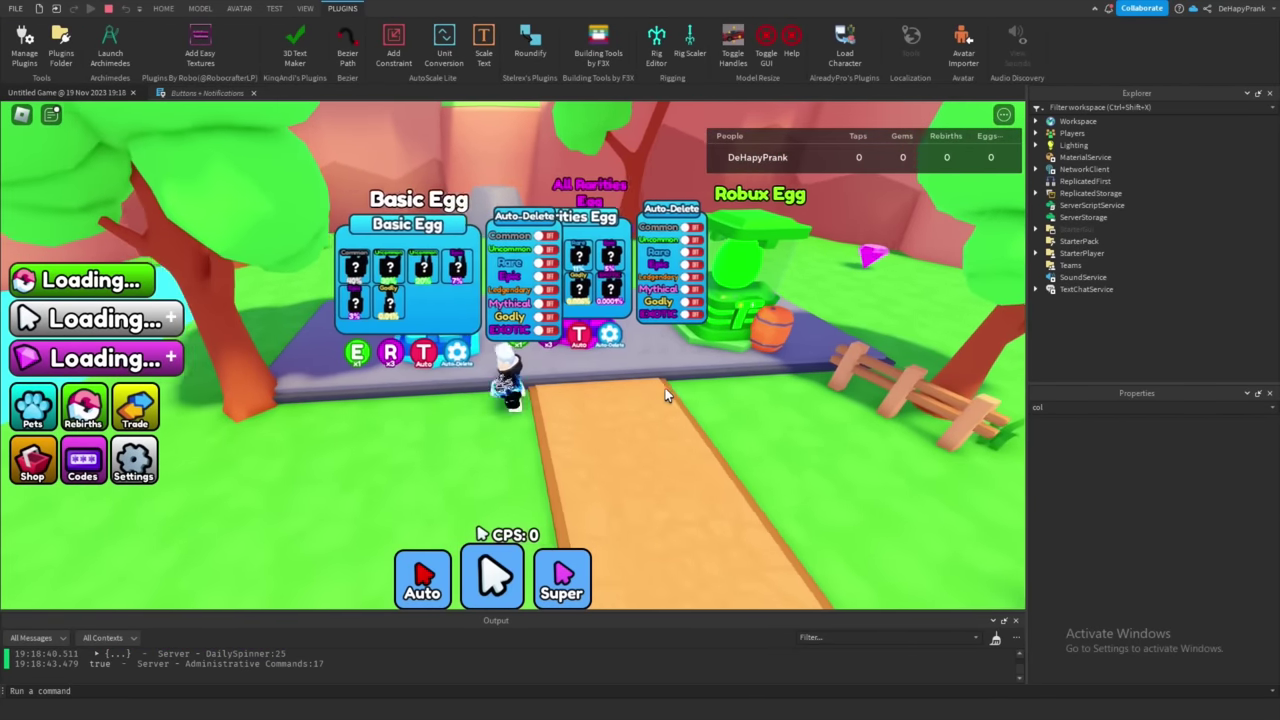
{"action": "key", "text": "d"}
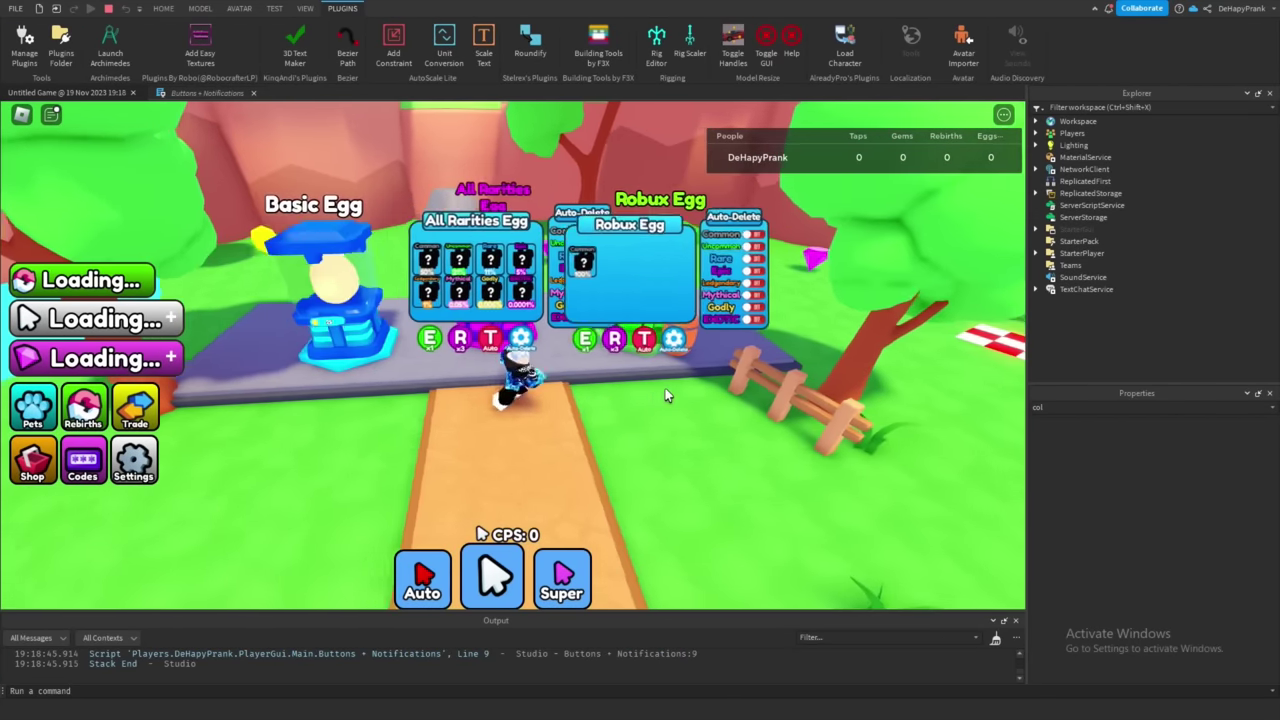
{"action": "key", "text": "s"}
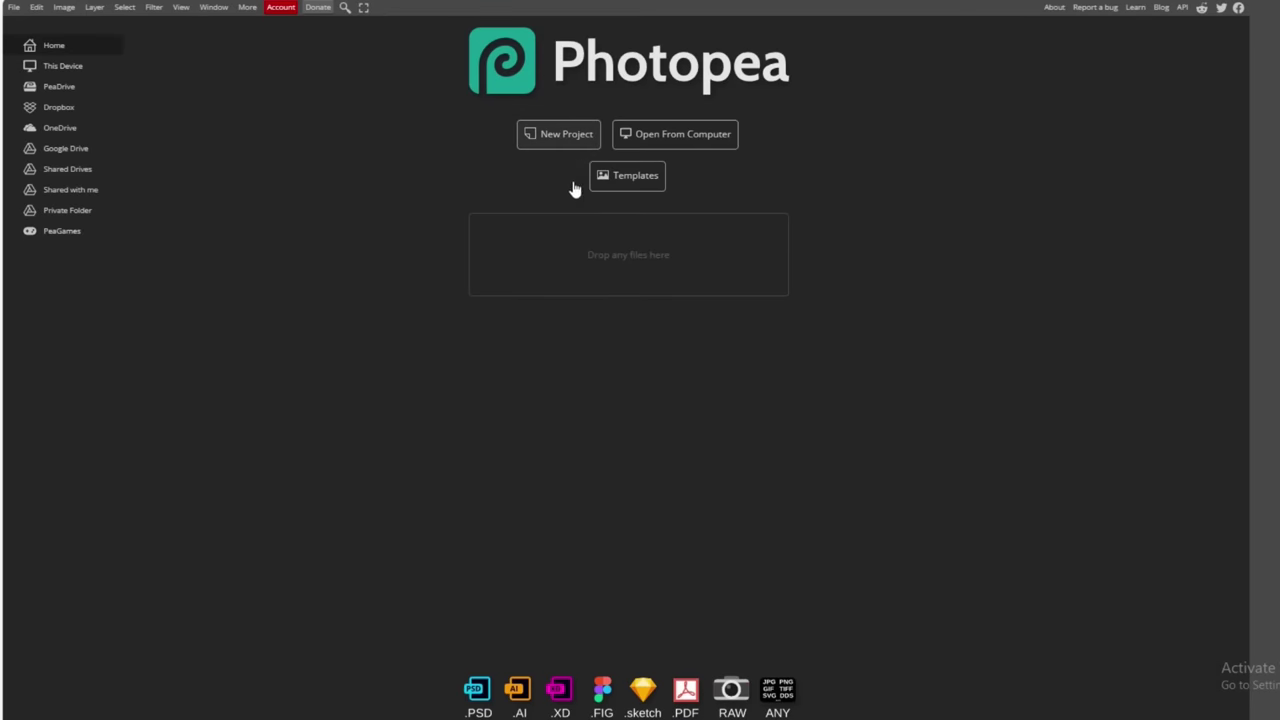
- Give the icon's cursor layer a colour overlay and a thick black stroke outline
{"action": "left_click", "coordinate": [610, 176]}
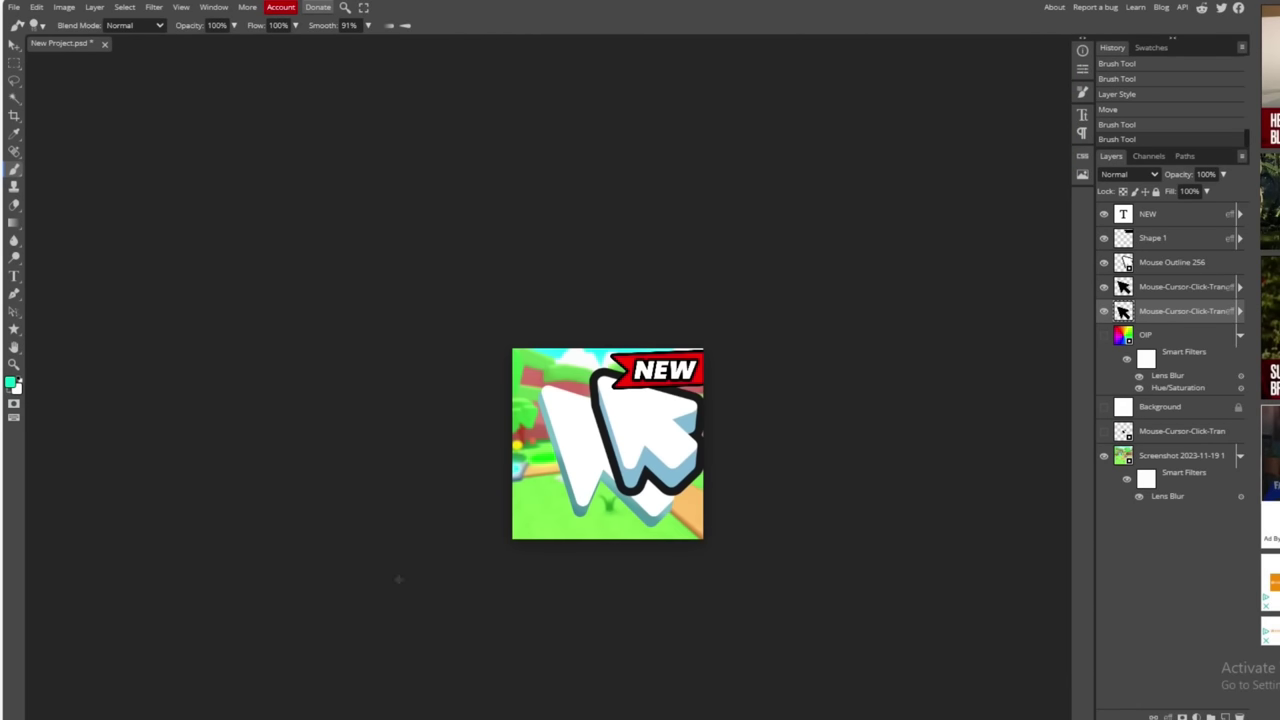
{"action": "right_click", "coordinate": [1141, 281]}
{"action": "left_click", "coordinate": [1170, 289]}
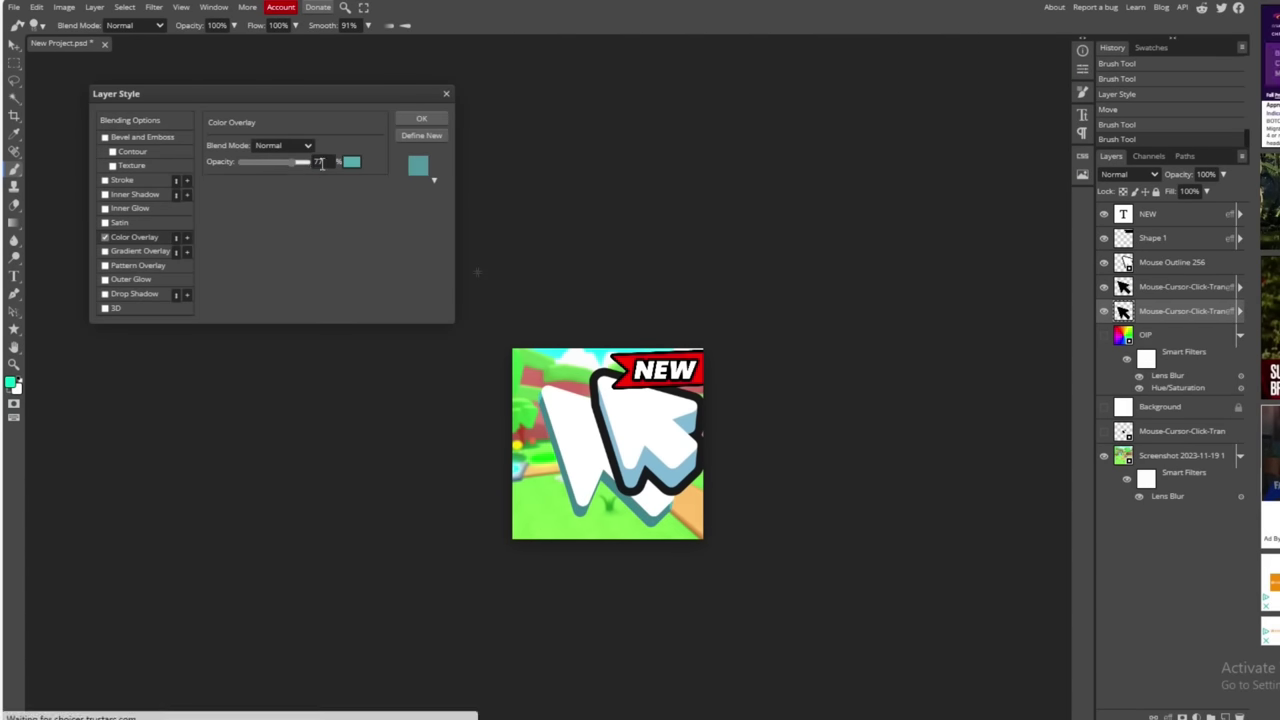
{"action": "left_click", "coordinate": [351, 161]}
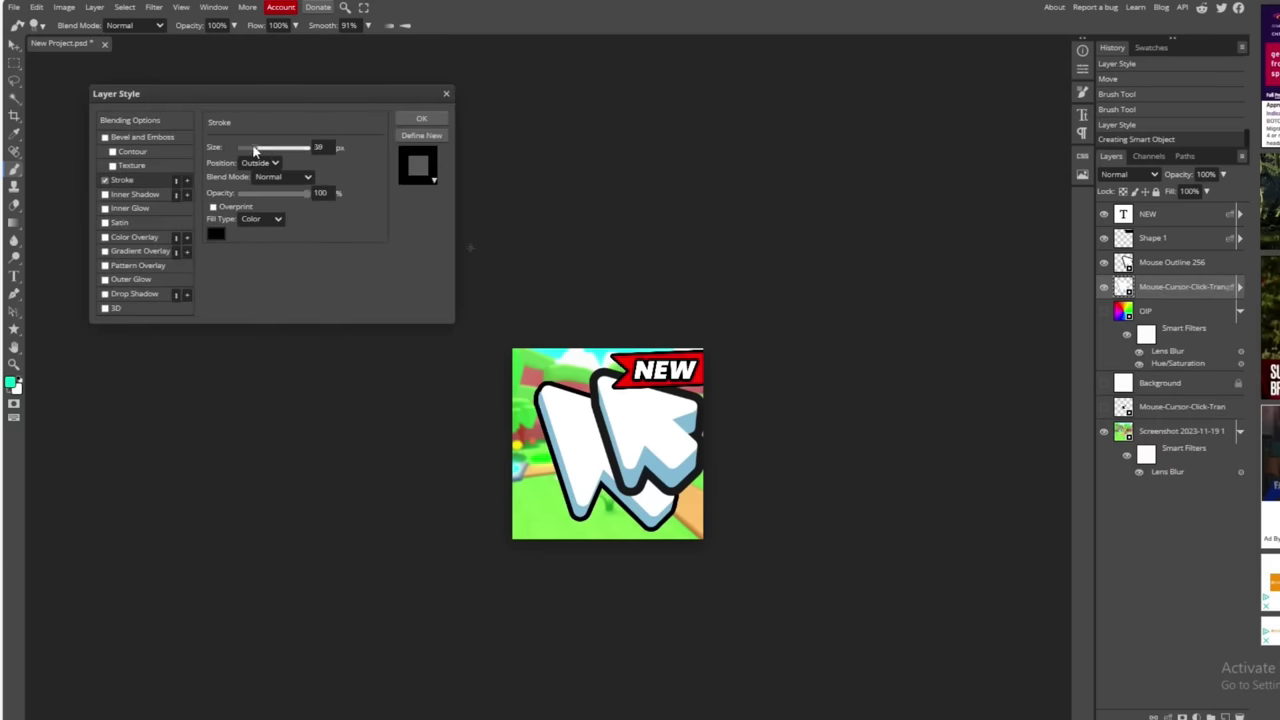
{"action": "key", "text": "Return"}
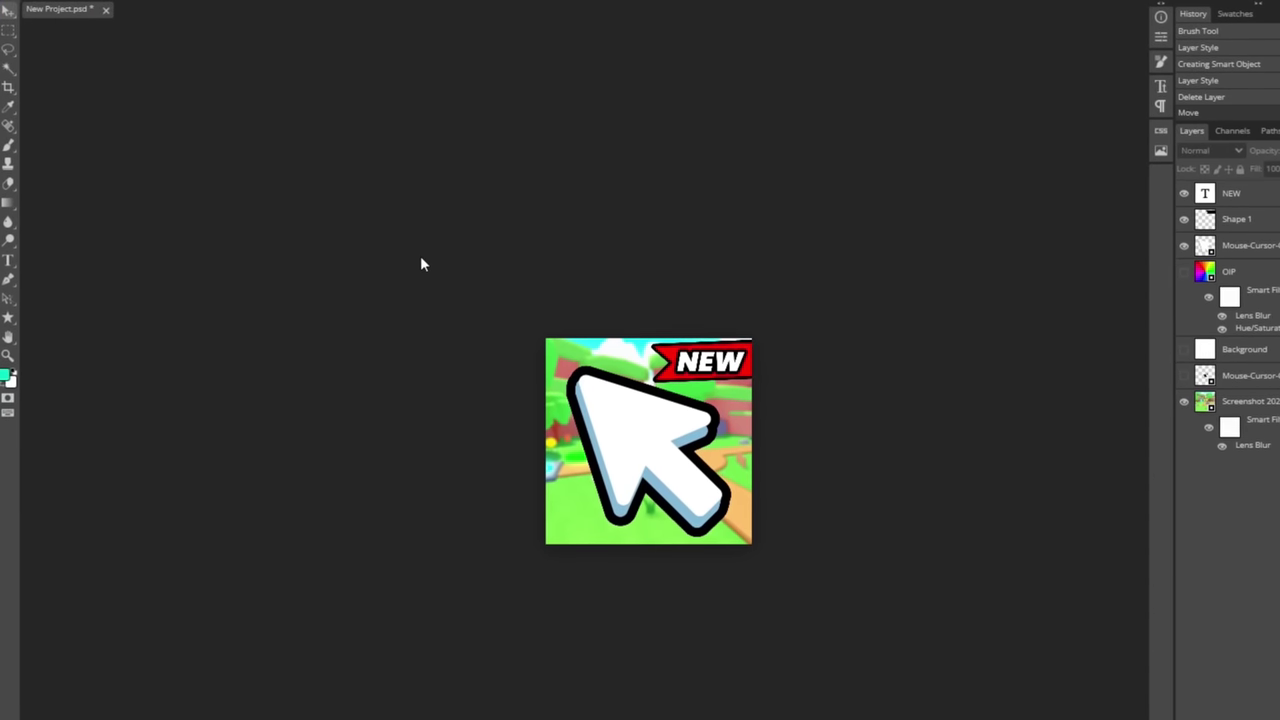
{"action": "left_click", "coordinate": [7, 5]}
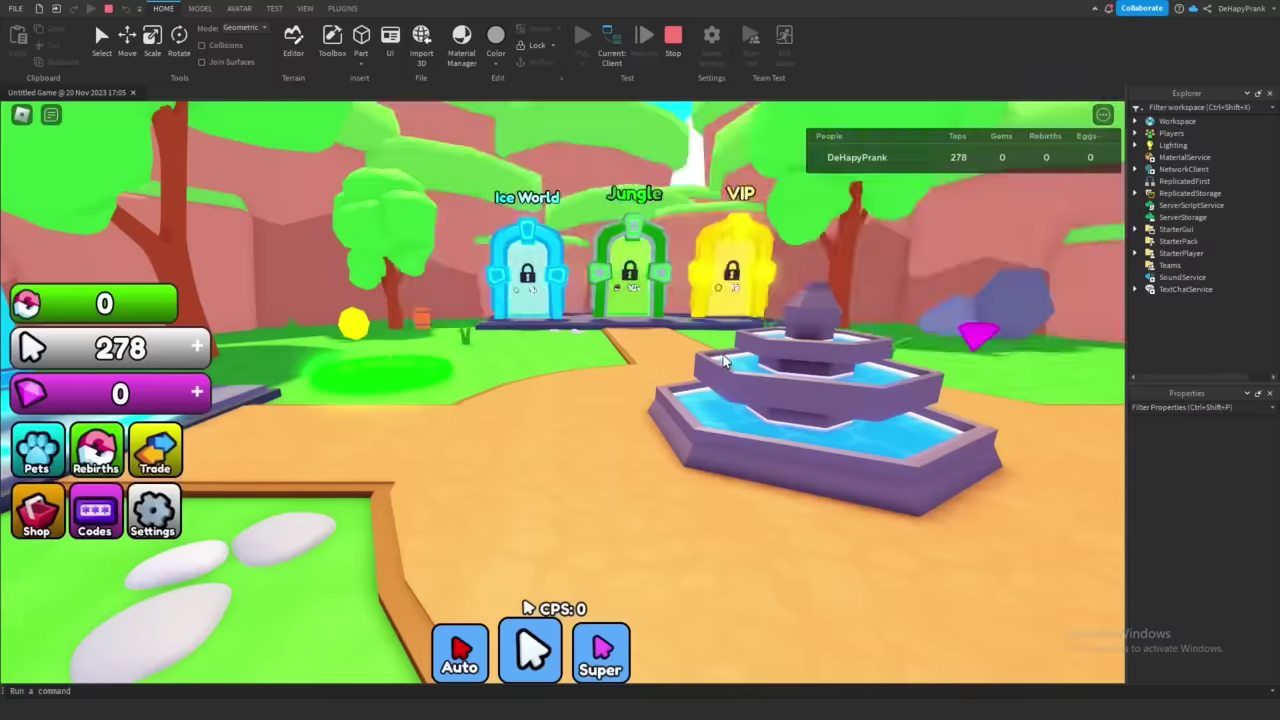
- Tap repeatedly in the playtest to start earning taps
{"action": "left_click", "coordinate": [614, 500]}
{"action": "left_click", "coordinate": [742, 517]}
{"action": "left_click", "coordinate": [760, 440]}
{"action": "left_click", "coordinate": [748, 400]}
{"action": "left_click", "coordinate": [740, 363]}
{"action": "left_click", "coordinate": [745, 420]}
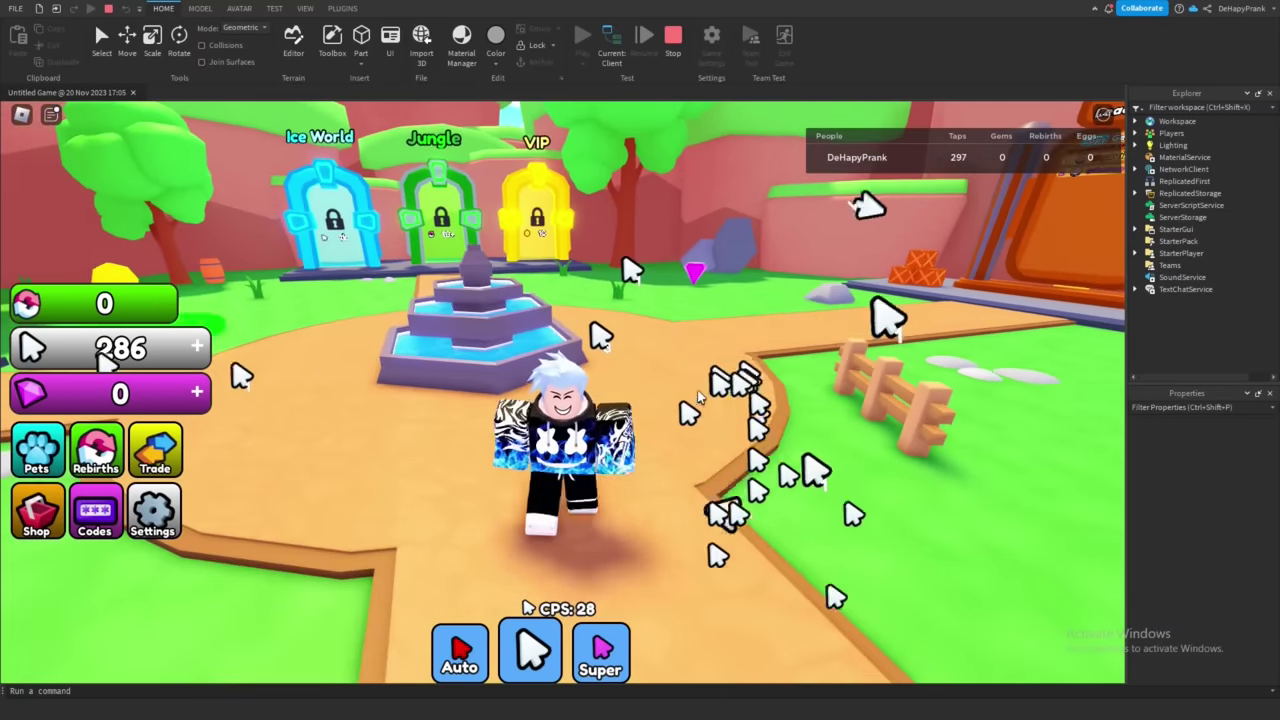
{"action": "left_click", "coordinate": [686, 428]}
{"action": "left_click", "coordinate": [708, 471]}
{"action": "left_click", "coordinate": [700, 480]}
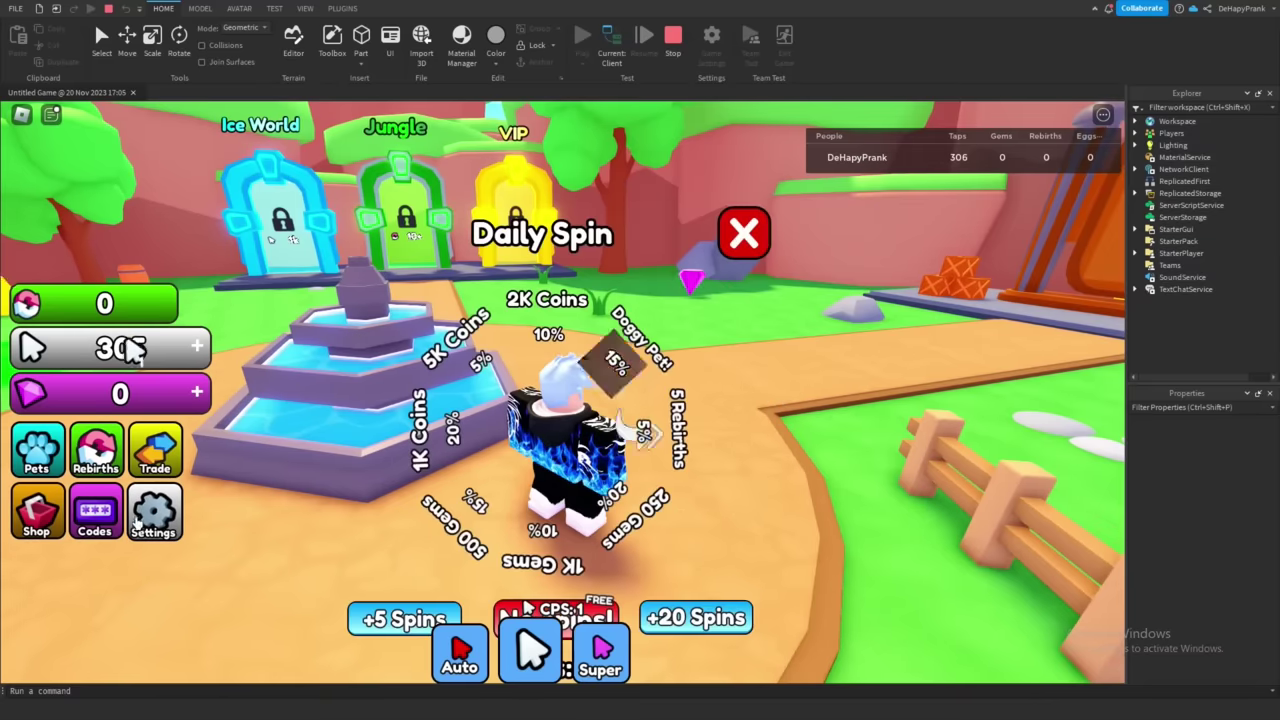
- Turn off the game music in Settings and keep tapping for taps and coins
{"action": "left_click", "coordinate": [645, 313]}
{"action": "left_click", "coordinate": [712, 255]}
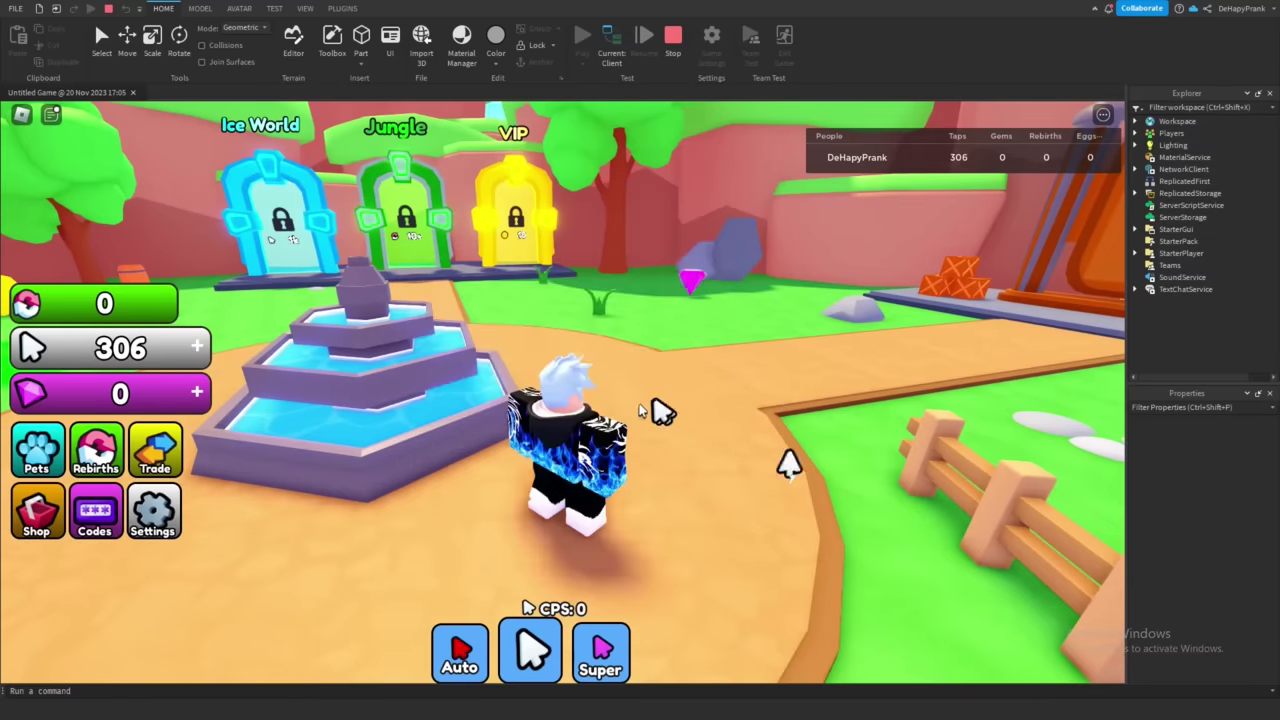
{"action": "left_click", "coordinate": [663, 405]}
{"action": "left_click", "coordinate": [648, 432]}
{"action": "left_click", "coordinate": [600, 440]}
{"action": "left_click", "coordinate": [540, 500]}
{"action": "left_click", "coordinate": [535, 514]}
{"action": "left_click", "coordinate": [560, 540]}
{"action": "left_click", "coordinate": [571, 558]}
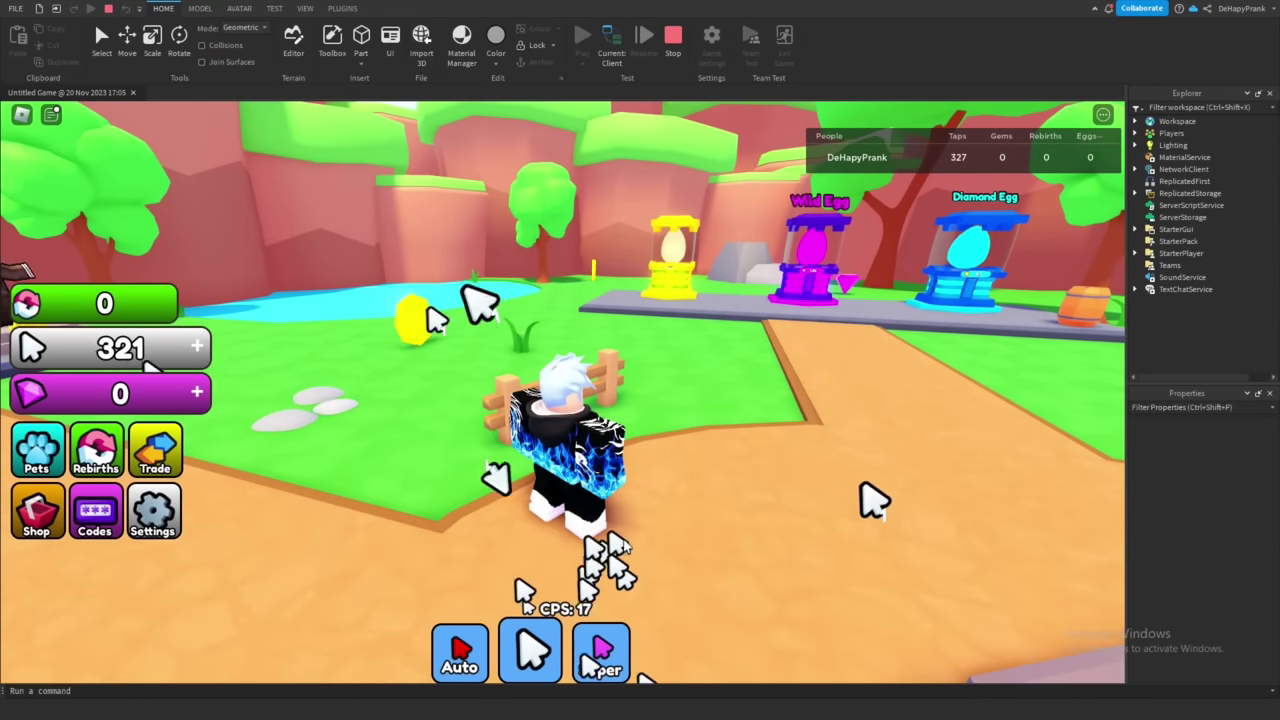
{"action": "left_click", "coordinate": [459, 361]}
{"action": "left_click", "coordinate": [459, 361]}
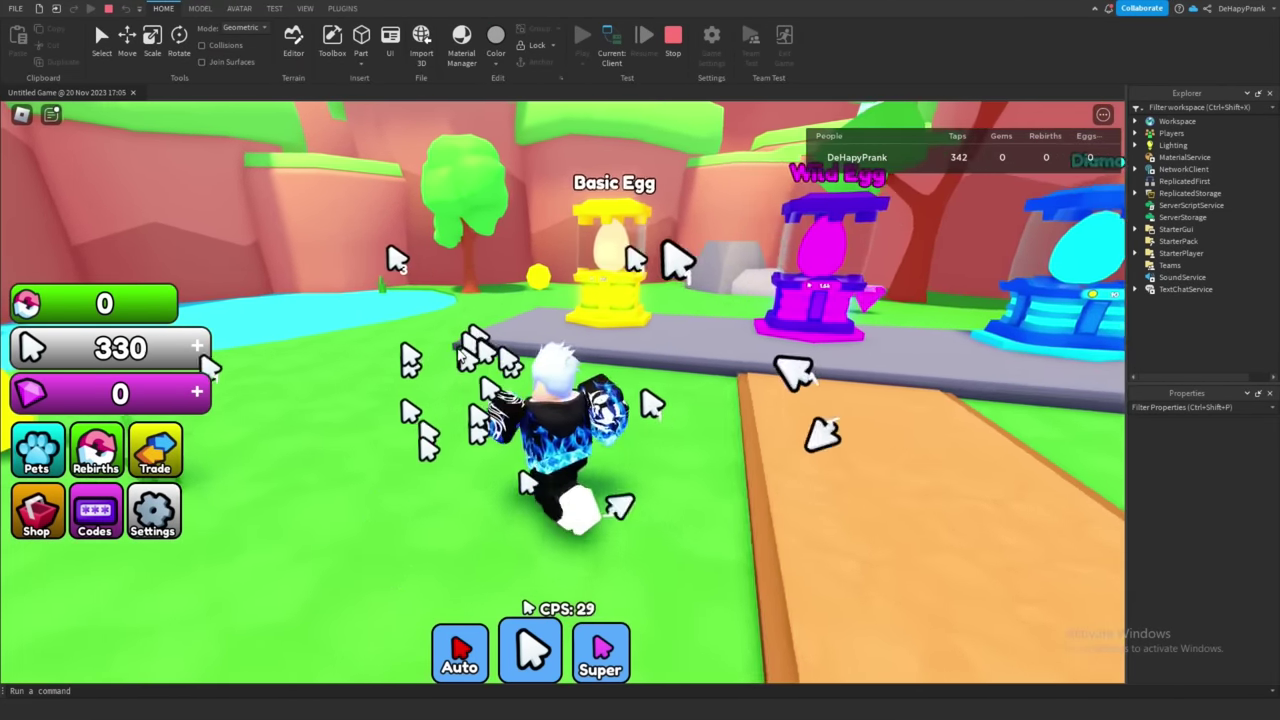
- Walk to the egg stands and hatch a Basic Egg
{"action": "key", "text": "w"}
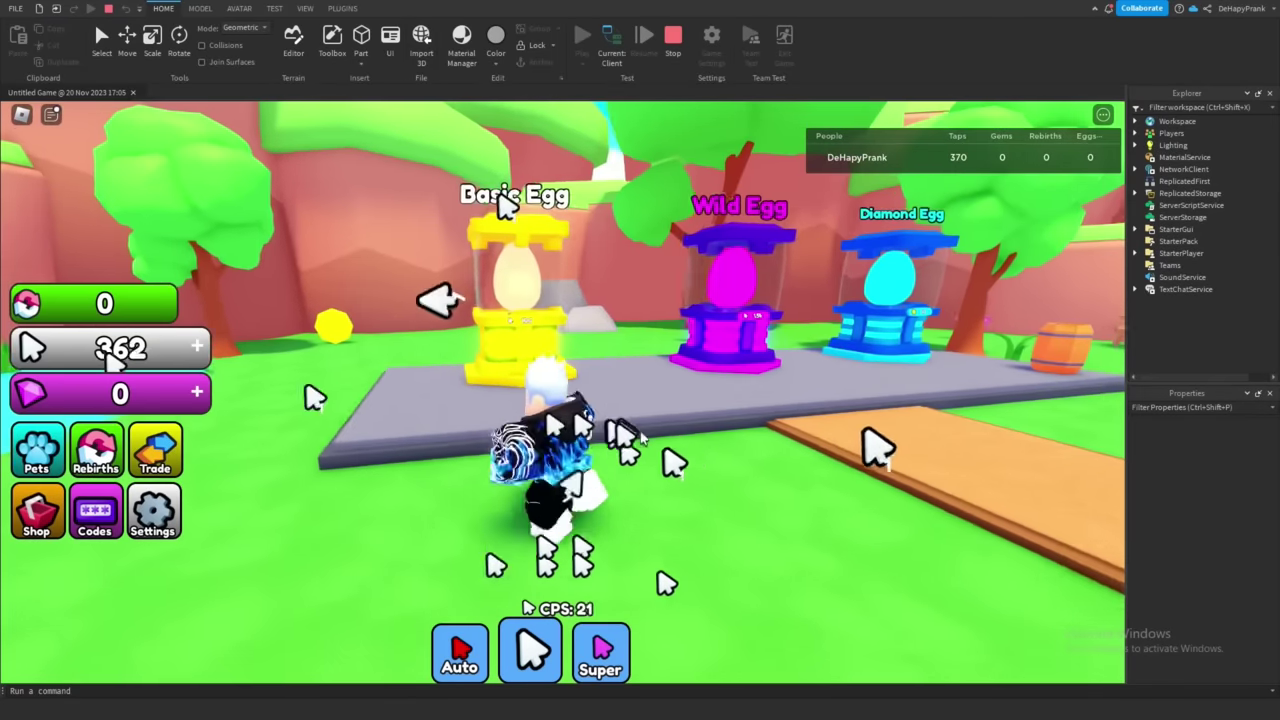
{"action": "key", "text": "a"}
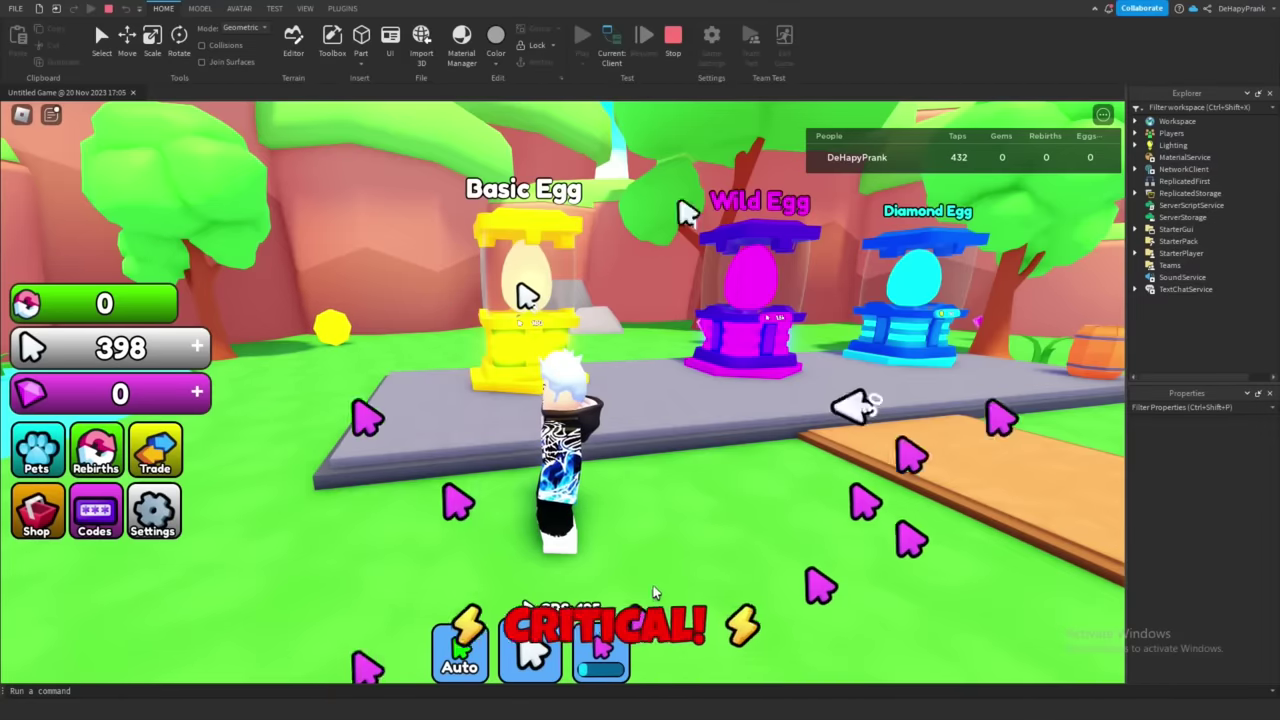
{"action": "key", "text": "w"}
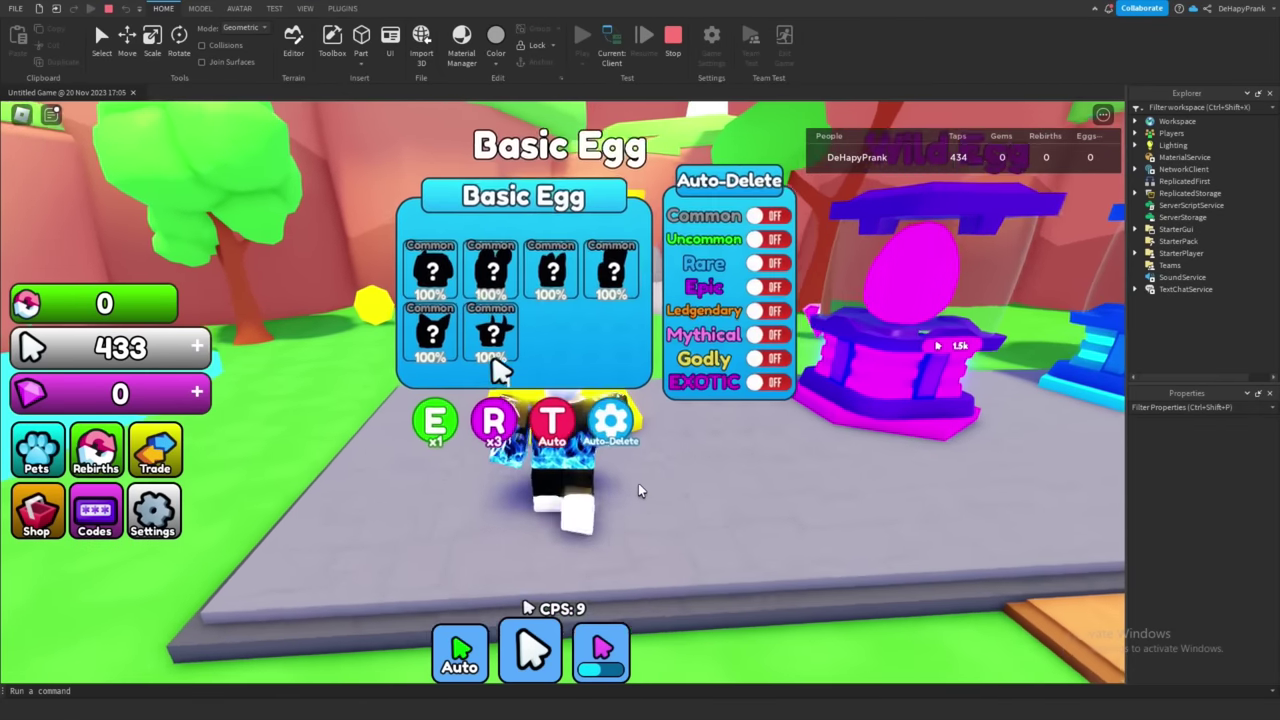
{"action": "key", "text": "e"}
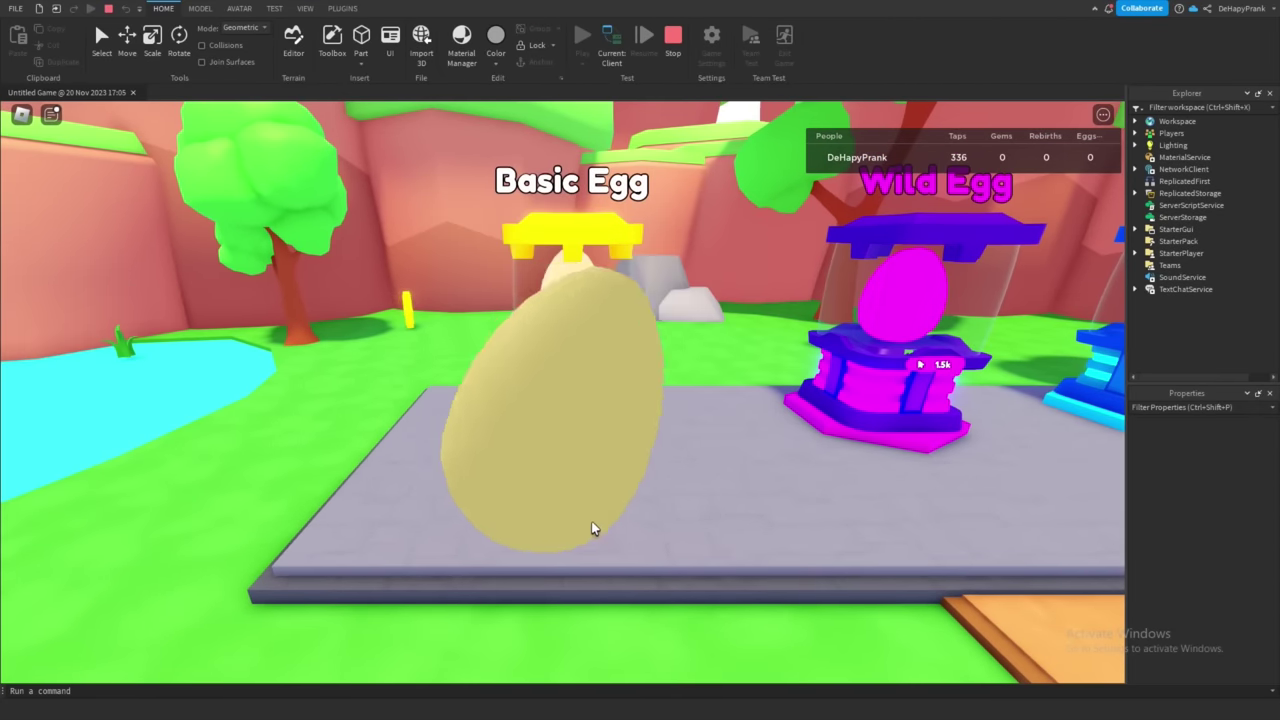
{"action": "key", "text": "d"}
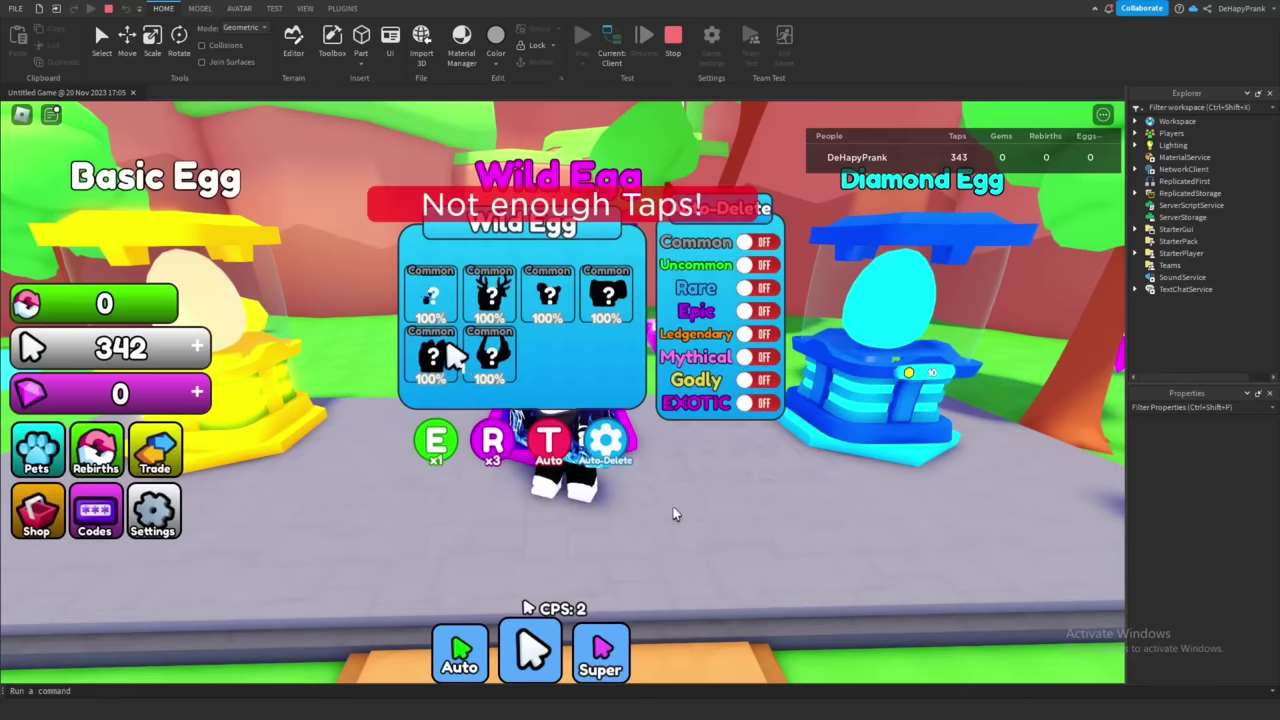
{"action": "key", "text": "s"}
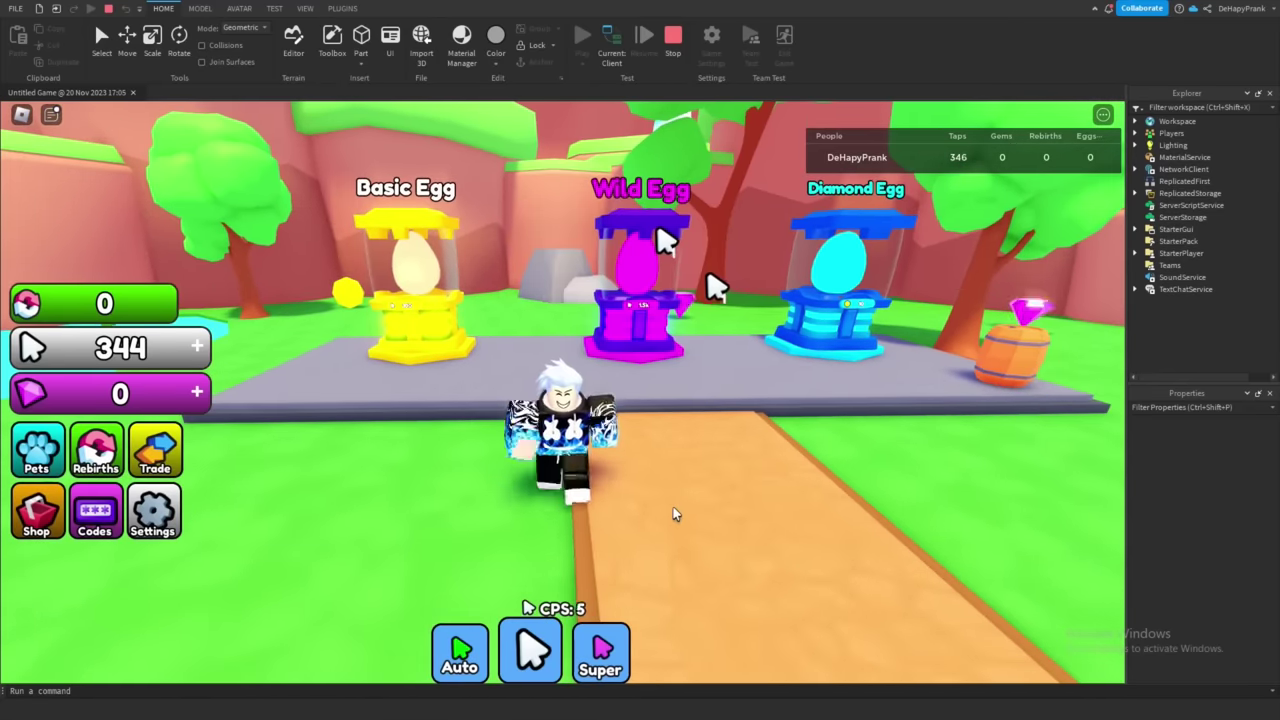
- Walk to the Diamond Egg and confirm its test purchase to hatch it
{"action": "left_click", "coordinate": [675, 514]}
{"action": "left_click", "coordinate": [677, 513]}
{"action": "key", "text": "w"}
{"action": "left_click", "coordinate": [683, 512]}
{"action": "left_click", "coordinate": [668, 513]}
{"action": "left_click", "coordinate": [668, 513]}
{"action": "key", "text": "d"}
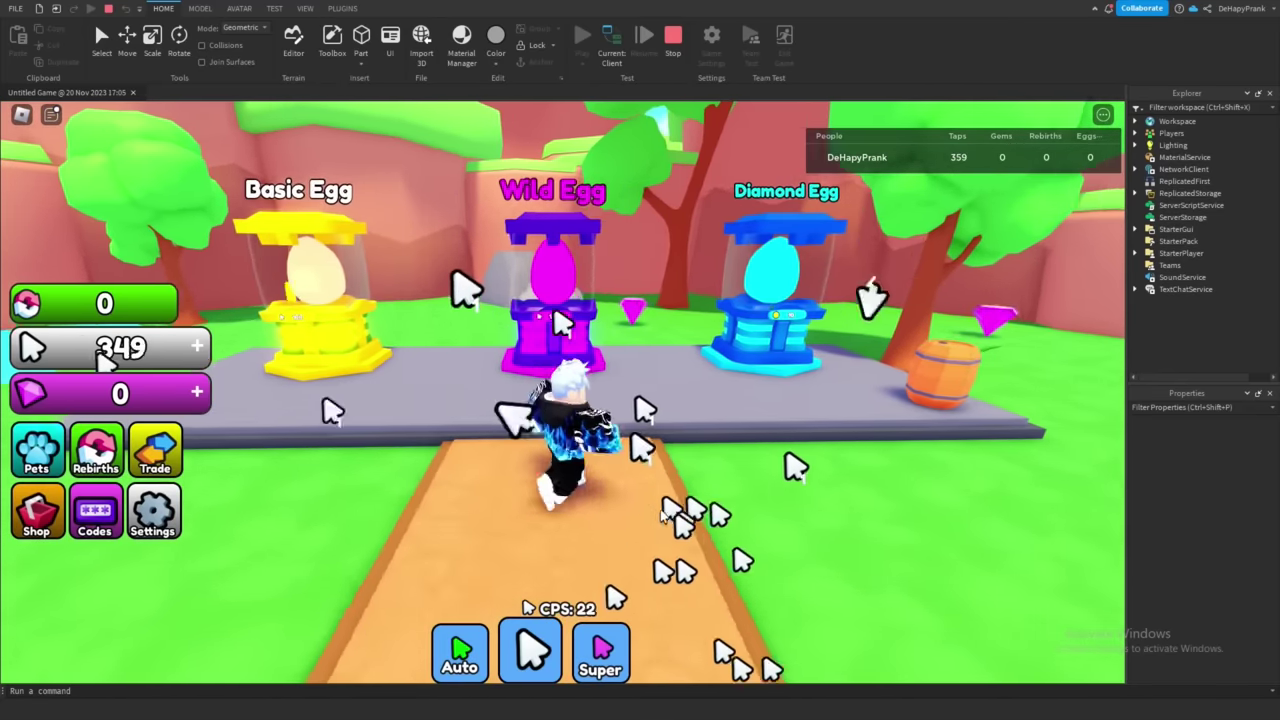
{"action": "key", "text": "e"}
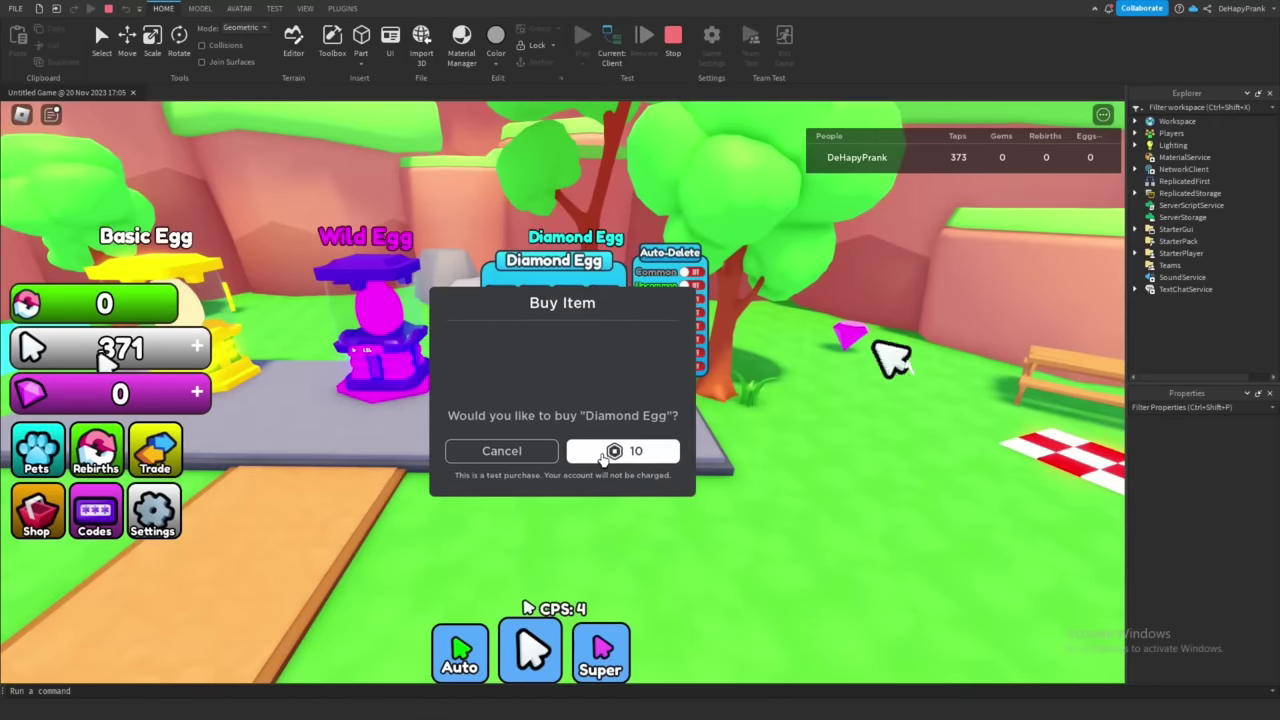
{"action": "left_click", "coordinate": [623, 452]}
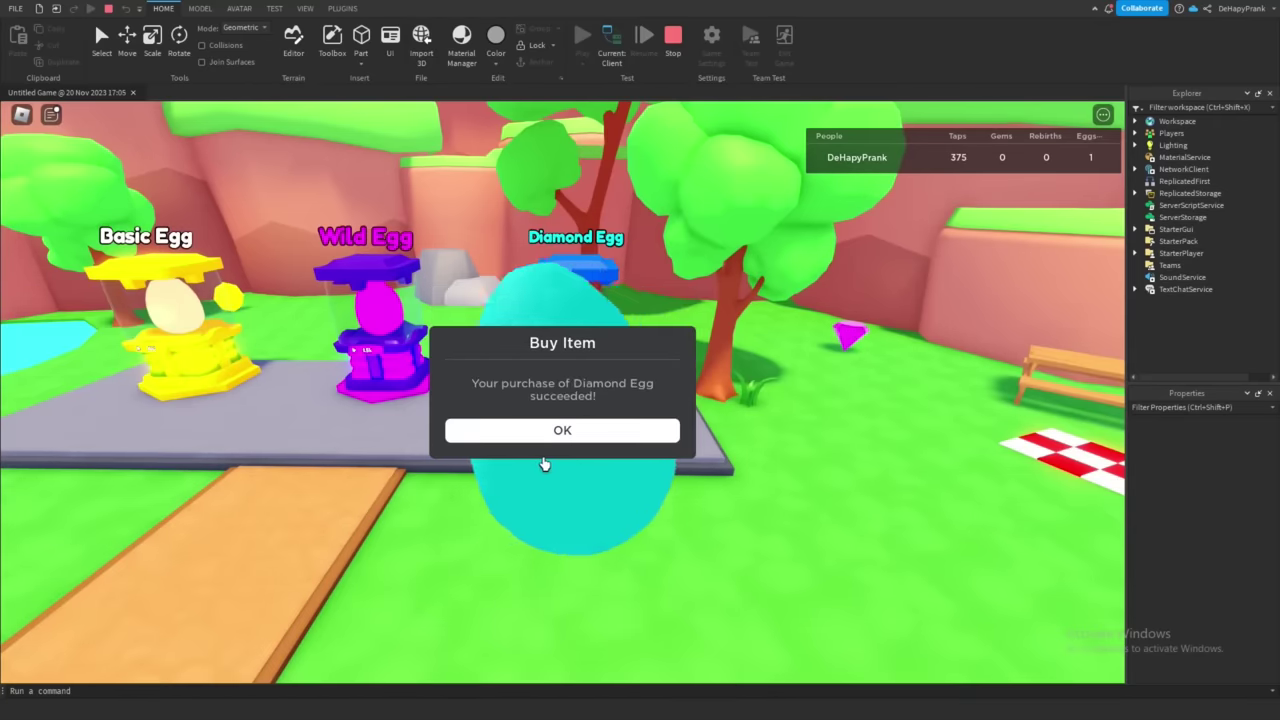
{"action": "key", "text": "s"}
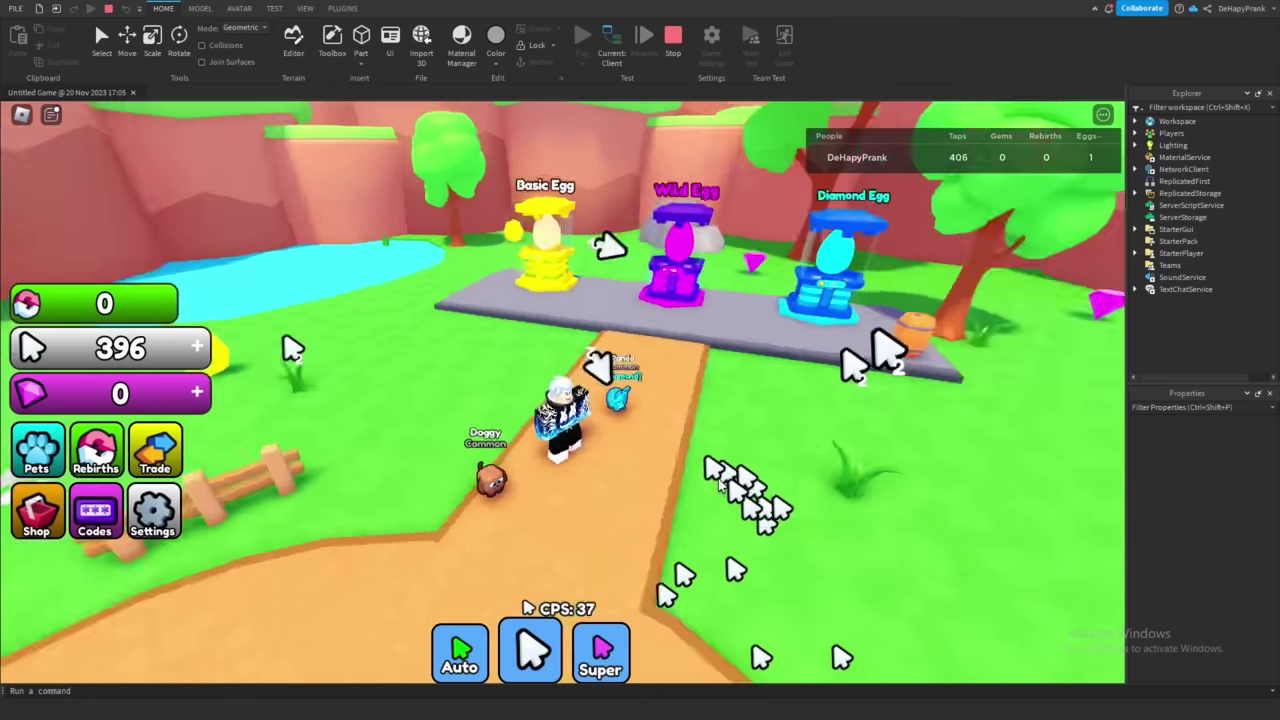
- Tap several more times to earn additional taps
{"action": "left_click", "coordinate": [735, 472]}
{"action": "left_click", "coordinate": [731, 471]}
{"action": "left_click", "coordinate": [731, 471]}
{"action": "left_click", "coordinate": [748, 478]}
- Unlock Ice World with taps, walk toward the Winter Egg, and open the Rebirths panel
{"action": "left_click", "coordinate": [765, 487]}
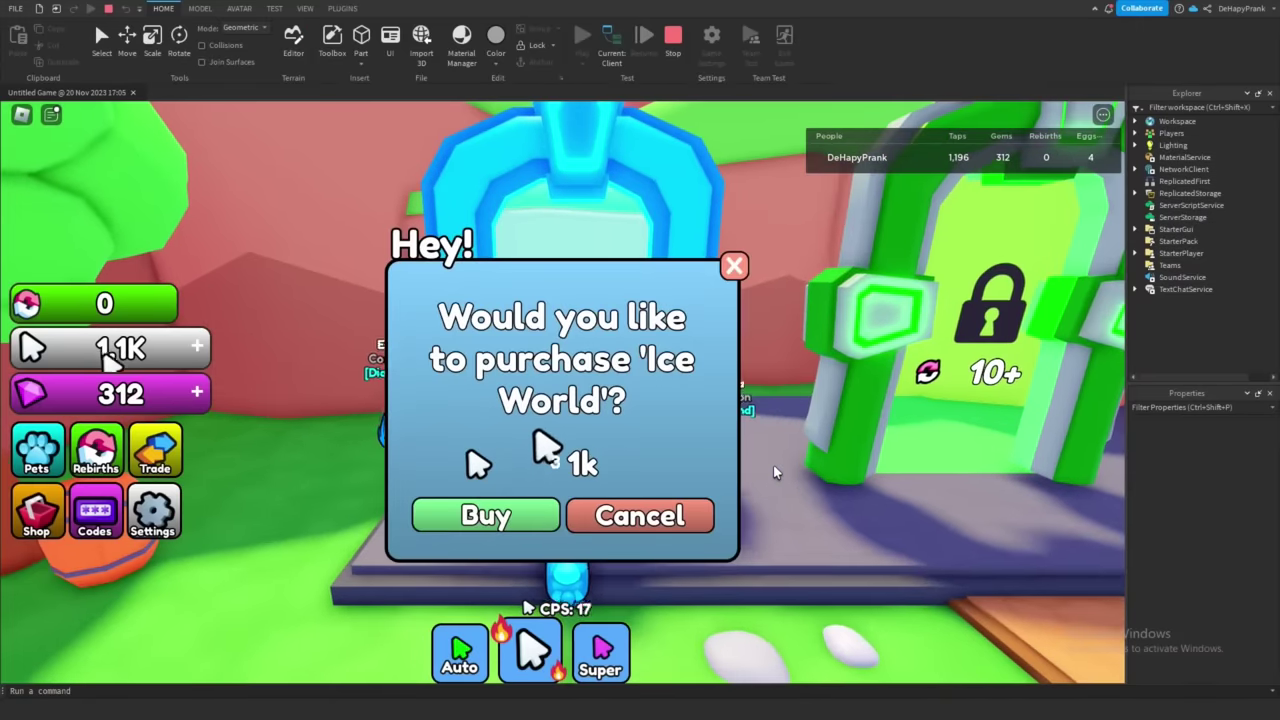
{"action": "left_click", "coordinate": [480, 517]}
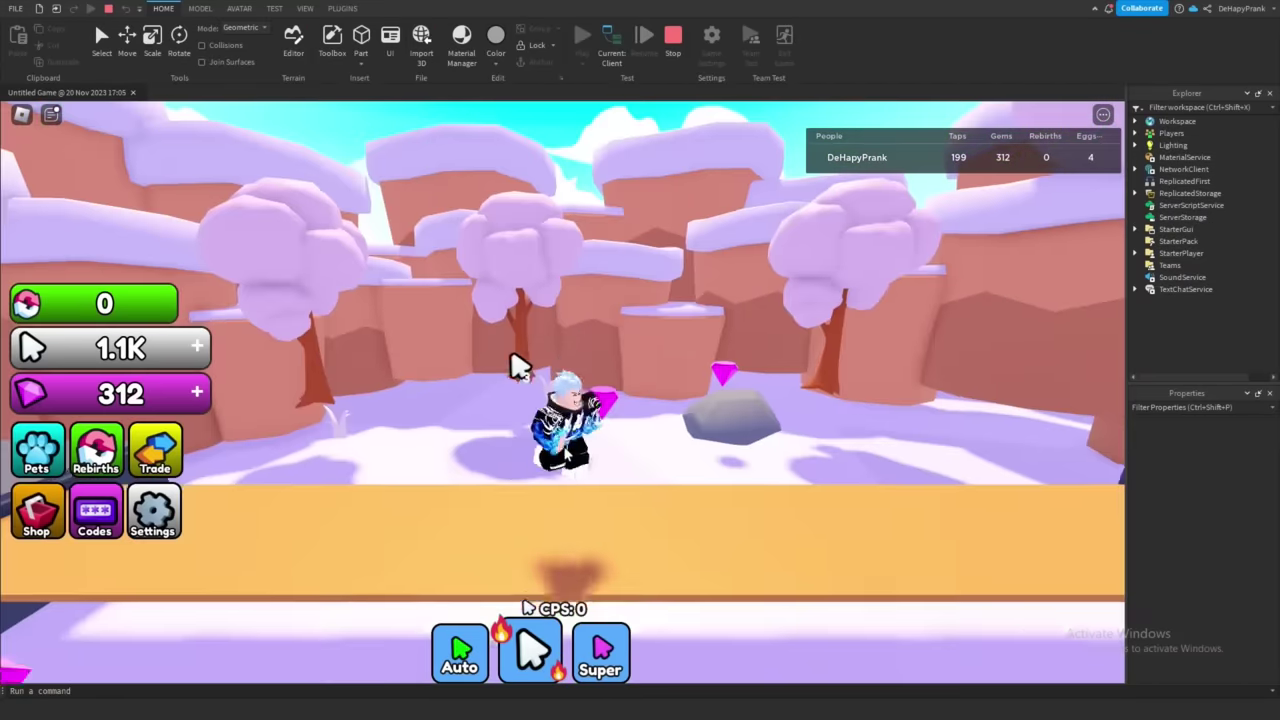
{"action": "key", "text": "a"}
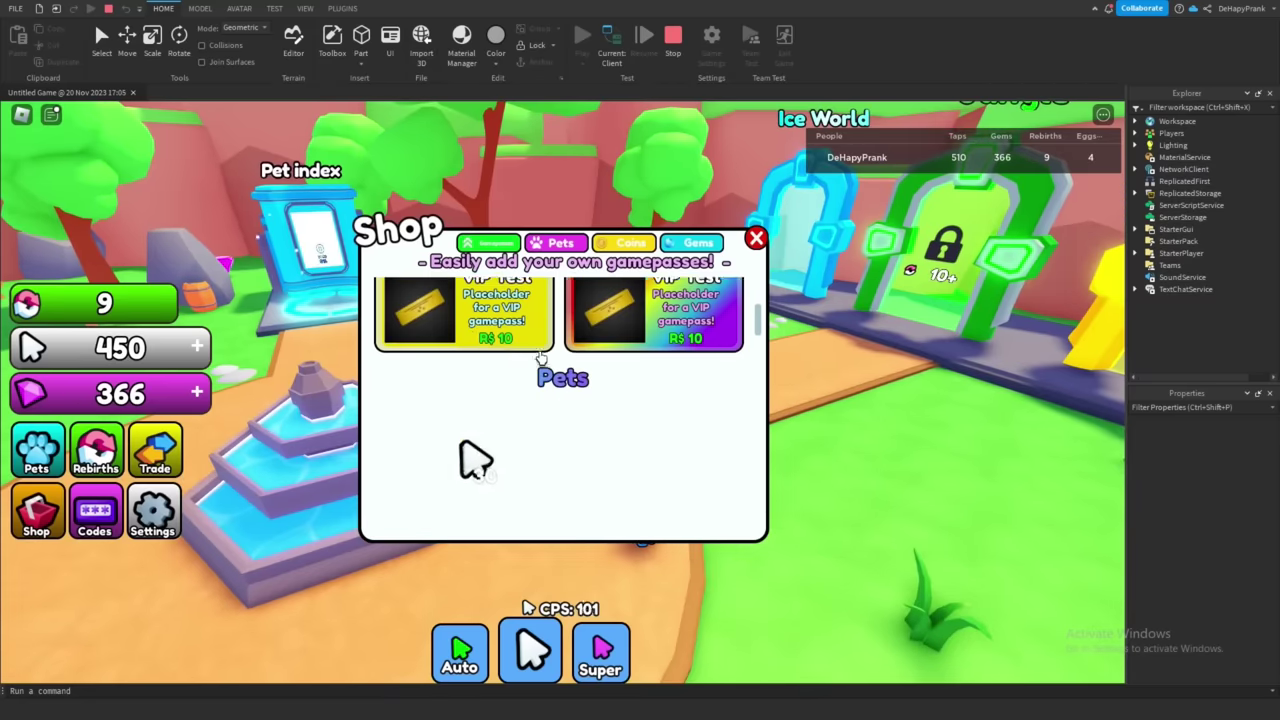
{"action": "scroll", "coordinate": [540, 358], "scroll_direction": "up", "scroll_amount": 3}
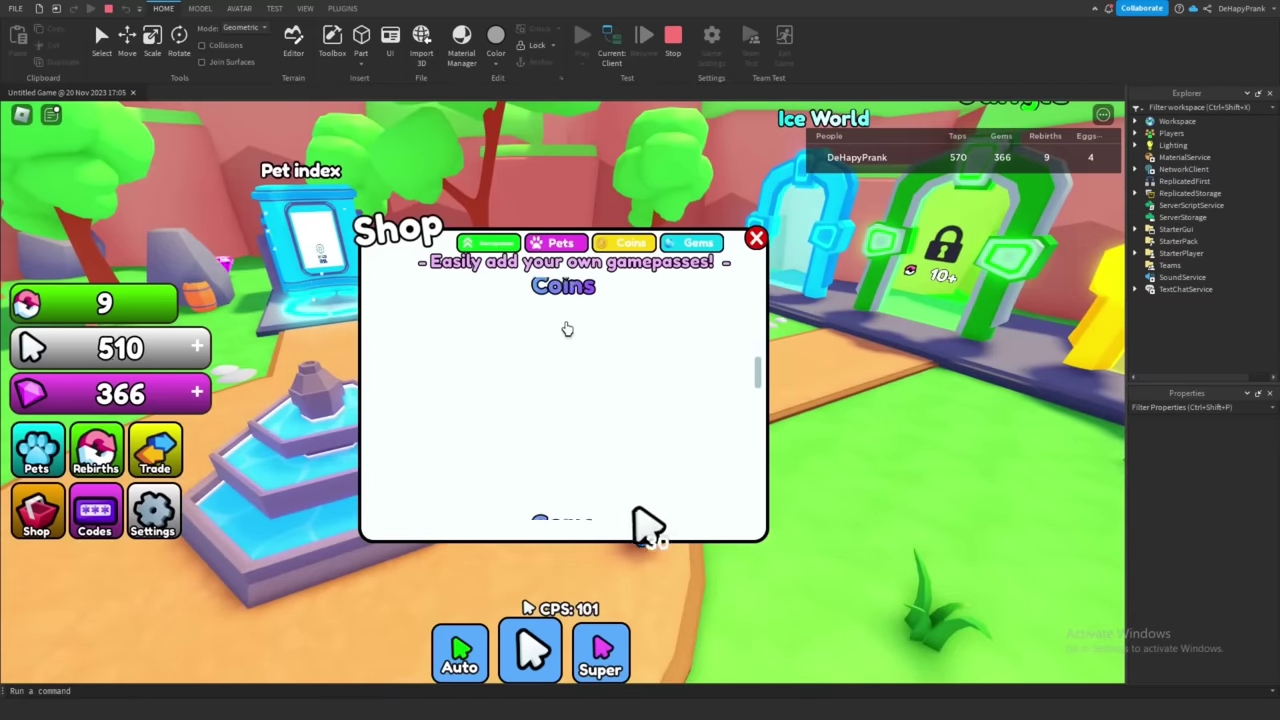
{"action": "scroll", "coordinate": [567, 336], "scroll_direction": "down", "scroll_amount": 3}
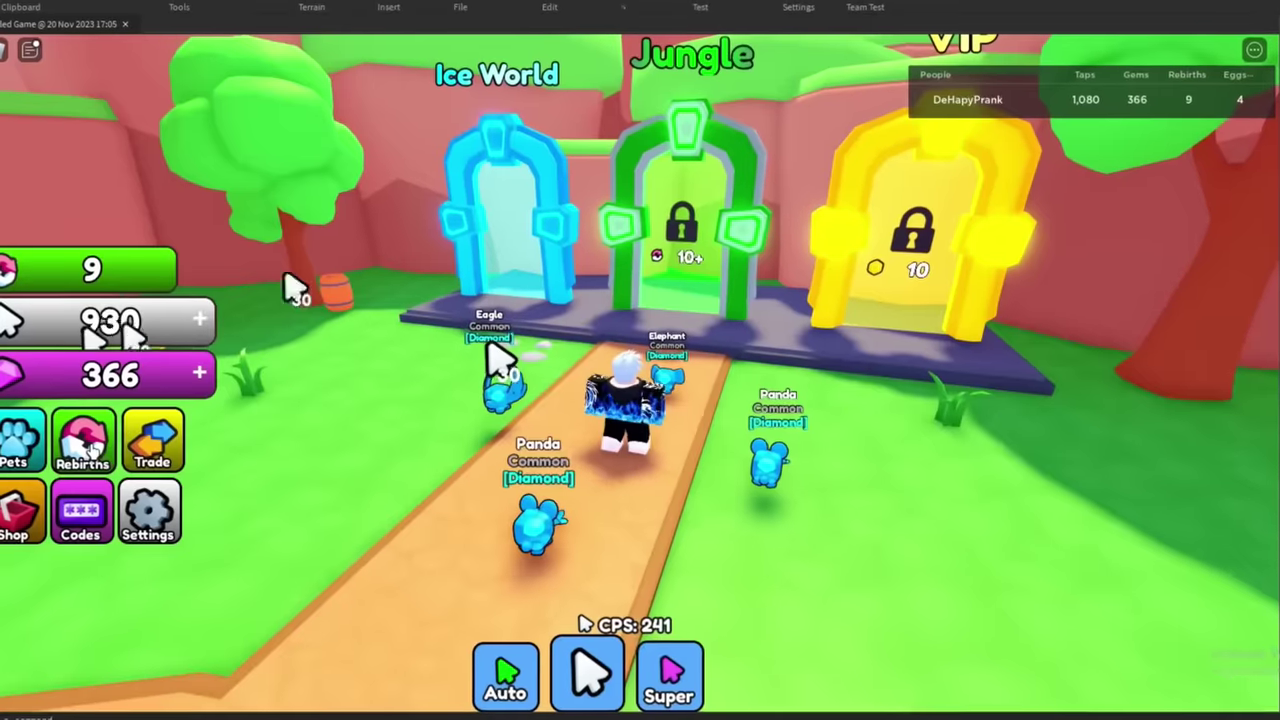
{"action": "left_click", "coordinate": [85, 440]}
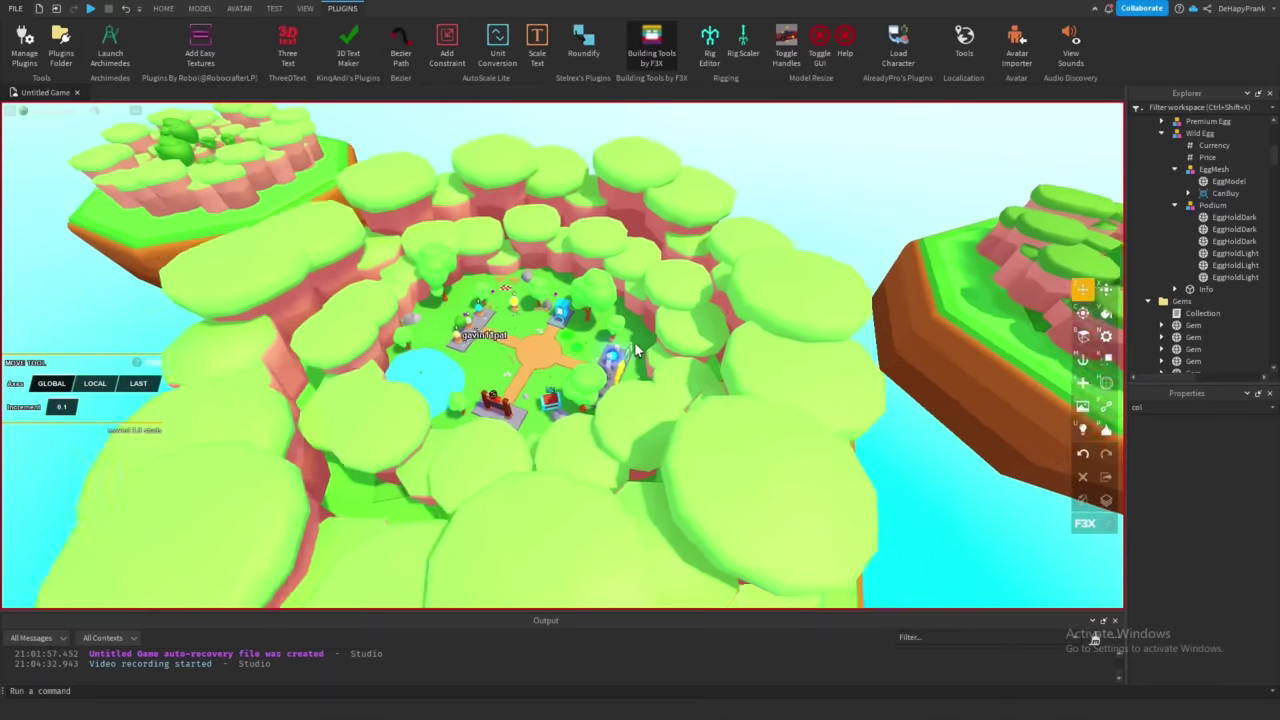
- Move the white part onto the edge of the hub's central path circle
{"action": "right_click_drag", "start_coordinate": [555, 327], "coordinate": [556, 327]}
{"action": "scroll", "coordinate": [556, 327], "scroll_direction": "up", "scroll_amount": 5}
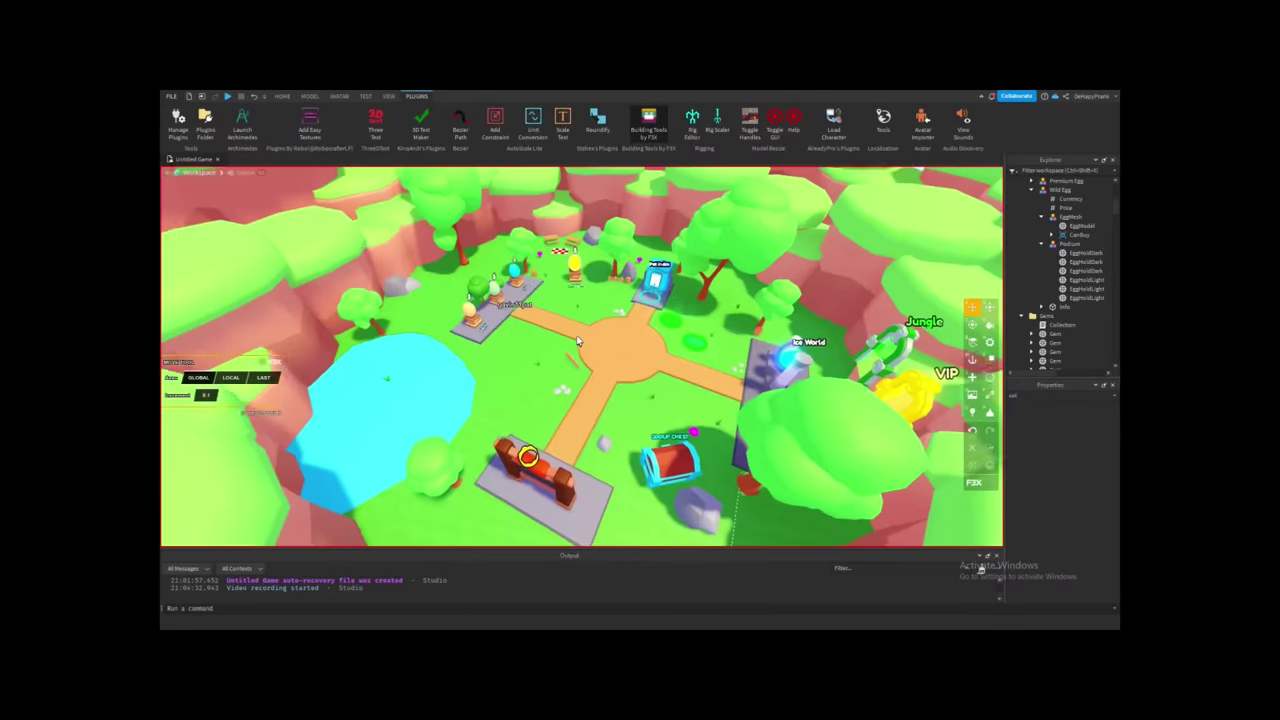
{"action": "scroll", "coordinate": [577, 341], "scroll_direction": "up", "scroll_amount": 5}
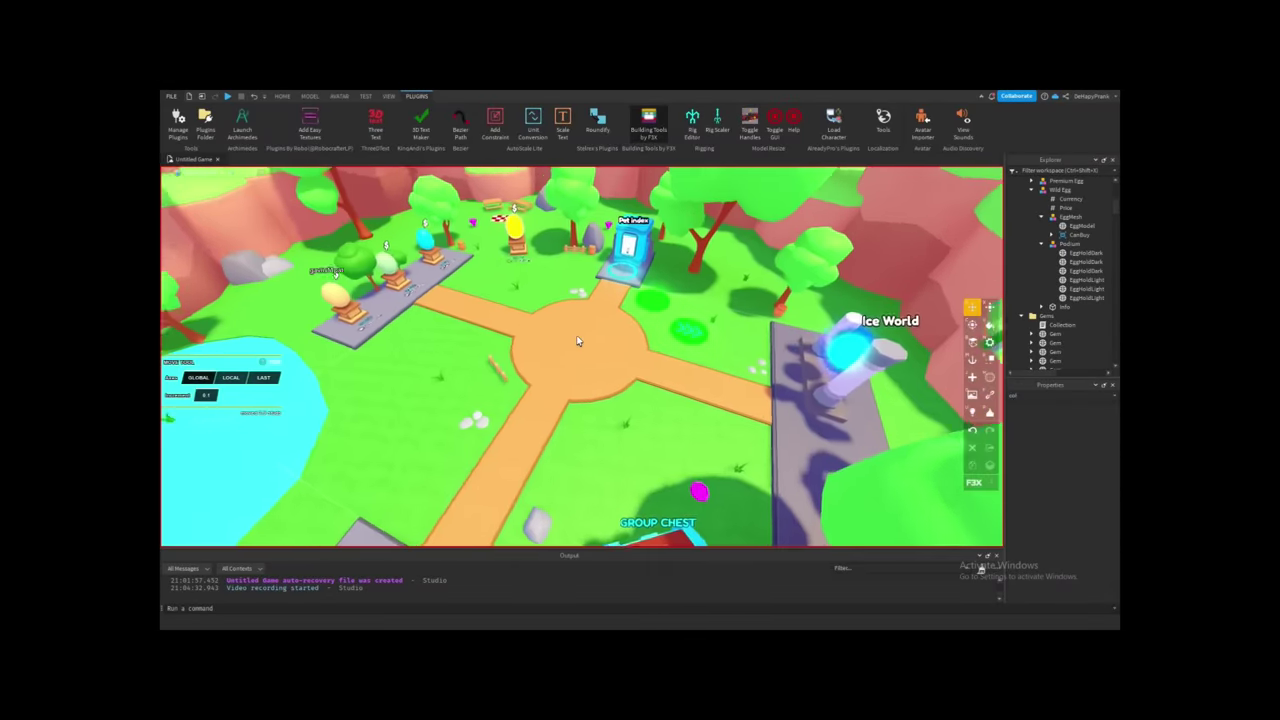
{"action": "right_click_drag", "start_coordinate": [577, 341], "coordinate": [538, 330]}
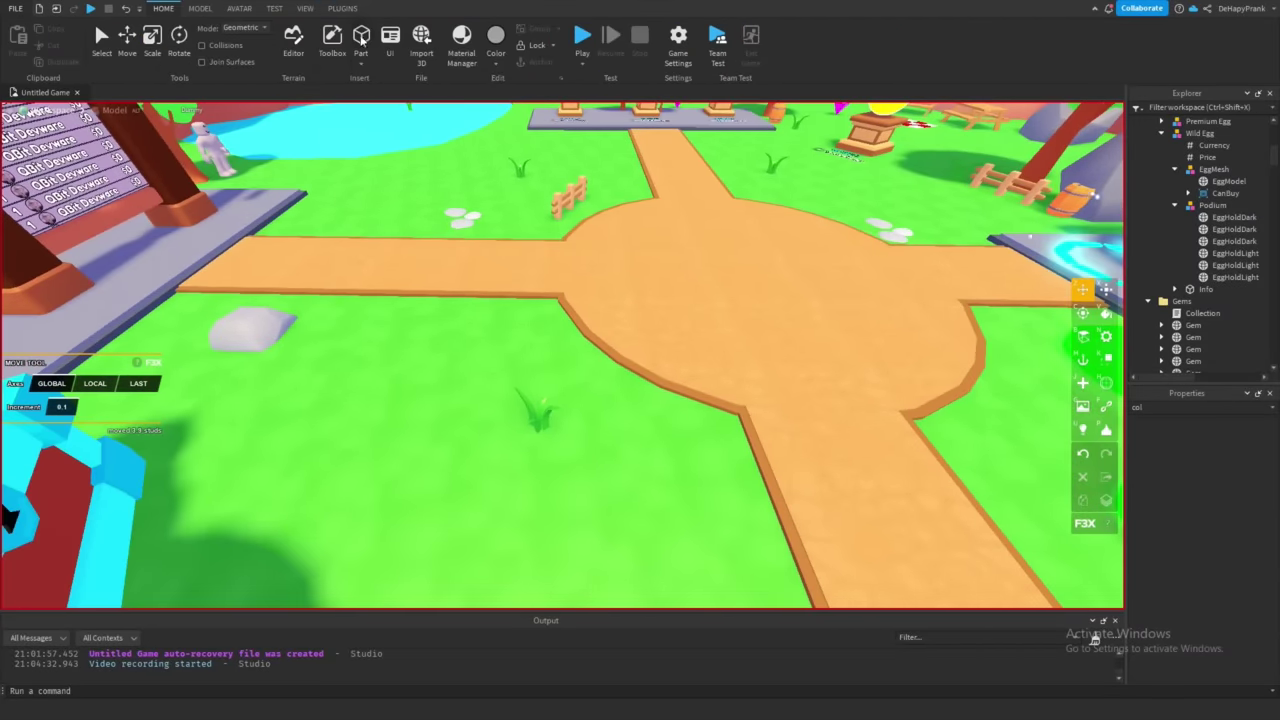
{"action": "left_click_drag", "start_coordinate": [590, 353], "coordinate": [602, 295]}
{"action": "key", "text": "f"}
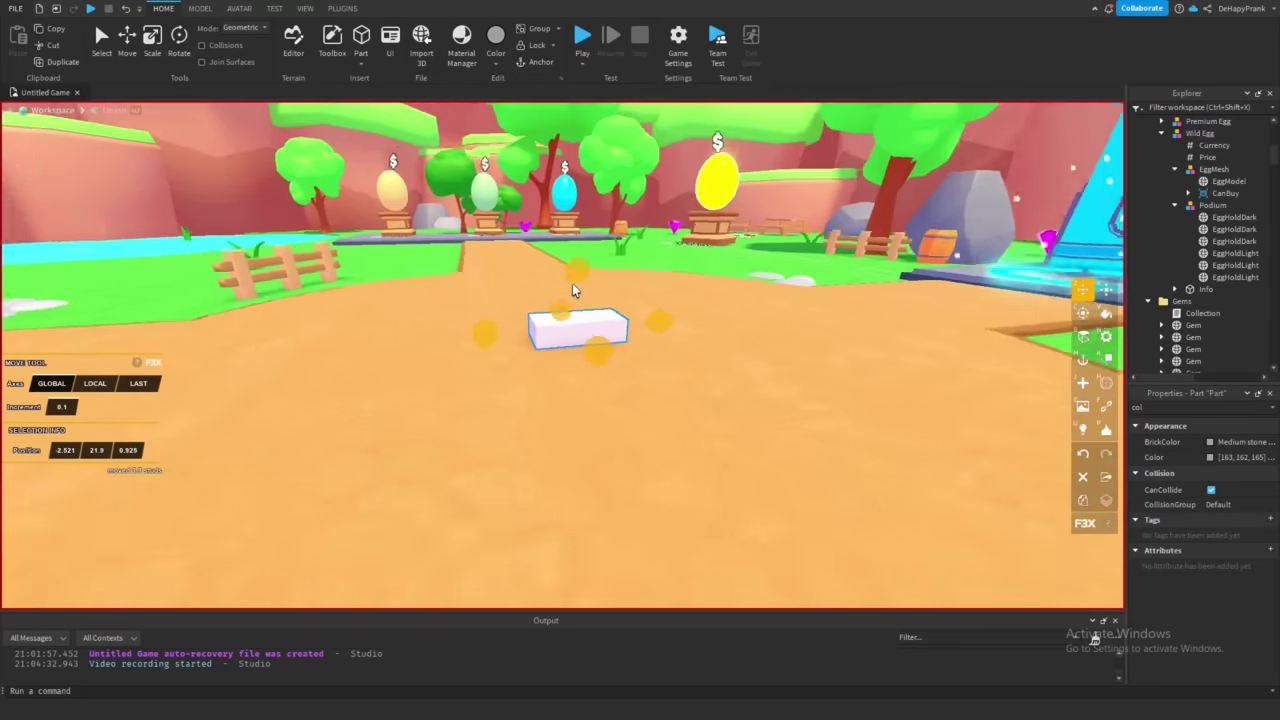
{"action": "scroll", "coordinate": [497, 270], "scroll_direction": "down", "scroll_amount": 10}
{"action": "right_click_drag", "start_coordinate": [497, 270], "coordinate": [600, 424]}
{"action": "left_click_drag", "start_coordinate": [600, 424], "coordinate": [614, 419]}
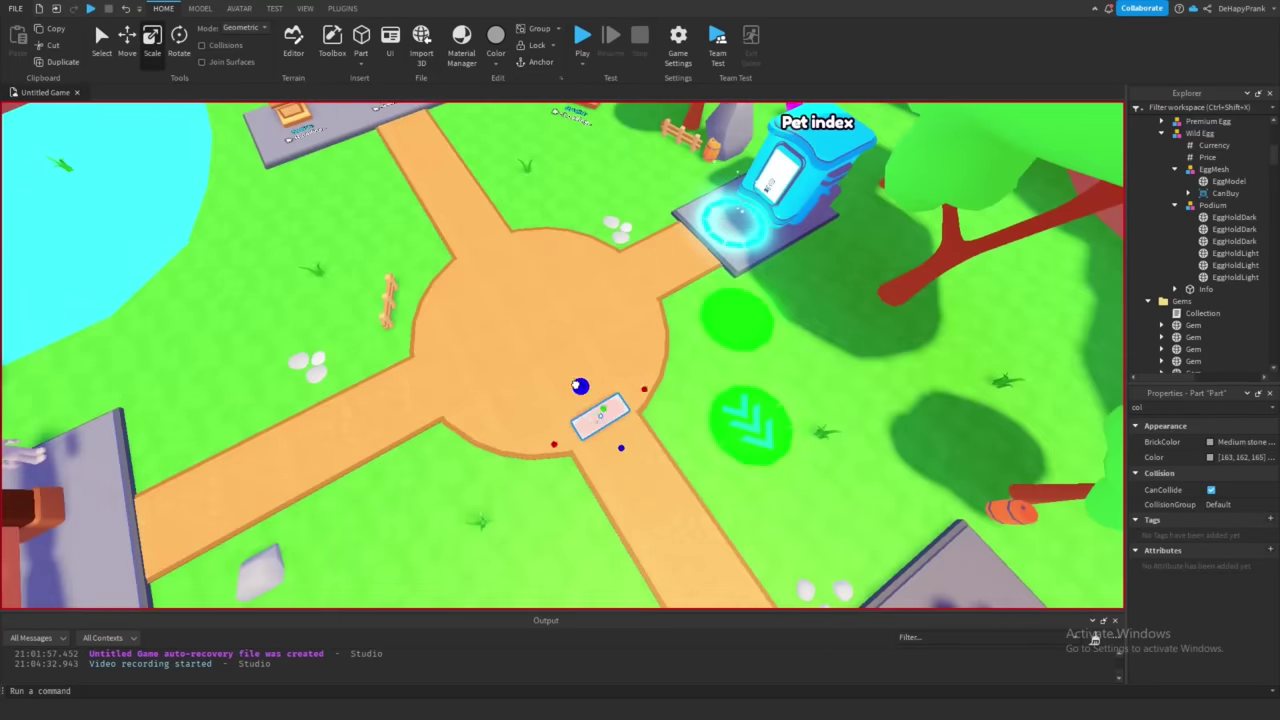
{"action": "right_click_drag", "start_coordinate": [557, 365], "coordinate": [660, 380]}
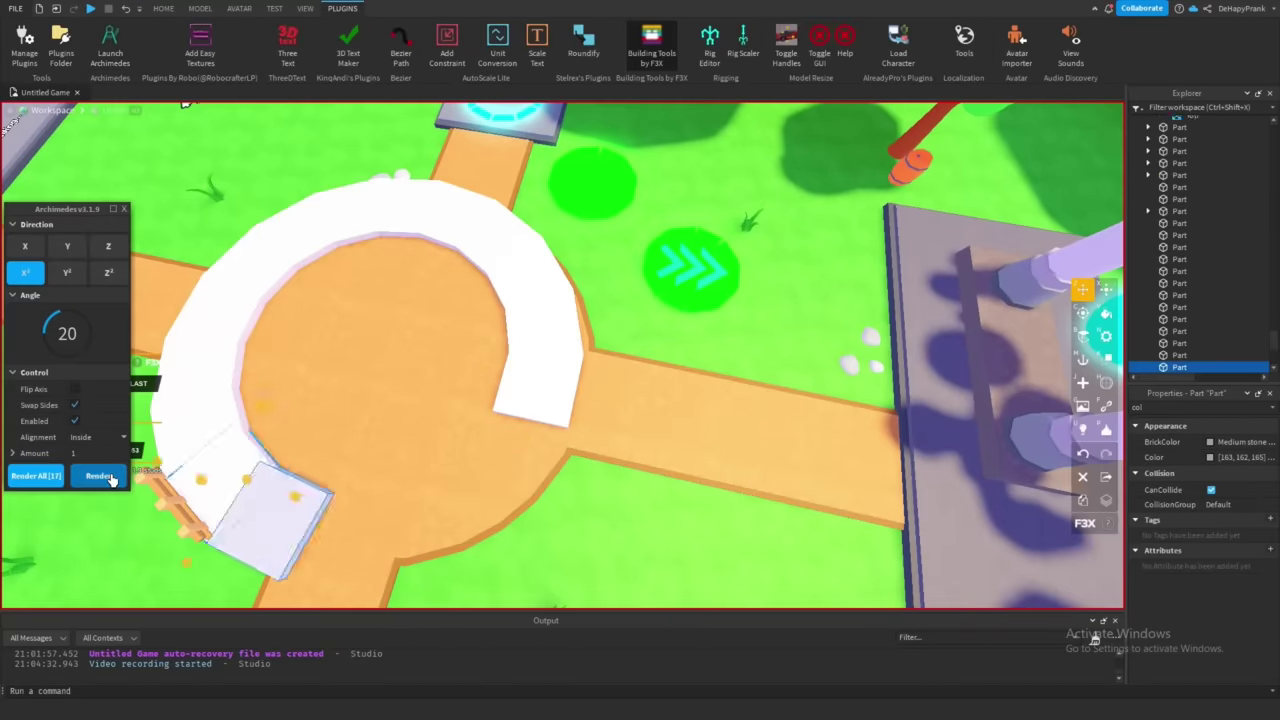
- Generate rotated copies of the part into a ring around the path with Archimedes
{"action": "left_click", "coordinate": [99, 476]}
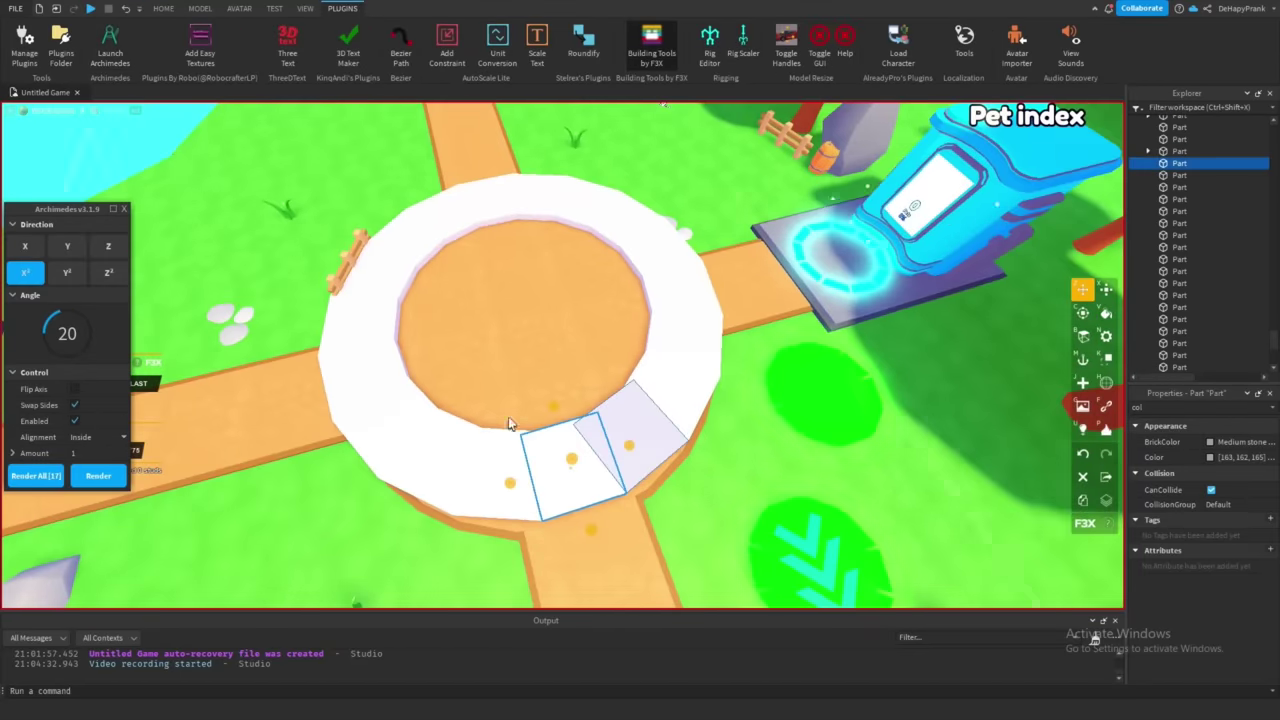
{"action": "left_click", "coordinate": [124, 209]}
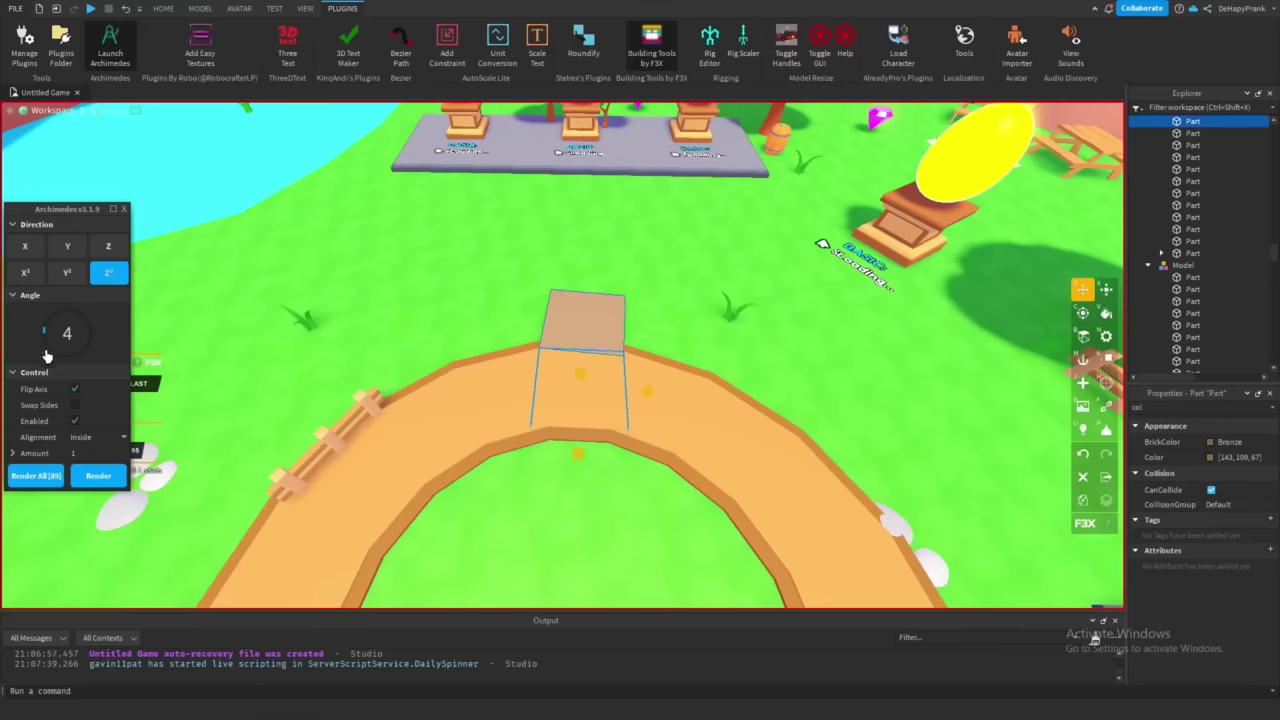
{"action": "left_click", "coordinate": [99, 476]}
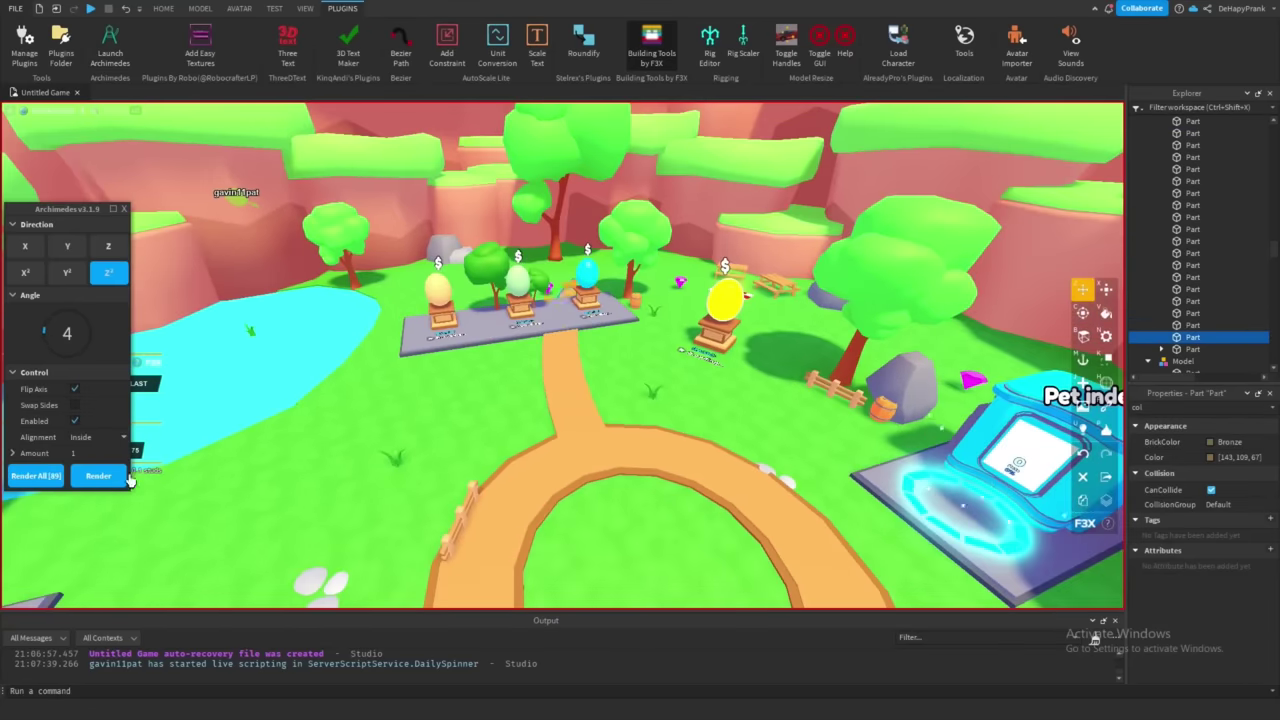
{"action": "scroll", "coordinate": [538, 298], "scroll_direction": "up", "scroll_amount": 10}
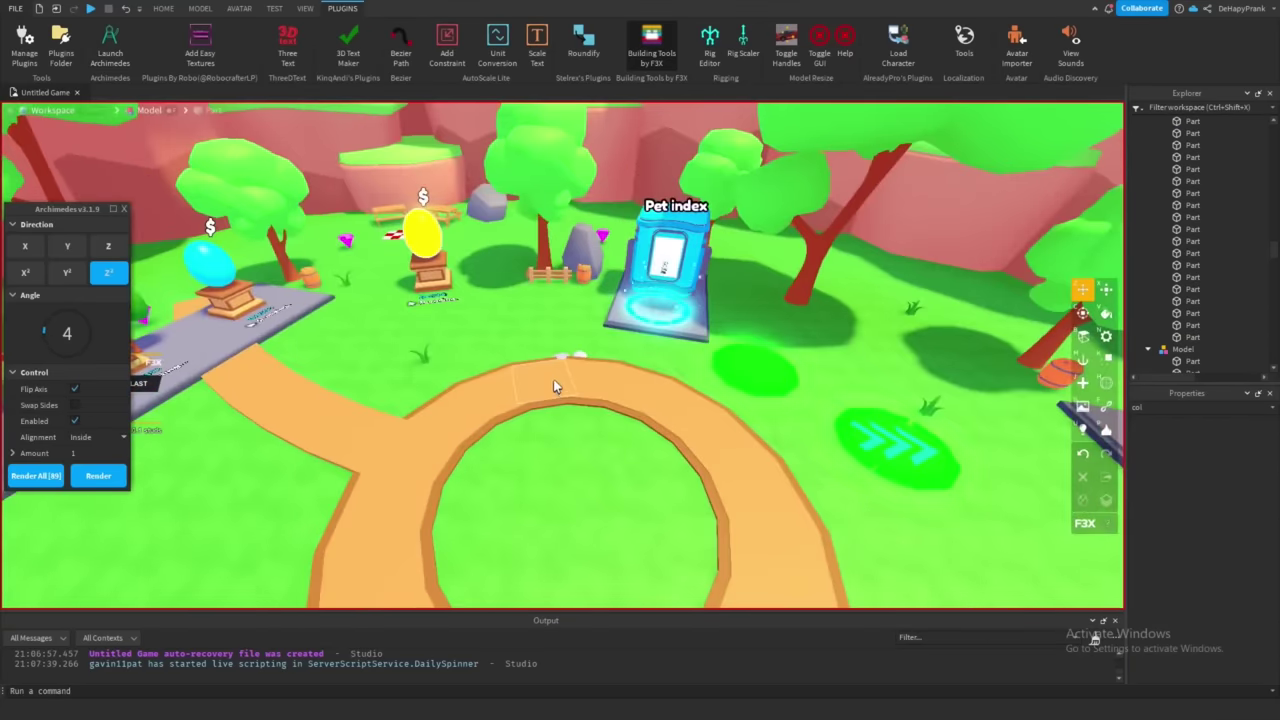
- Select the orange border ring and resize its strips to 9.92×1×0.06
{"action": "left_click", "coordinate": [553, 379]}
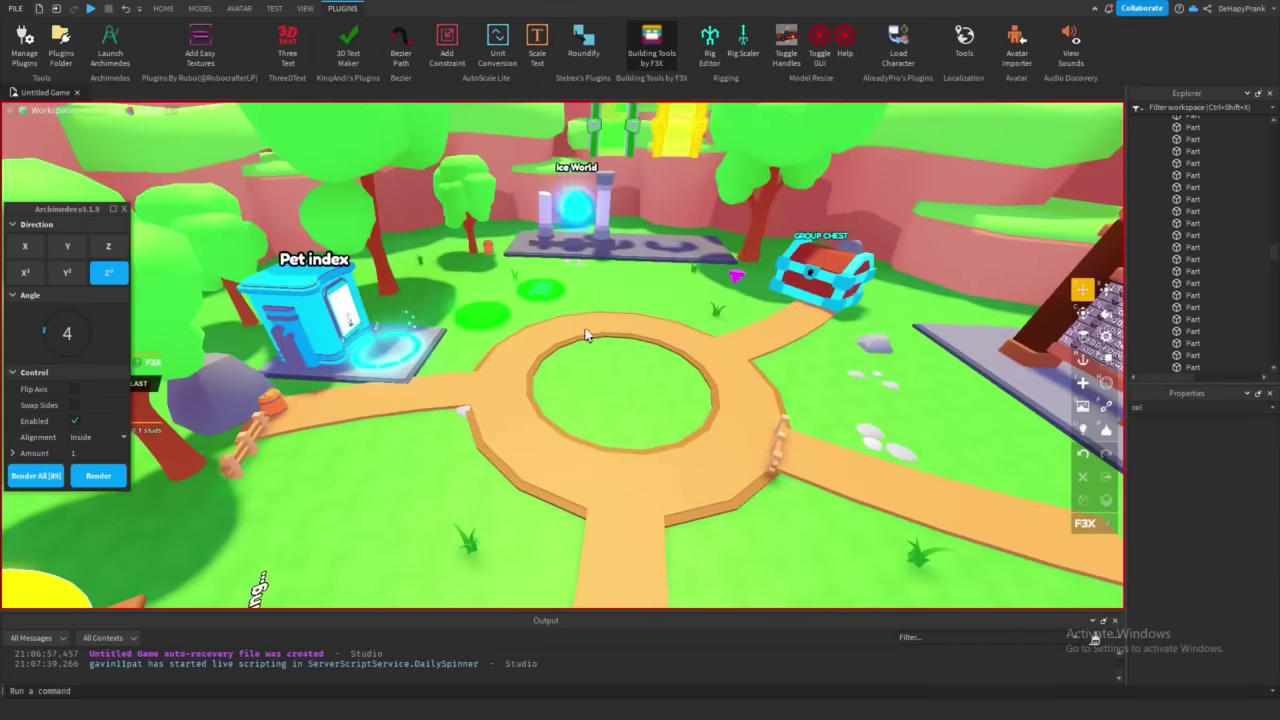
{"action": "left_click", "coordinate": [325, 347]}
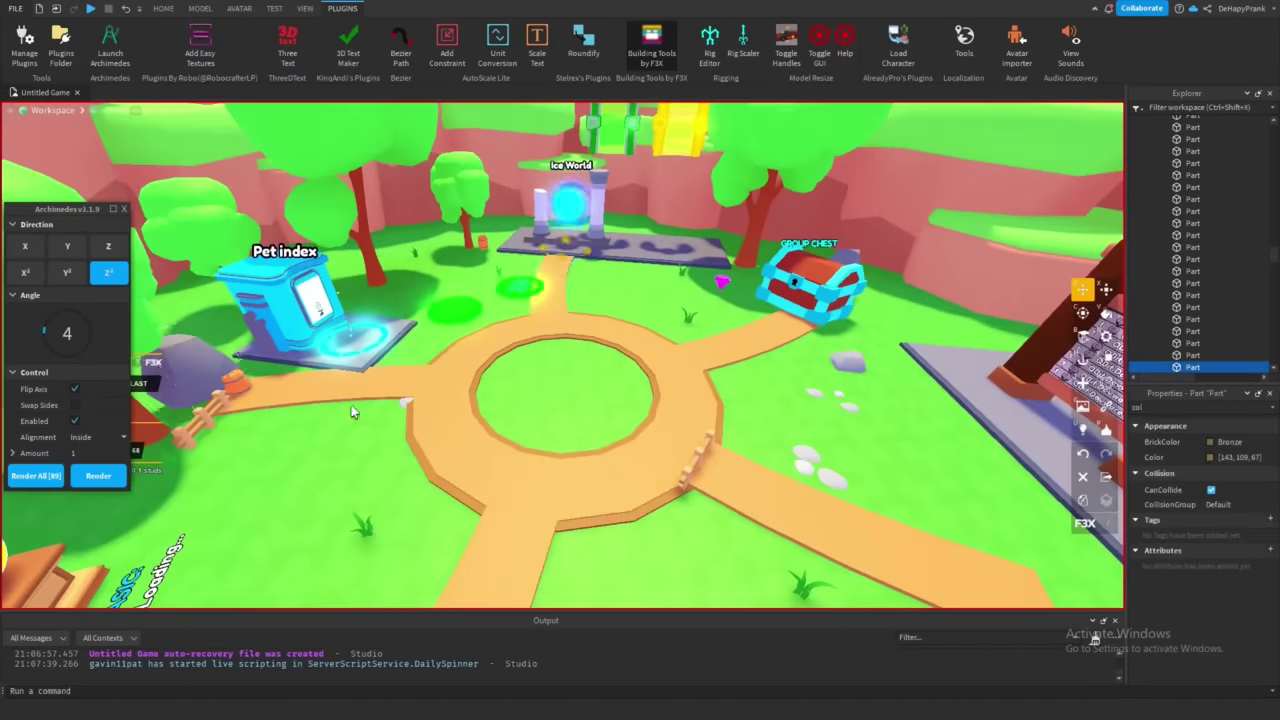
{"action": "scroll", "coordinate": [372, 394], "scroll_direction": "up", "scroll_amount": 5}
{"action": "left_click", "coordinate": [478, 297]}
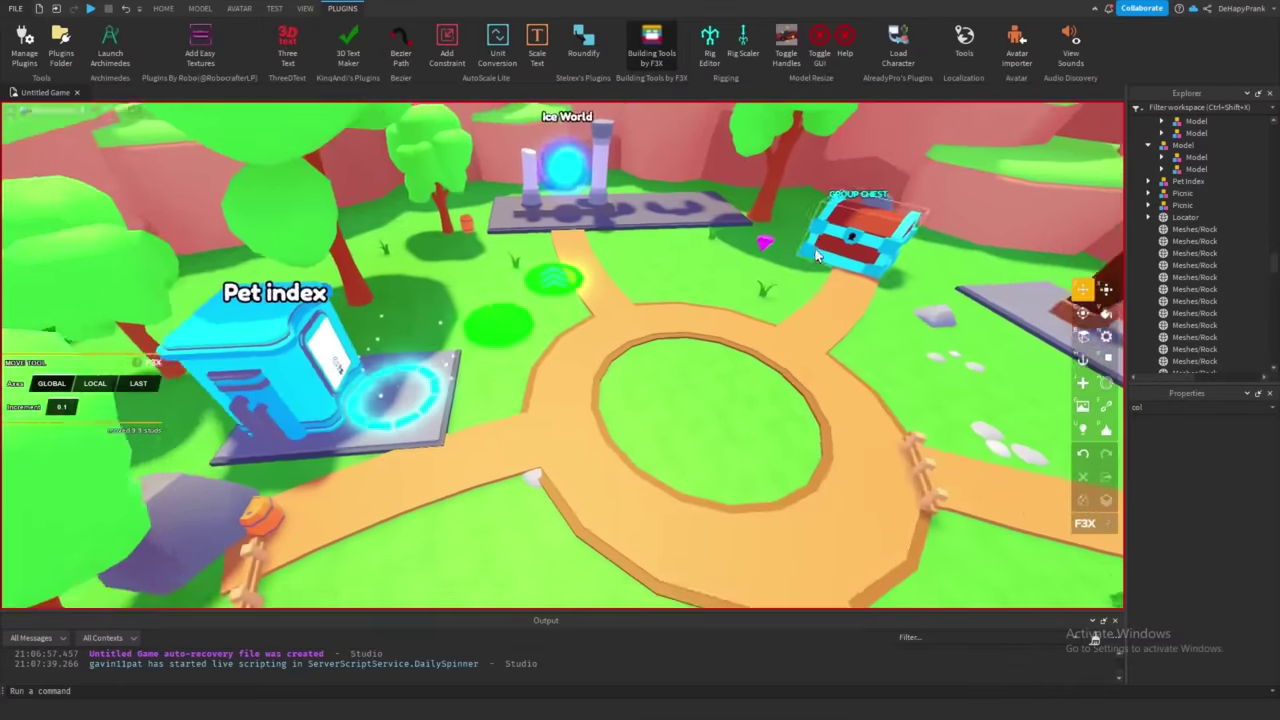
{"action": "scroll", "coordinate": [786, 354], "scroll_direction": "up", "scroll_amount": 3}
{"action": "left_click", "coordinate": [752, 370]}
{"action": "right_click_drag", "start_coordinate": [771, 336], "coordinate": [771, 335]}
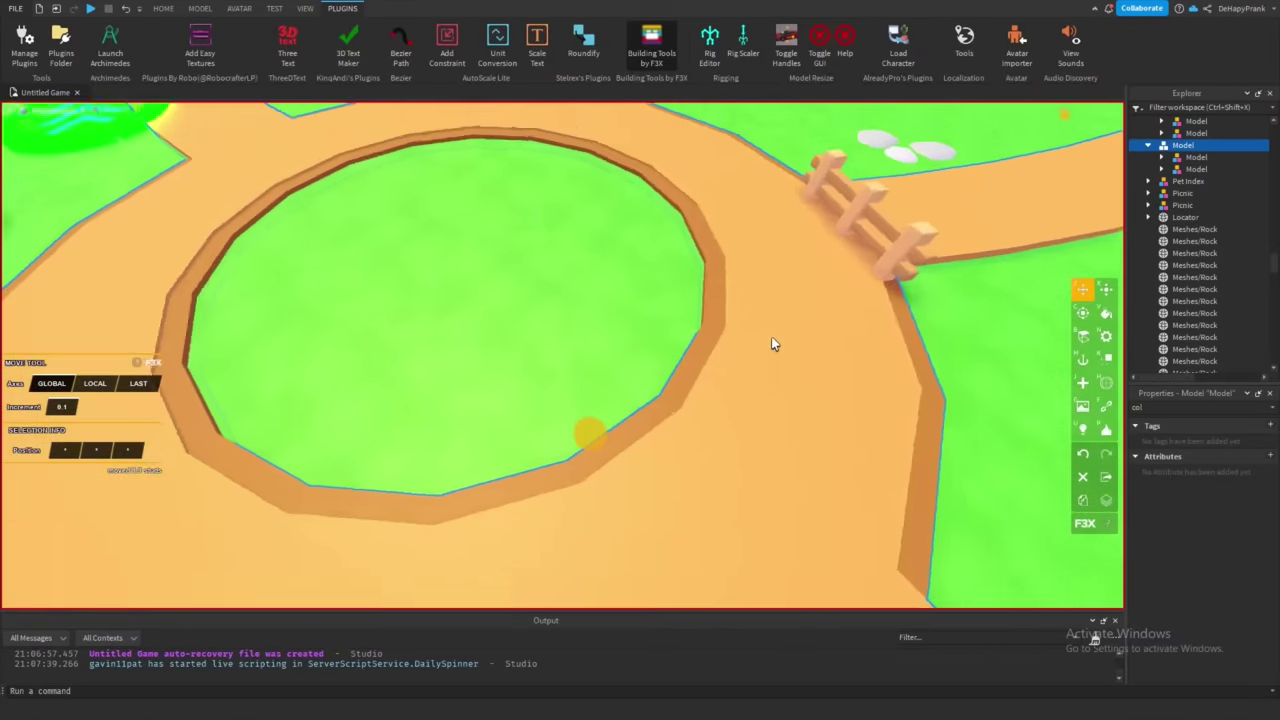
{"action": "scroll", "coordinate": [790, 300], "scroll_direction": "down", "scroll_amount": 10}
{"action": "key", "text": "x"}
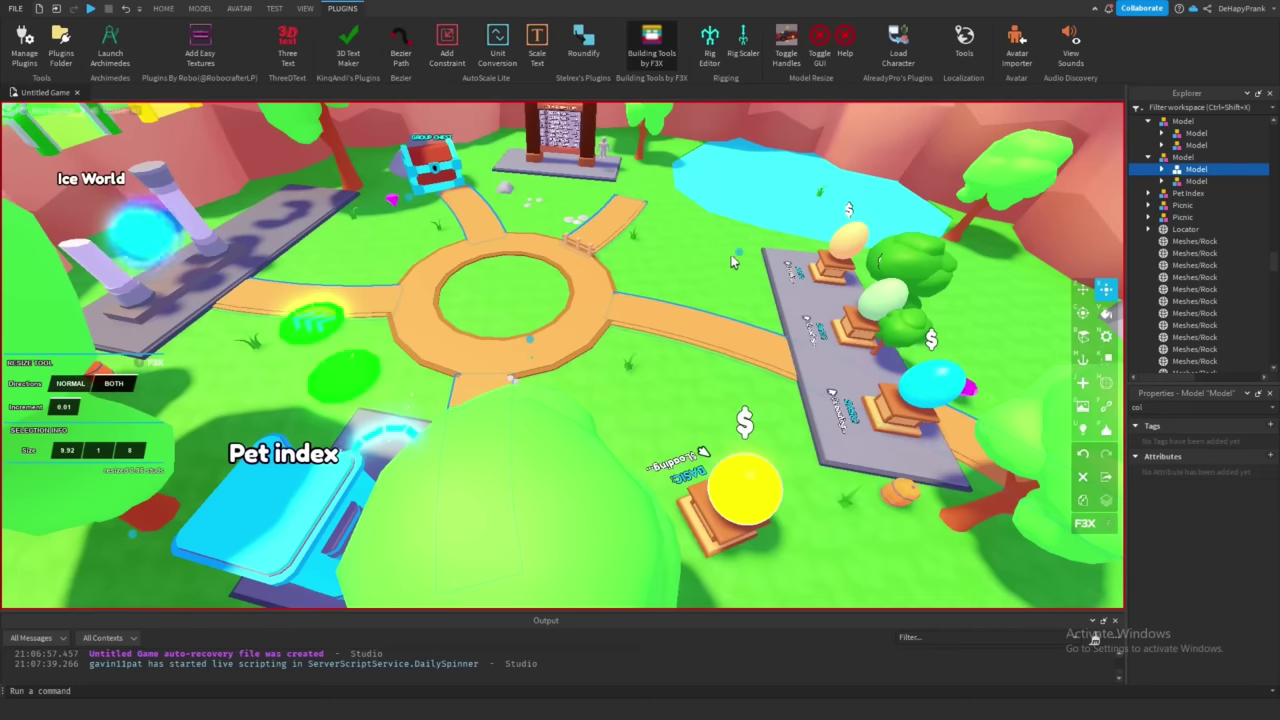
{"action": "scroll", "coordinate": [720, 262], "scroll_direction": "up", "scroll_amount": 5}
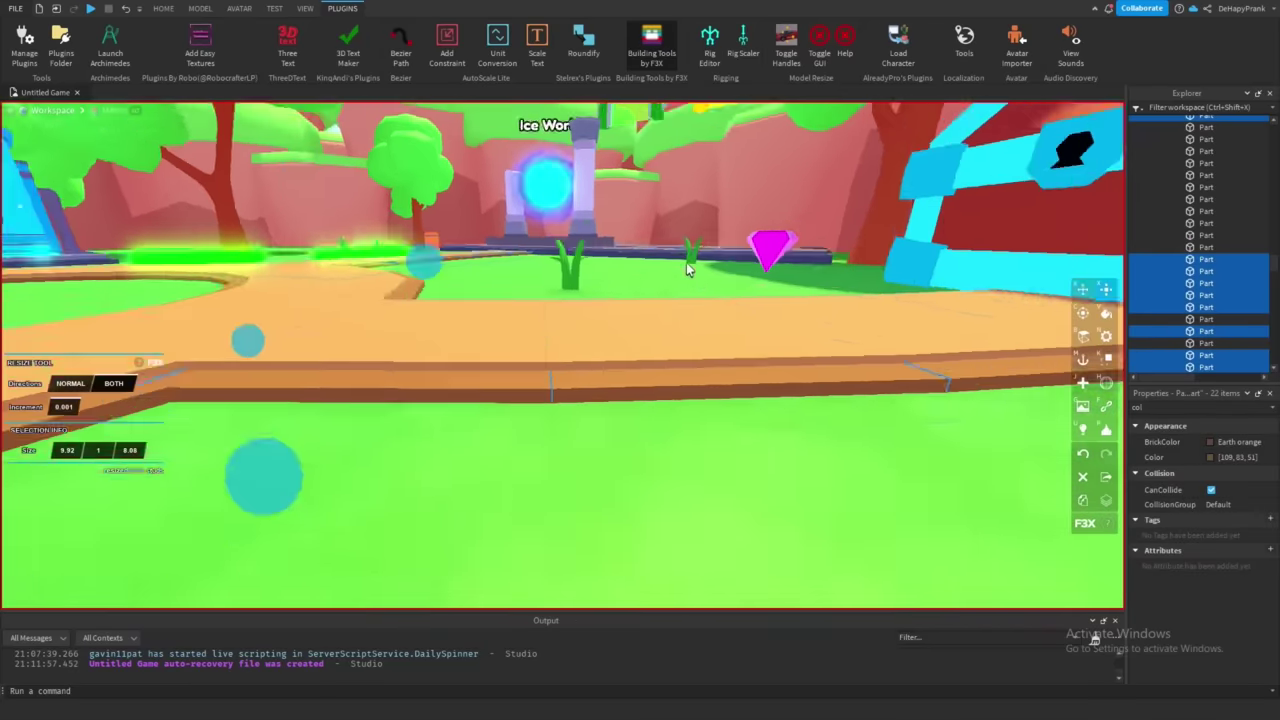
{"action": "scroll", "coordinate": [687, 268], "scroll_direction": "down", "scroll_amount": 5}
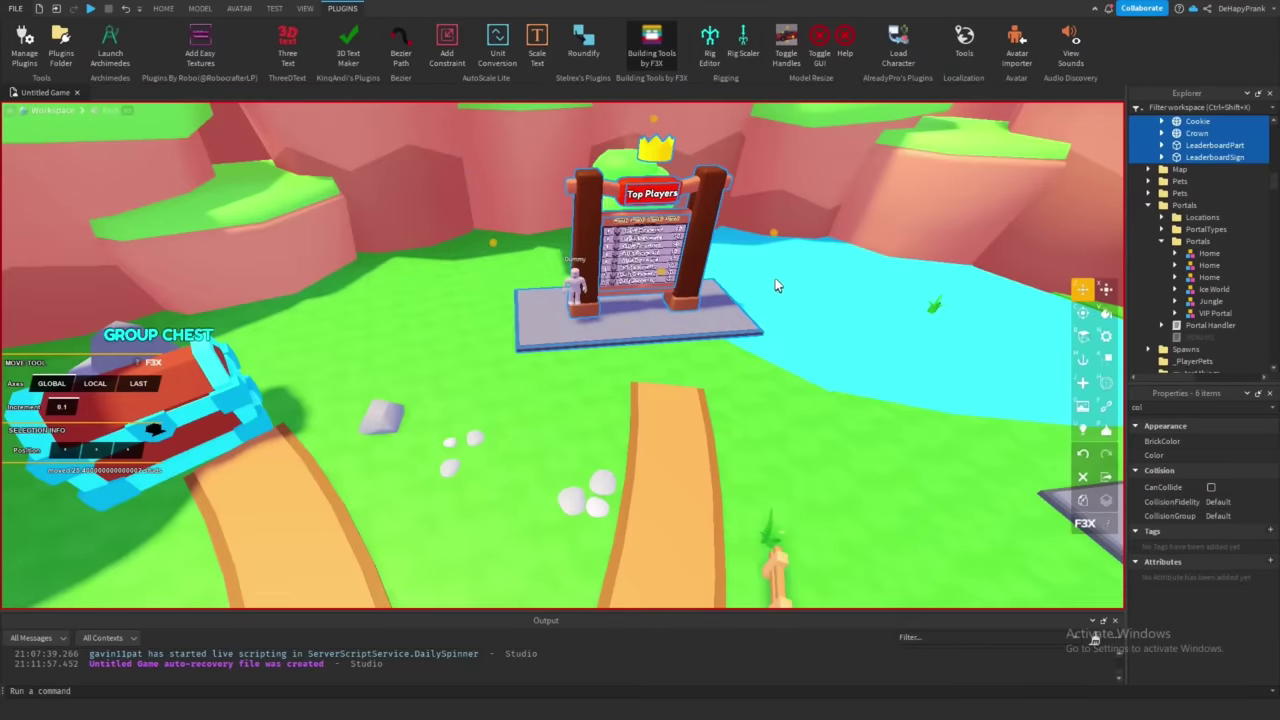
- Make the selected Top Players leaderboard parts collidable with CanCollide
{"action": "left_click", "coordinate": [1211, 487]}
{"action": "right_click_drag", "start_coordinate": [1040, 318], "coordinate": [1040, 318]}
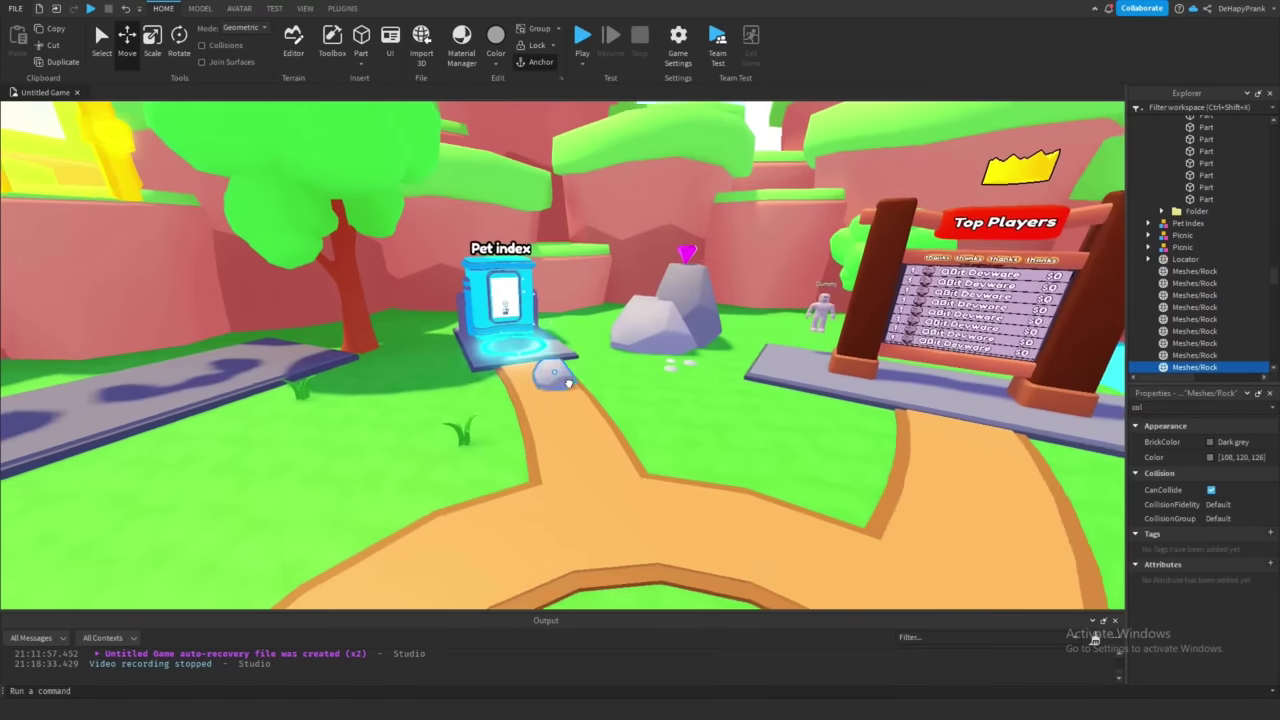
{"action": "scroll", "coordinate": [585, 375], "scroll_direction": "up", "scroll_amount": 5}
{"action": "scroll", "coordinate": [571, 318], "scroll_direction": "down", "scroll_amount": 5}
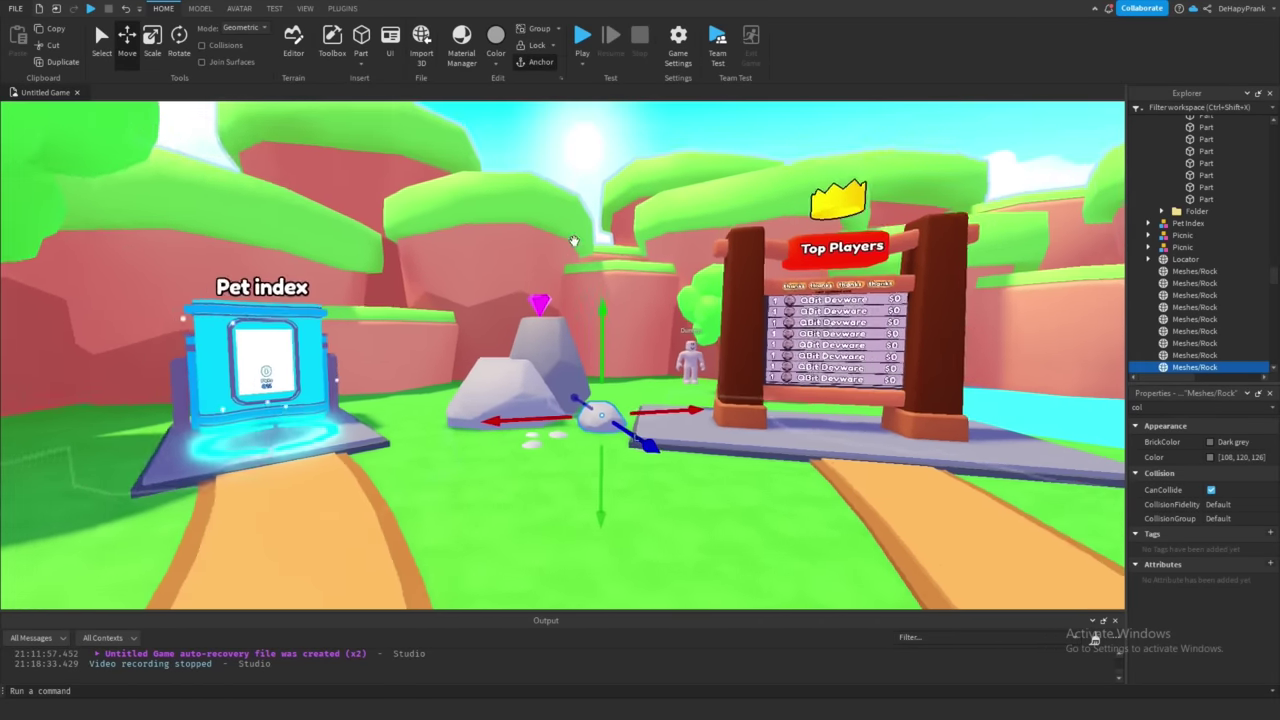
- Inspect the trees near the Pet index and Group Chest around the hub
{"action": "right_click_drag", "start_coordinate": [571, 318], "coordinate": [564, 183]}
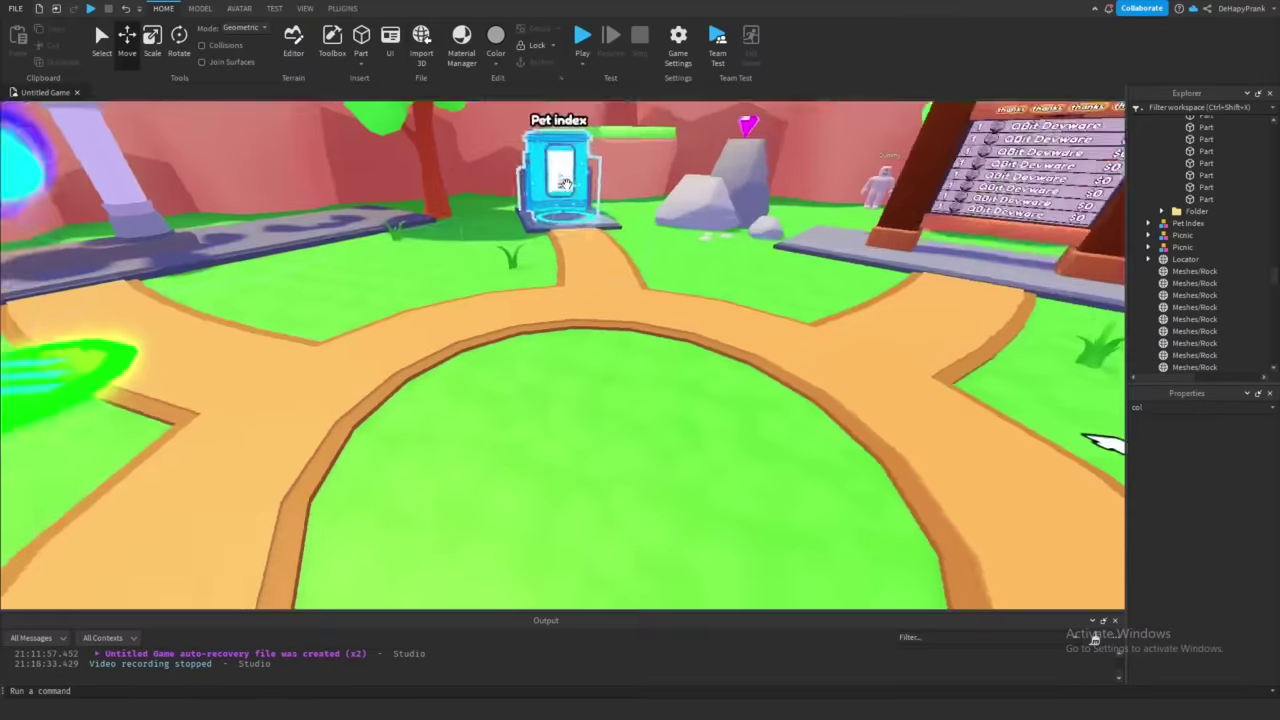
{"action": "scroll", "coordinate": [564, 183], "scroll_direction": "down", "scroll_amount": 10}
{"action": "left_click", "coordinate": [475, 275]}
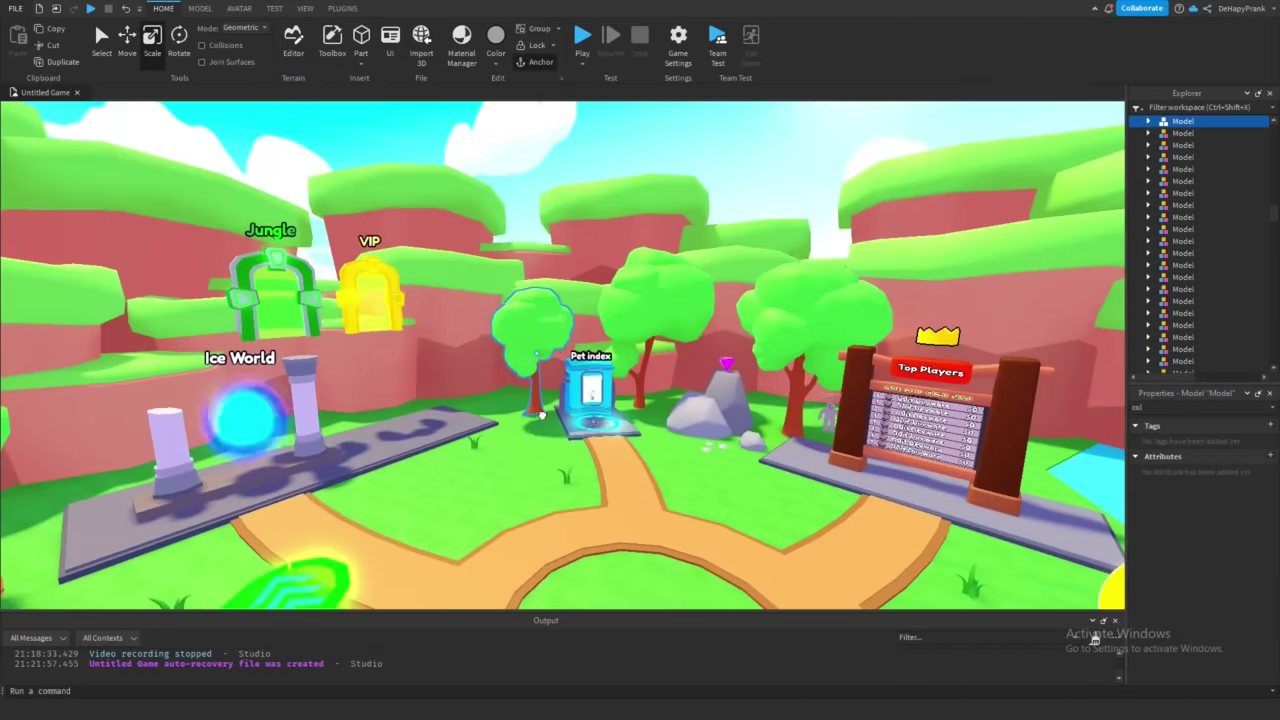
{"action": "scroll", "coordinate": [537, 415], "scroll_direction": "down", "scroll_amount": 5}
{"action": "right_click_drag", "start_coordinate": [537, 415], "coordinate": [562, 320]}
{"action": "left_click", "coordinate": [532, 330]}
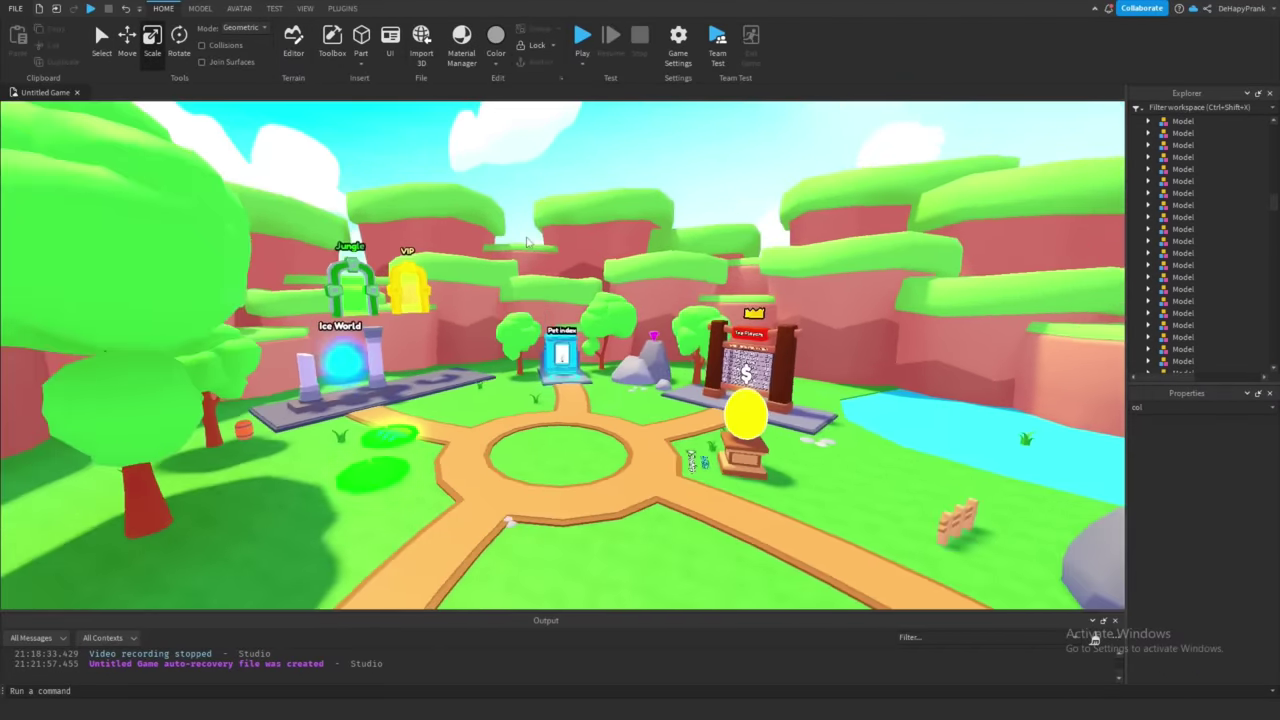
{"action": "left_click", "coordinate": [503, 371]}
{"action": "left_click", "coordinate": [600, 205]}
{"action": "scroll", "coordinate": [585, 252], "scroll_direction": "up", "scroll_amount": 5}
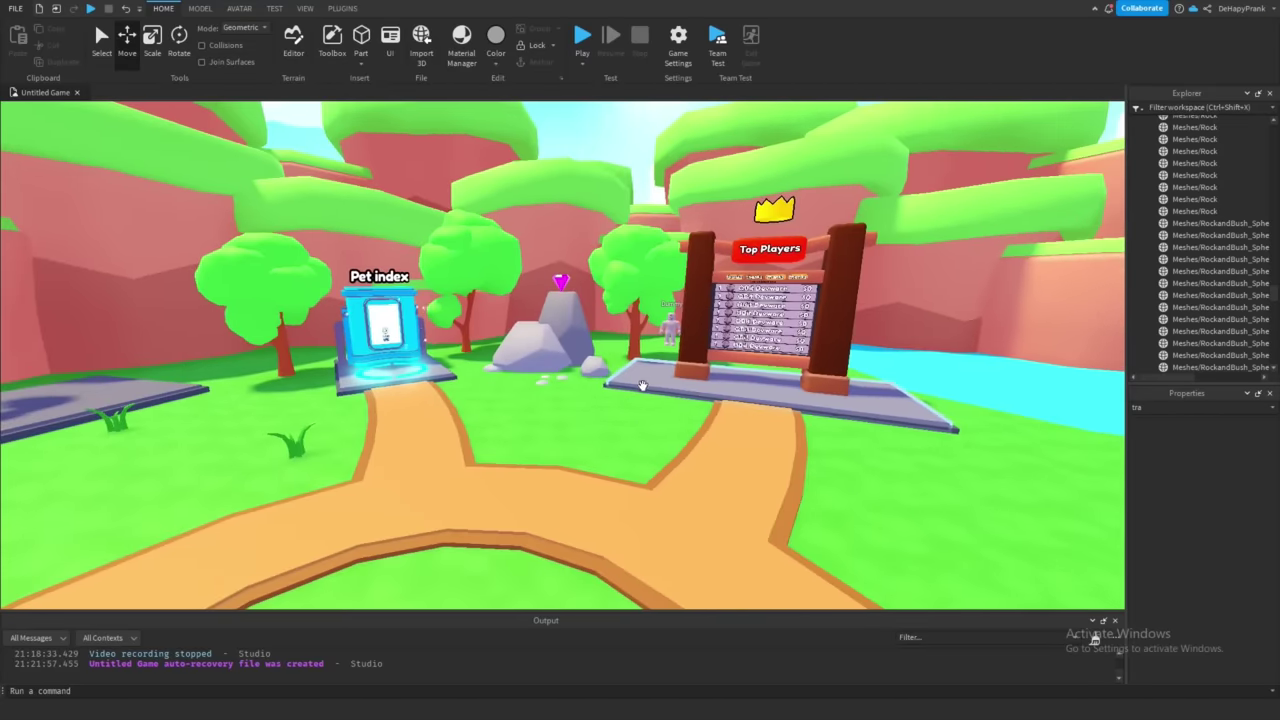
{"action": "scroll", "coordinate": [599, 393], "scroll_direction": "down", "scroll_amount": 4}
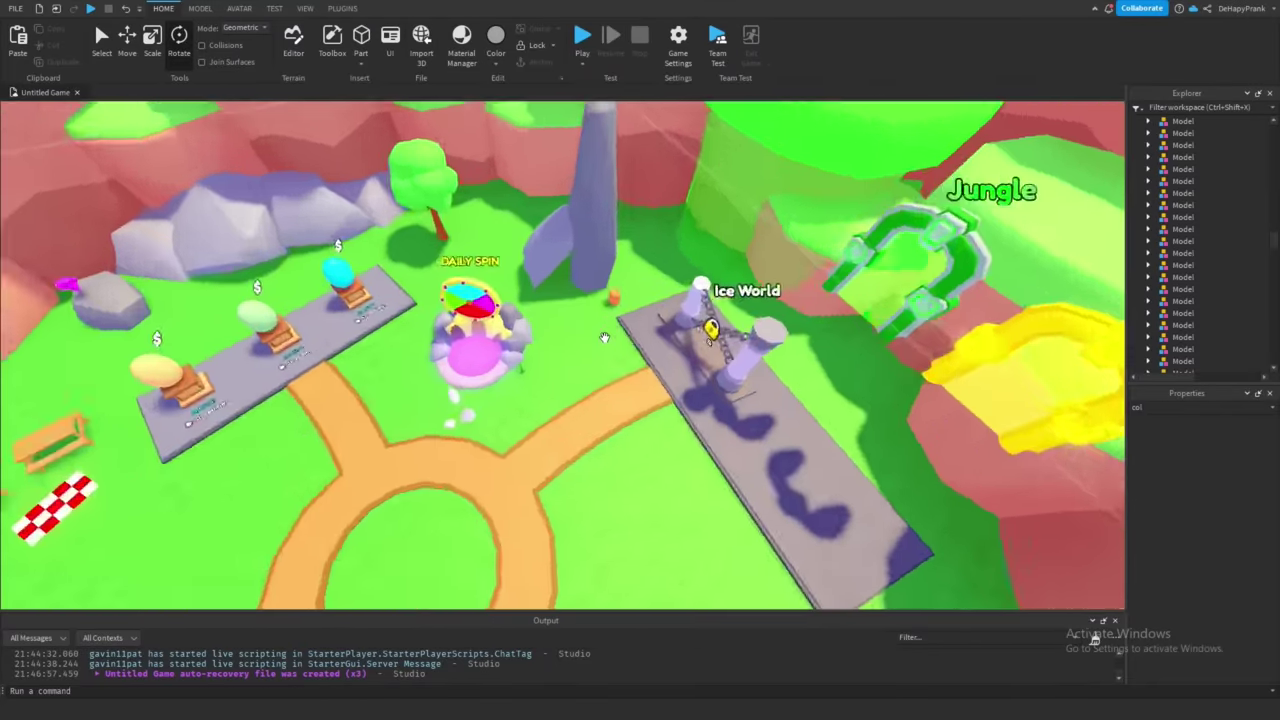
- Focus on the Ice World portal and colour its inner panel black (0,0,0)
{"action": "scroll", "coordinate": [628, 322], "scroll_direction": "up", "scroll_amount": 6}
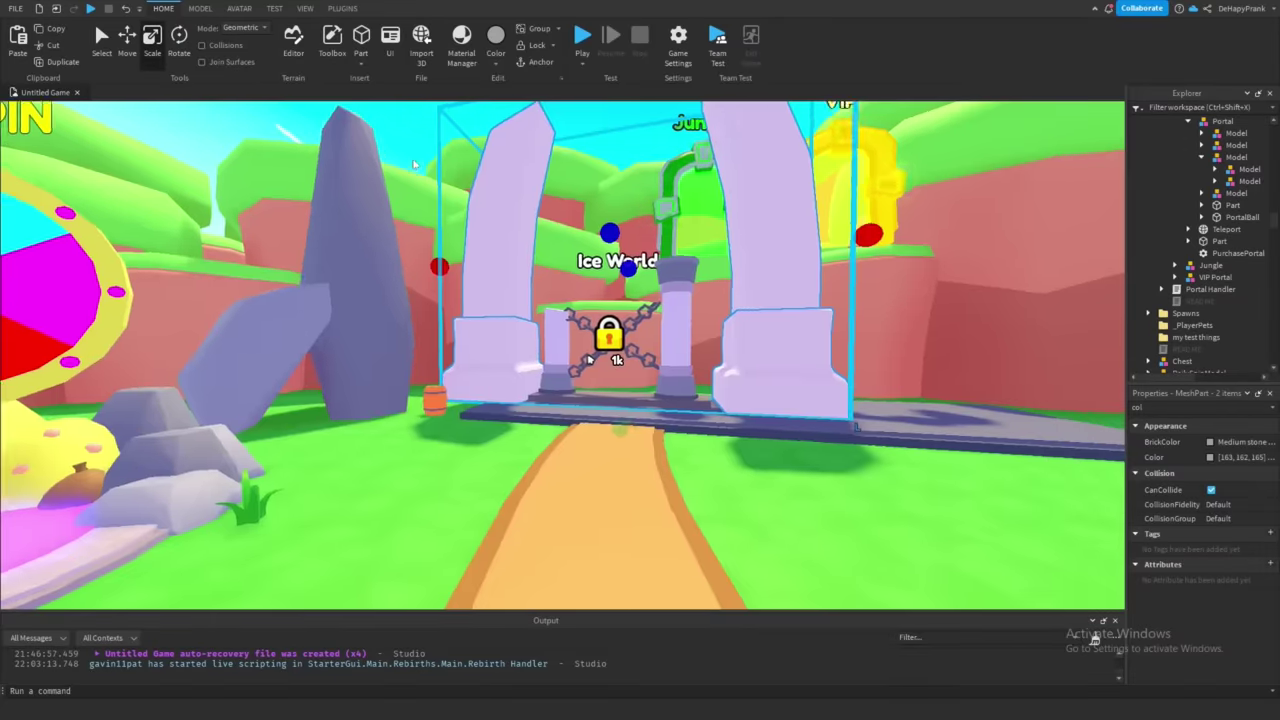
{"action": "scroll", "coordinate": [567, 170], "scroll_direction": "down", "scroll_amount": 3}
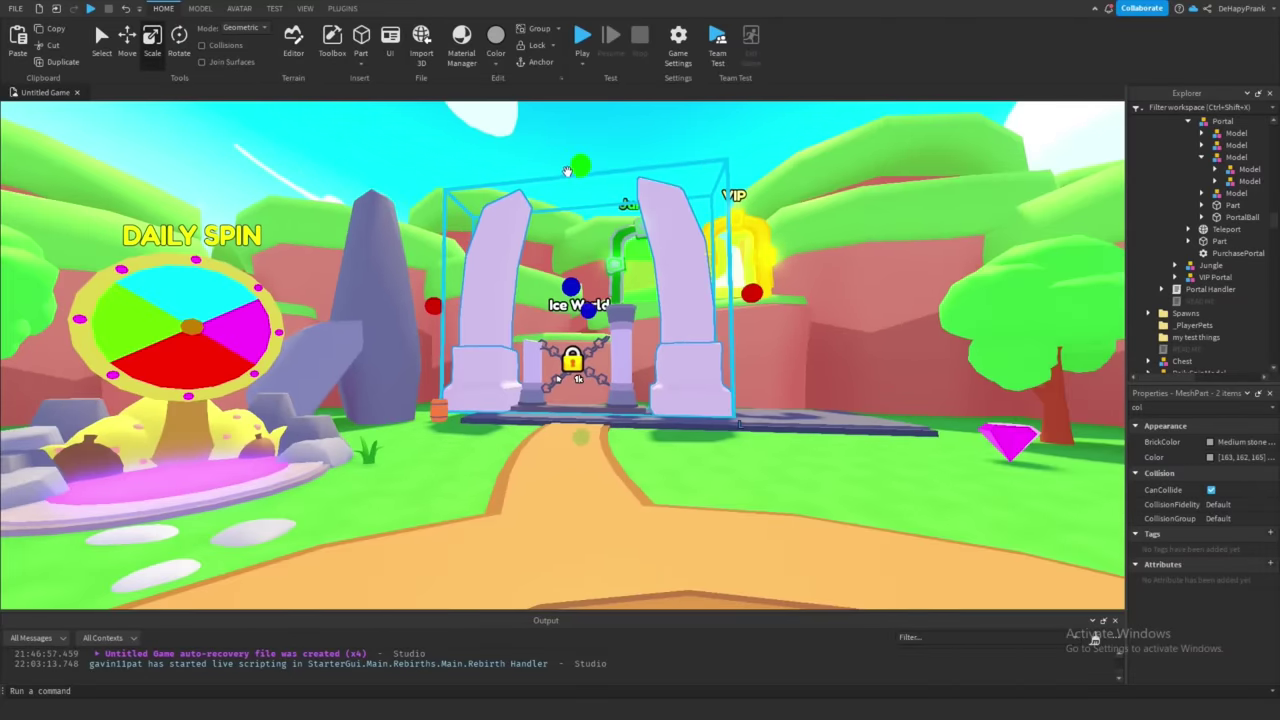
{"action": "key", "text": "f"}
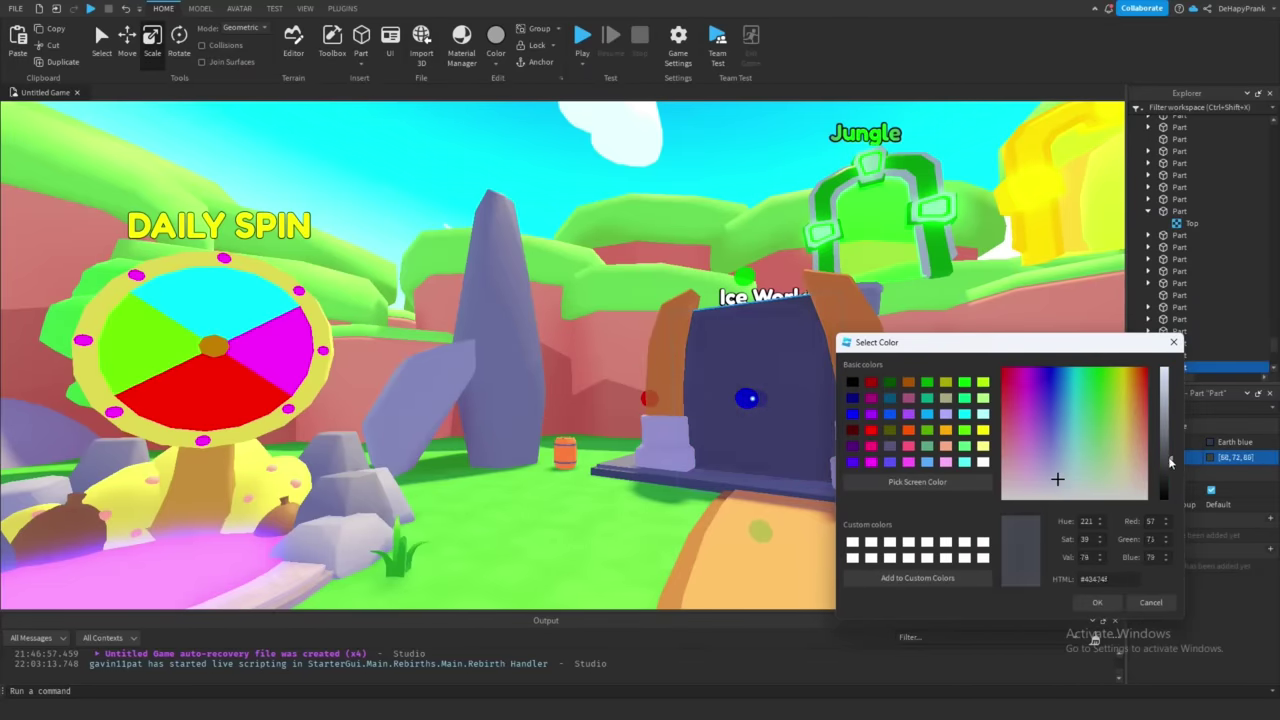
{"action": "left_click", "coordinate": [1097, 601]}
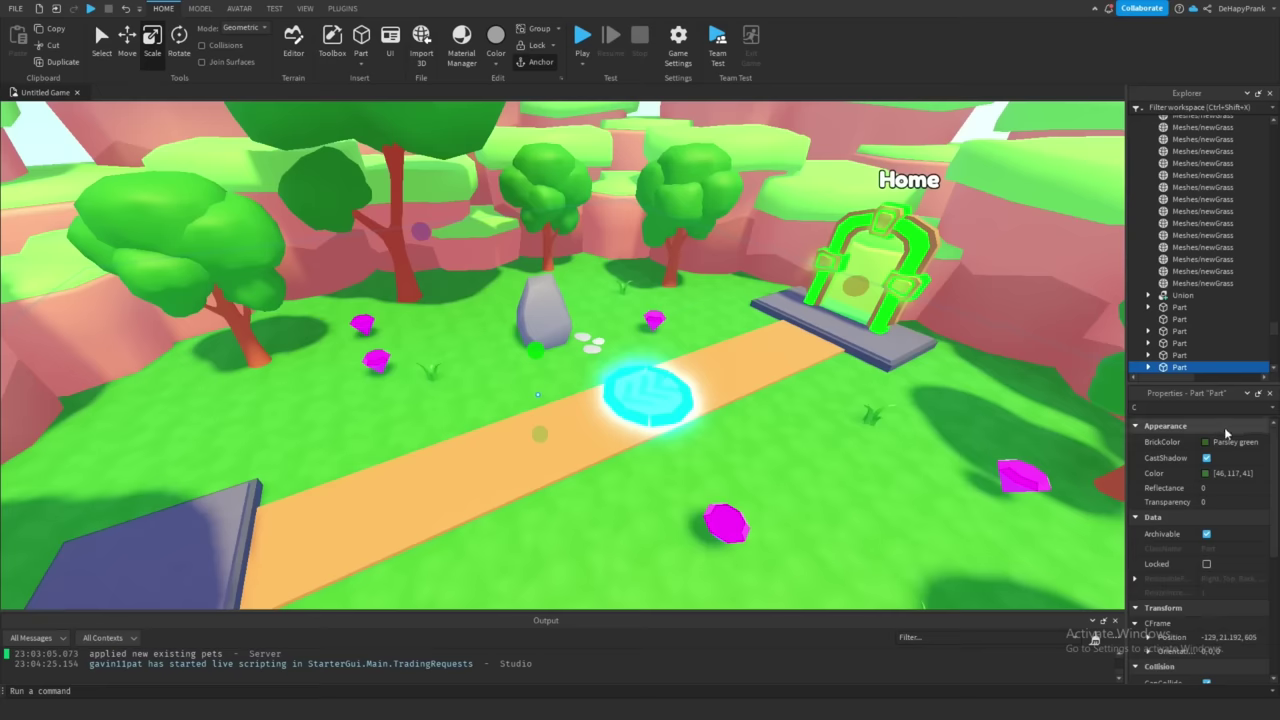
- Recolour the selected ground part from green to dark grey
{"action": "left_click", "coordinate": [1205, 474]}
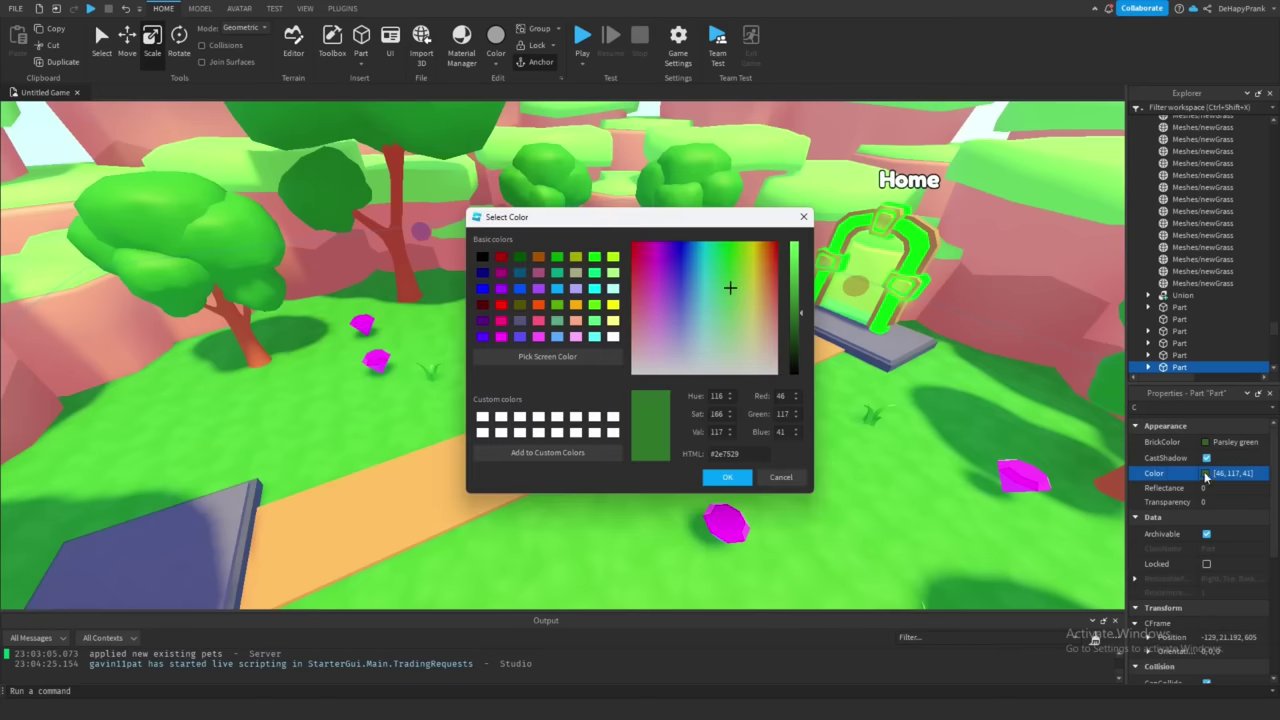
{"action": "left_click_drag", "start_coordinate": [712, 328], "coordinate": [673, 361]}
{"action": "left_click_drag", "start_coordinate": [797, 319], "coordinate": [783, 365]}
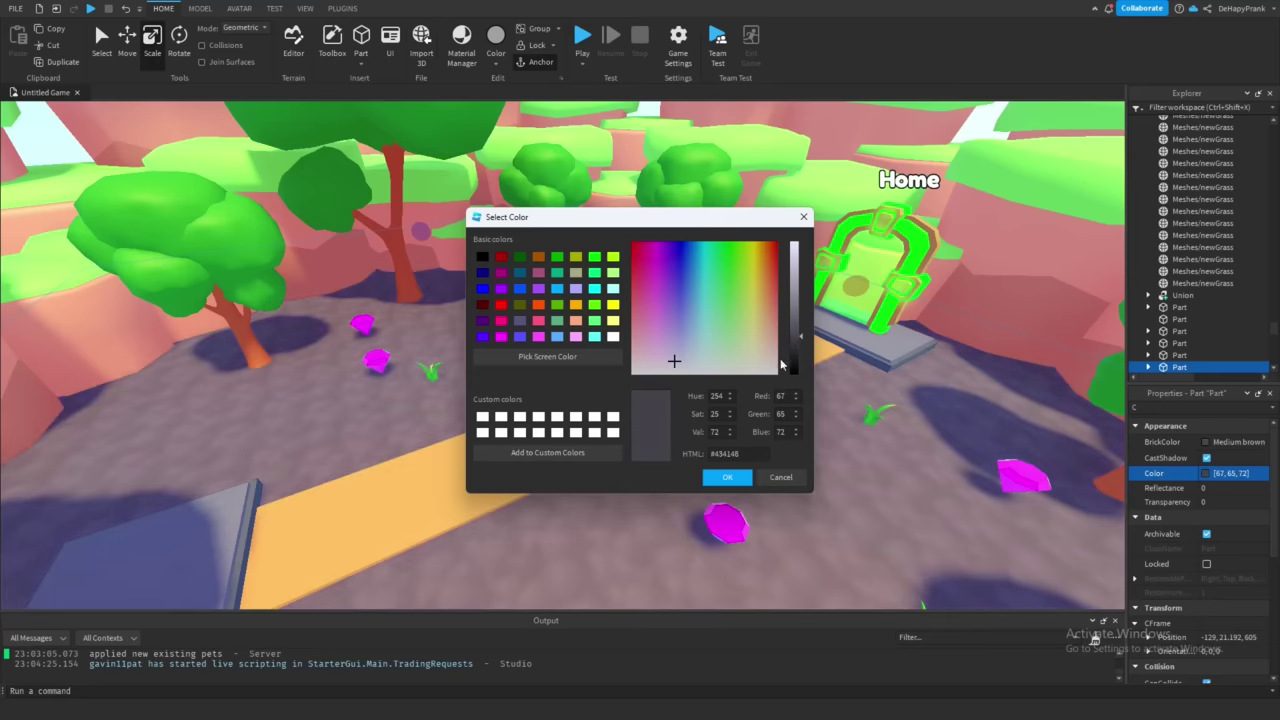
{"action": "left_click", "coordinate": [726, 478]}
{"action": "left_click", "coordinate": [714, 340]}
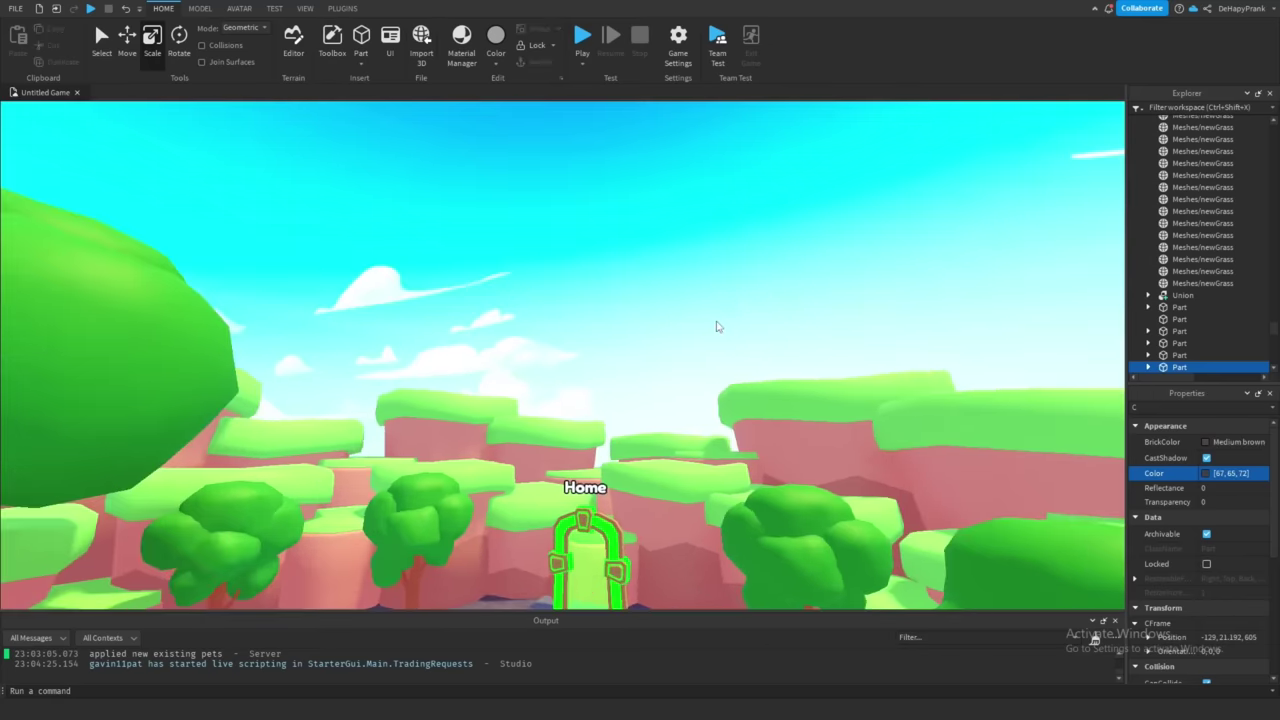
- Change the green (94, 179, 74) border parts to red
{"action": "scroll", "coordinate": [714, 330], "scroll_direction": "down", "scroll_amount": 10}
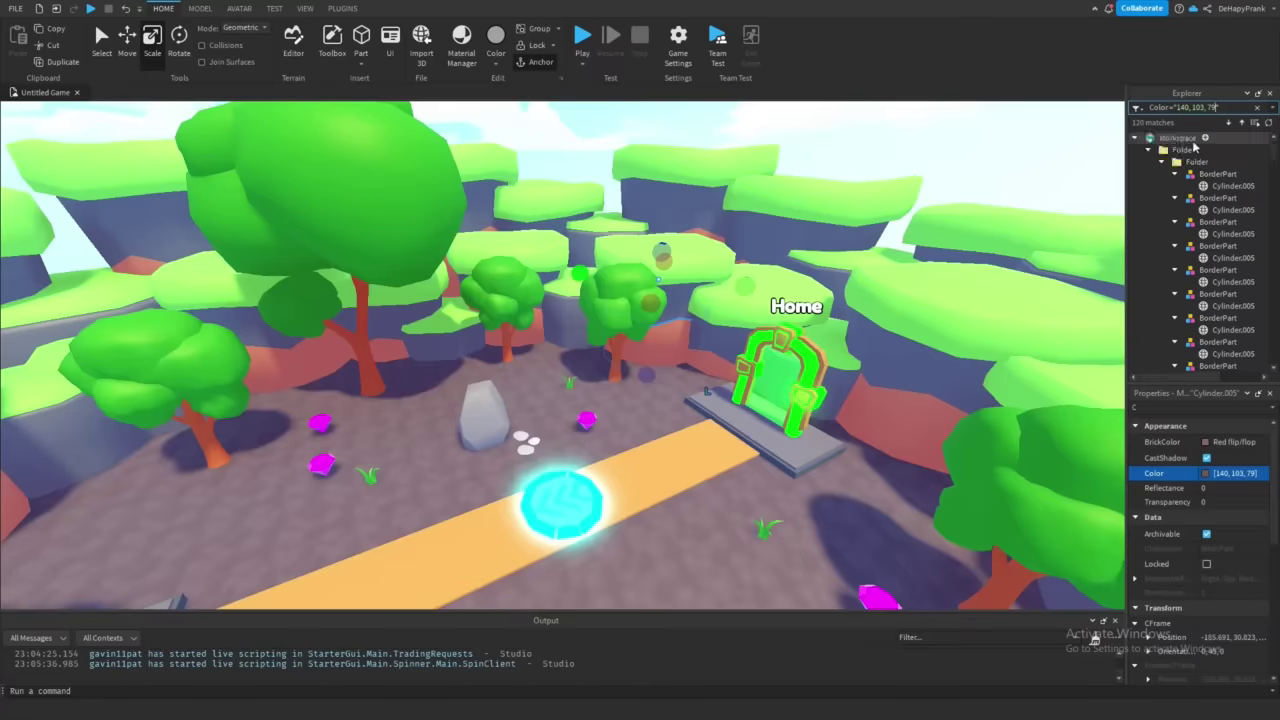
{"action": "scroll", "coordinate": [1205, 256], "scroll_direction": "up", "scroll_amount": 2}
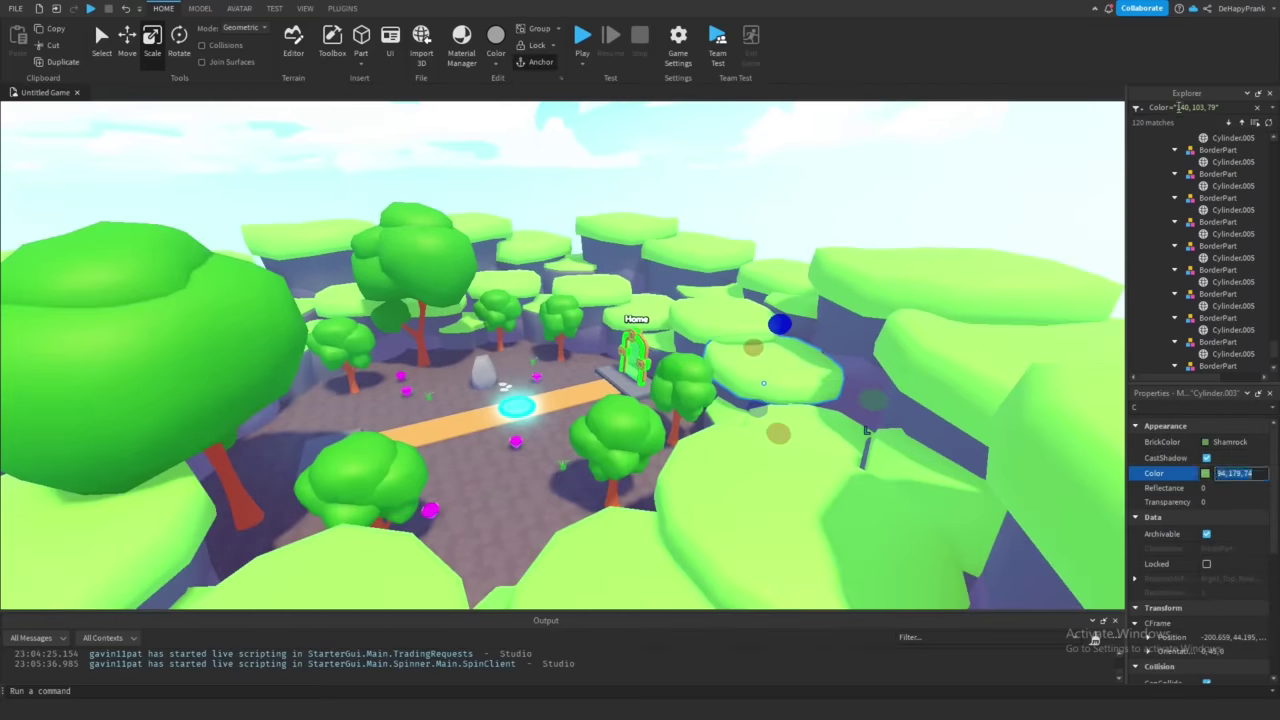
{"action": "scroll", "coordinate": [1181, 240], "scroll_direction": "up", "scroll_amount": 1}
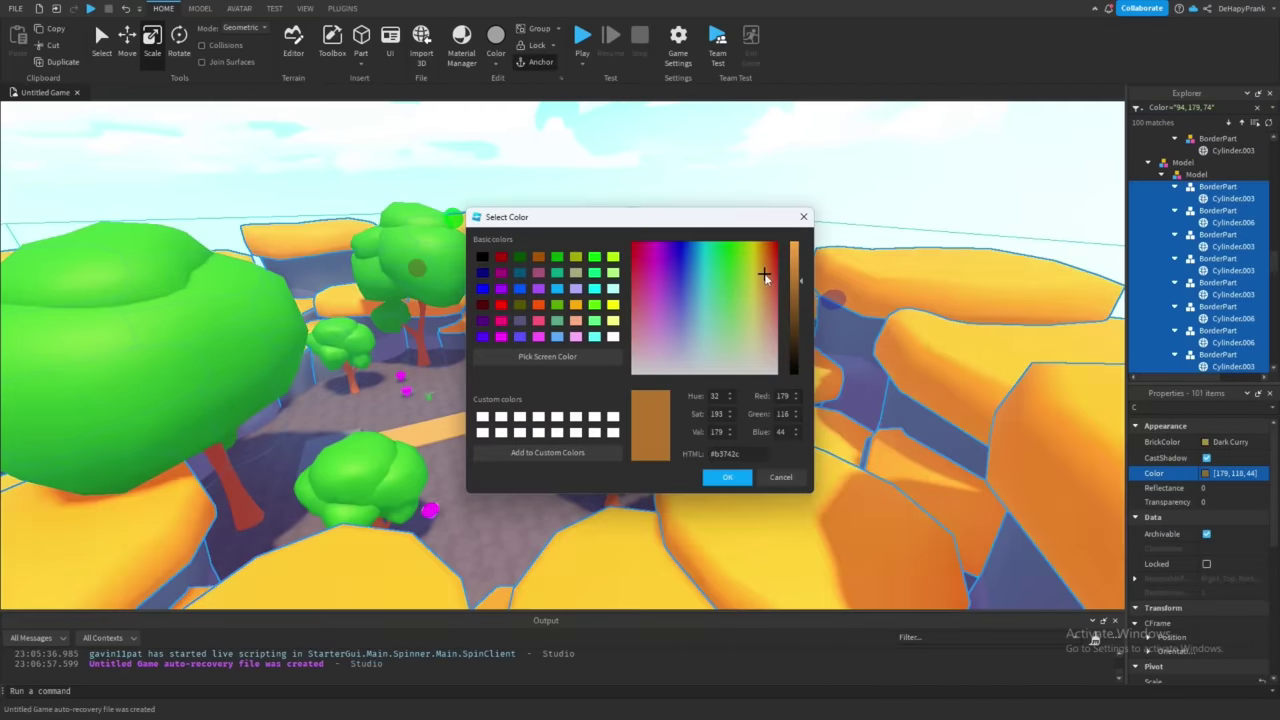
{"action": "left_click", "coordinate": [764, 273]}
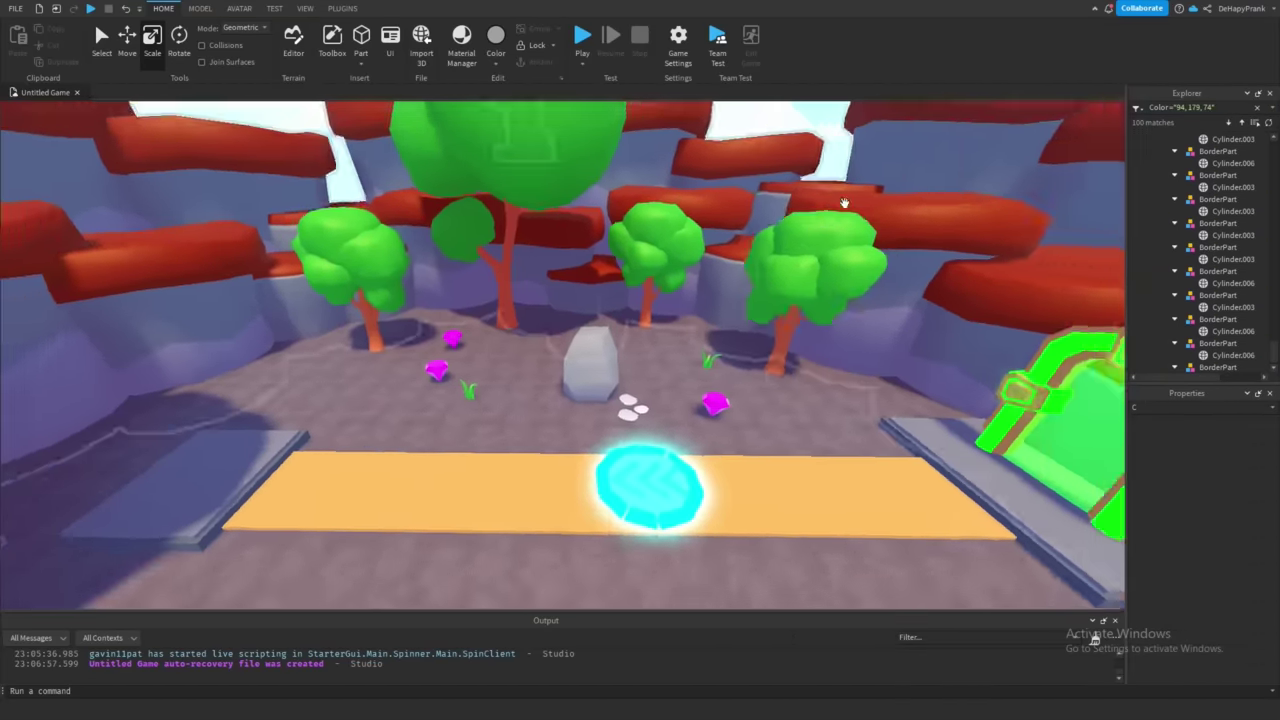
{"action": "right_click_drag", "start_coordinate": [844, 203], "coordinate": [791, 194]}
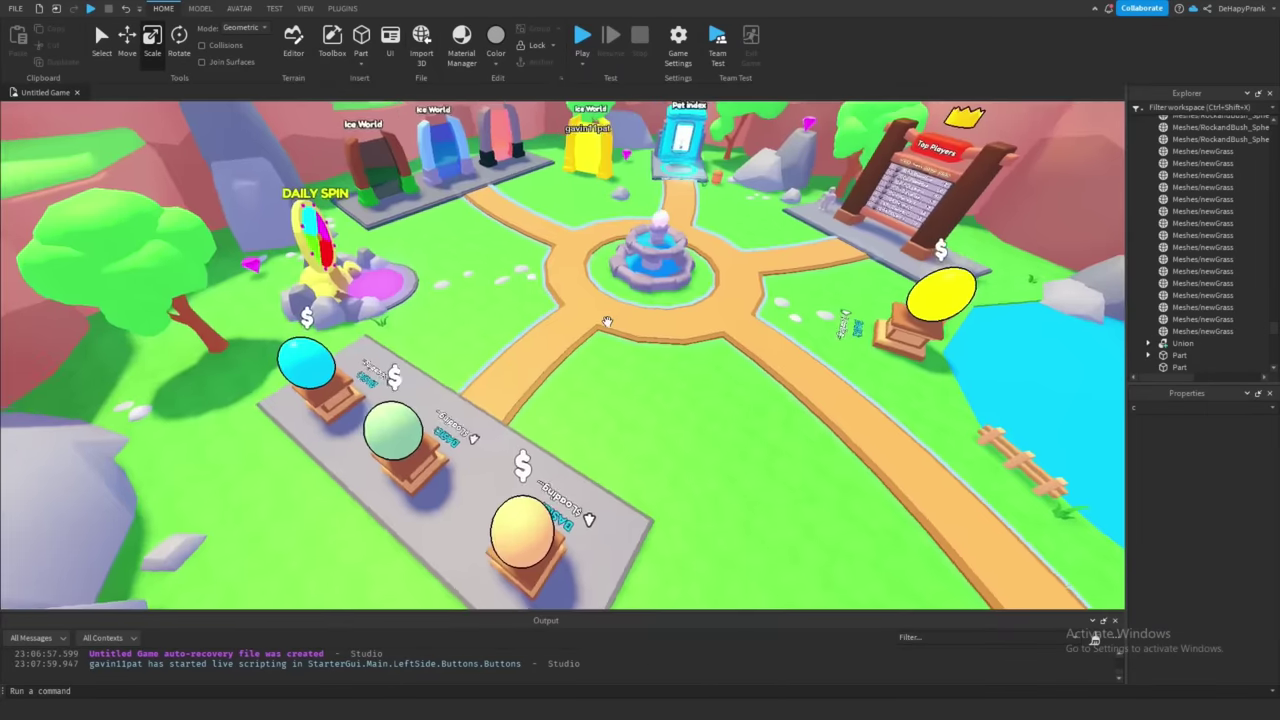
- Move the view across the lobby map toward the egg stands
{"action": "right_click_drag", "start_coordinate": [607, 320], "coordinate": [632, 323]}
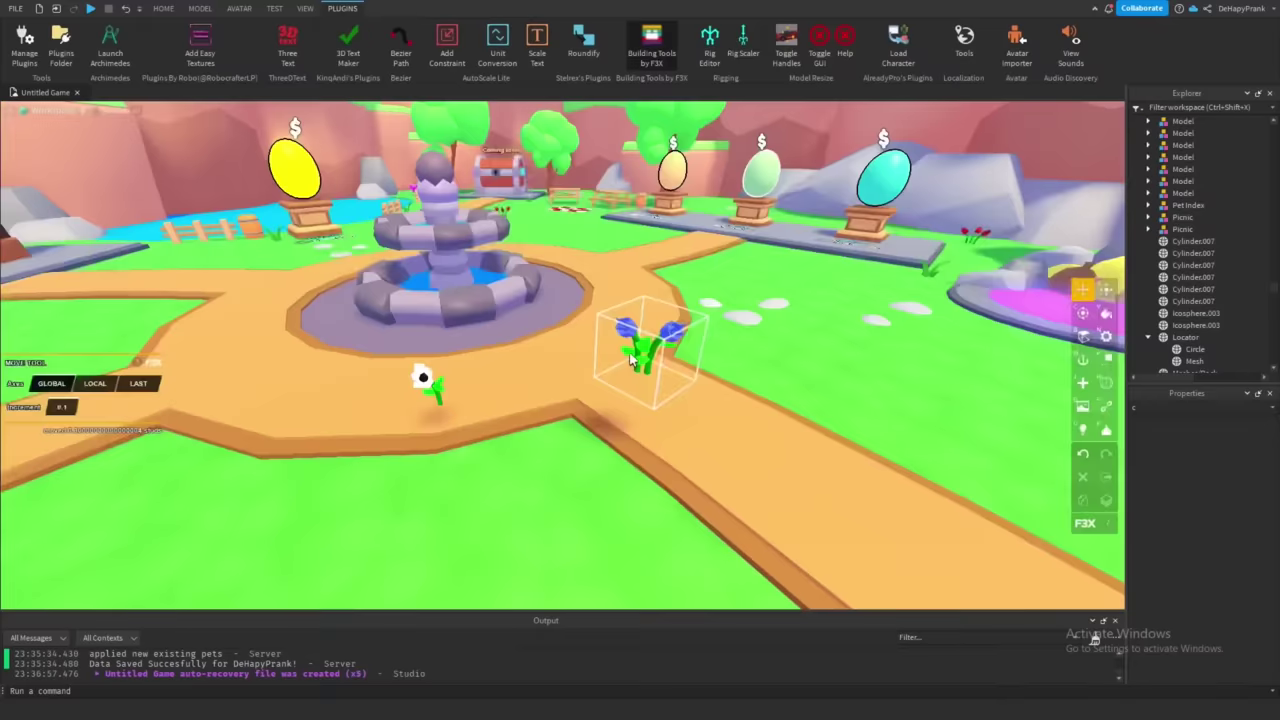
{"action": "right_click_drag", "start_coordinate": [680, 357], "coordinate": [700, 363]}
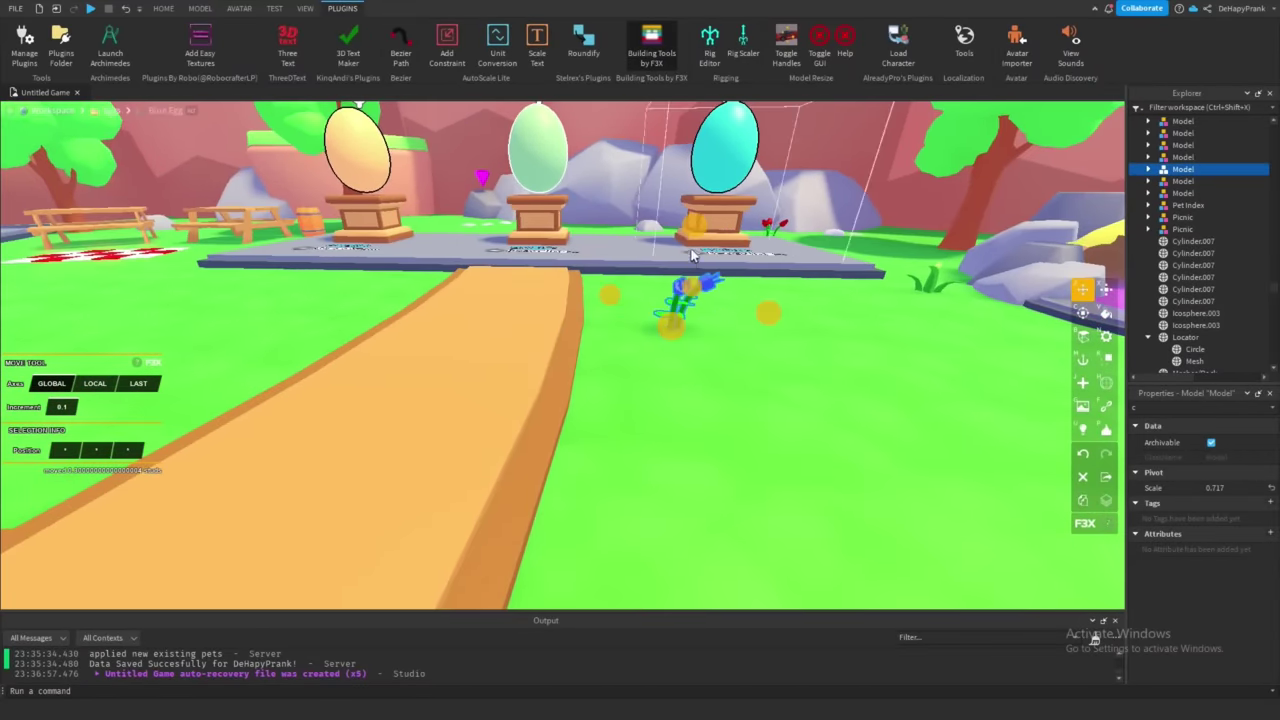
{"action": "right_click_drag", "start_coordinate": [697, 244], "coordinate": [665, 340]}
{"action": "left_click", "coordinate": [655, 385]}
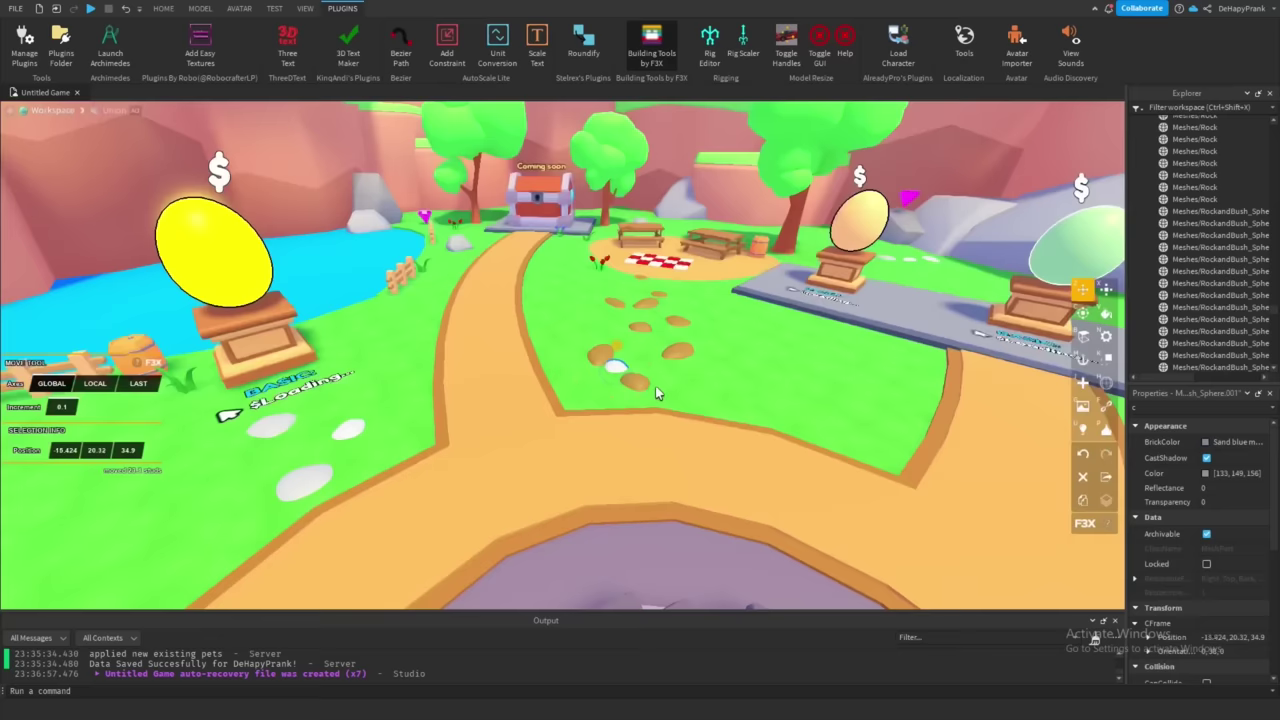
{"action": "right_click_drag", "start_coordinate": [655, 385], "coordinate": [650, 410]}
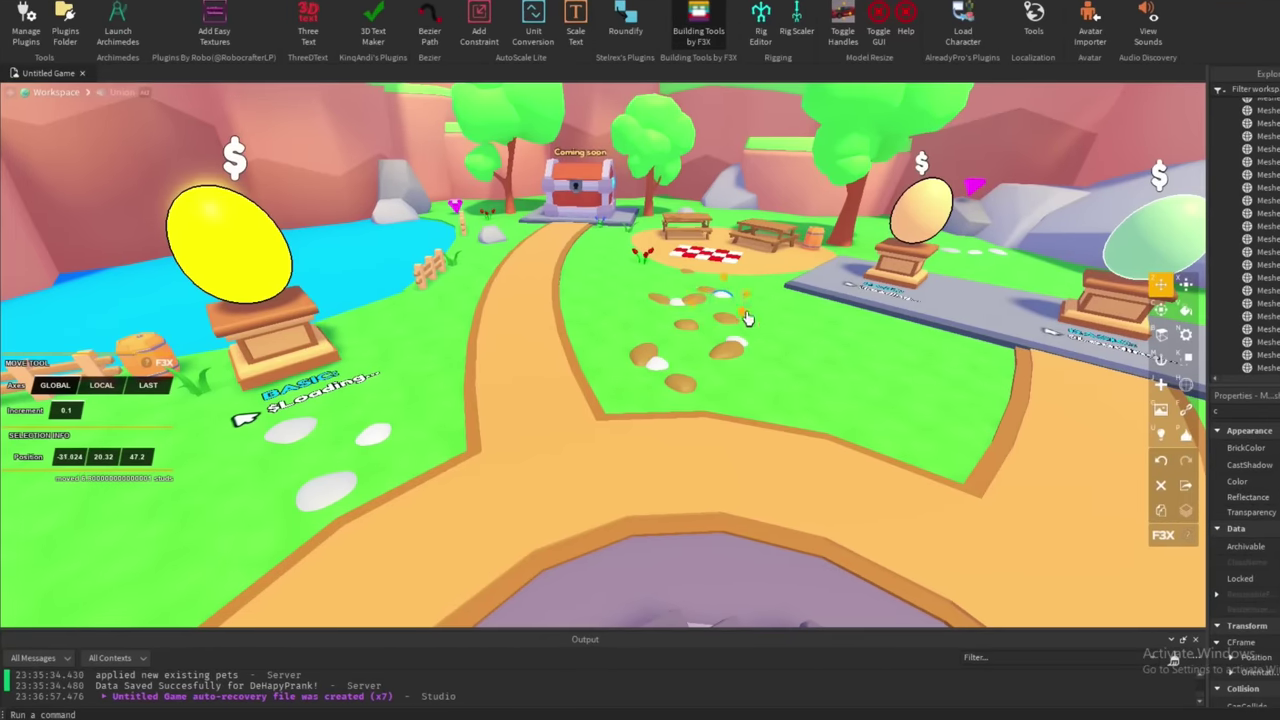
{"action": "scroll", "coordinate": [714, 303], "scroll_direction": "down", "scroll_amount": 5}
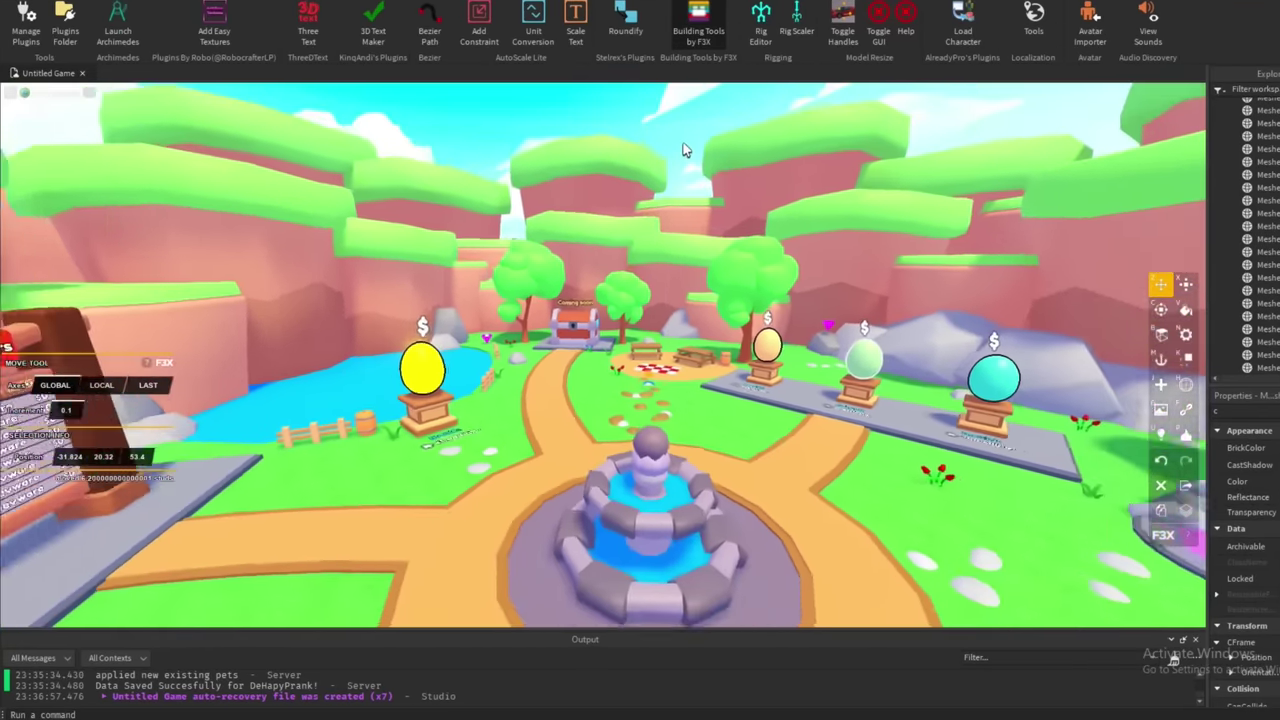
{"action": "right_click_drag", "start_coordinate": [712, 255], "coordinate": [634, 357]}
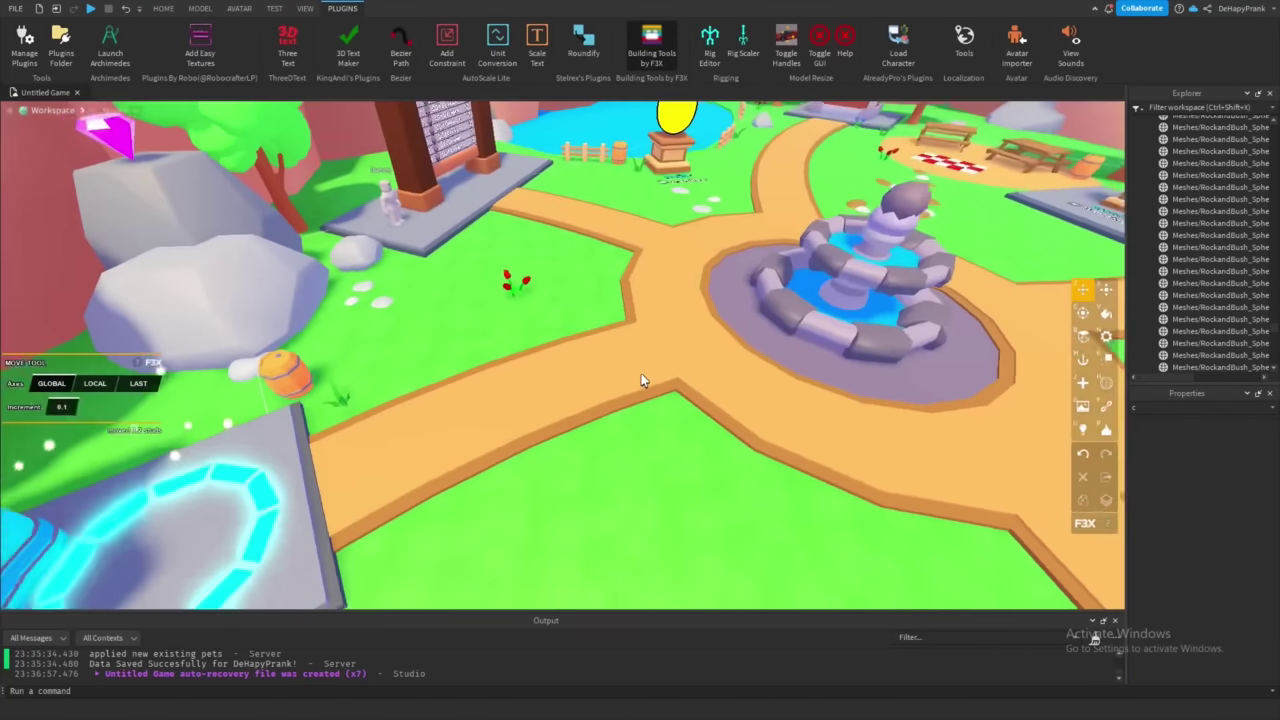
{"action": "scroll", "coordinate": [641, 373], "scroll_direction": "down", "scroll_amount": 3}
{"action": "left_click", "coordinate": [645, 372]}
{"action": "right_click_drag", "start_coordinate": [648, 370], "coordinate": [650, 370]}
{"action": "left_click", "coordinate": [671, 389]}
{"action": "key", "text": "w"}
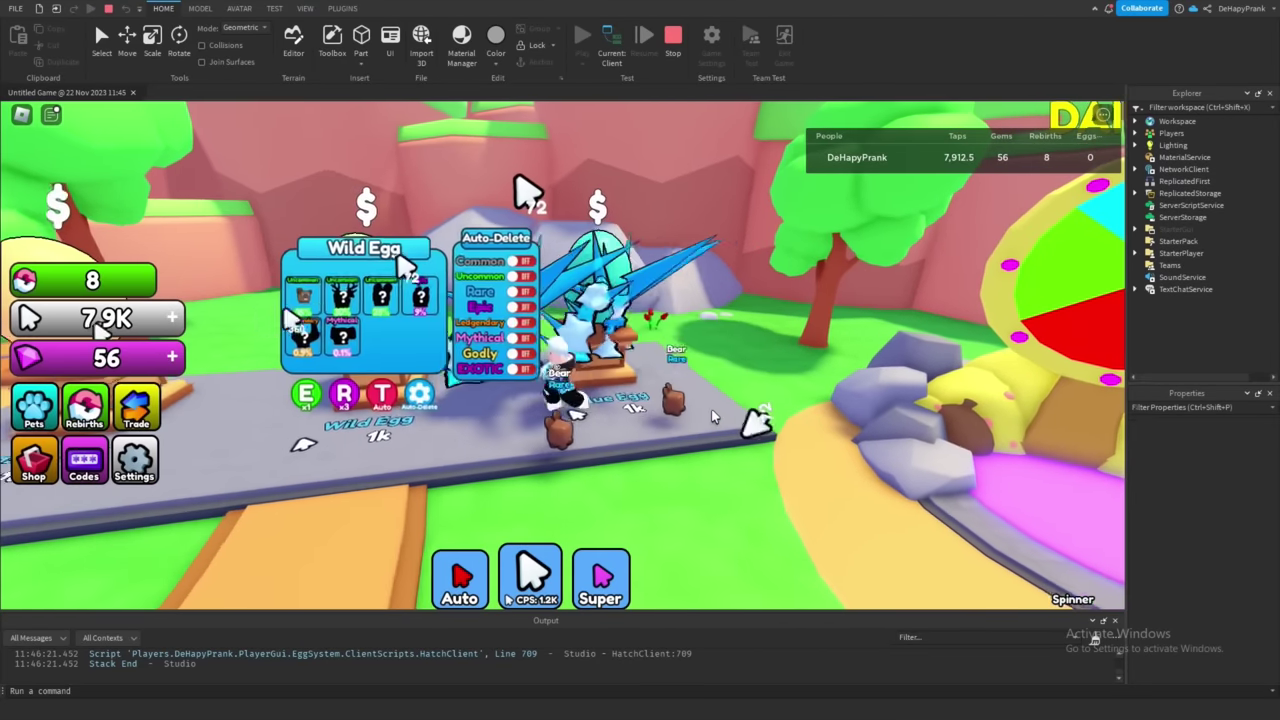
- Playtest hatching the Arctic Egg, then paste a copy of the FasterAutoClicker entry after [7]
{"action": "key", "text": "s"}
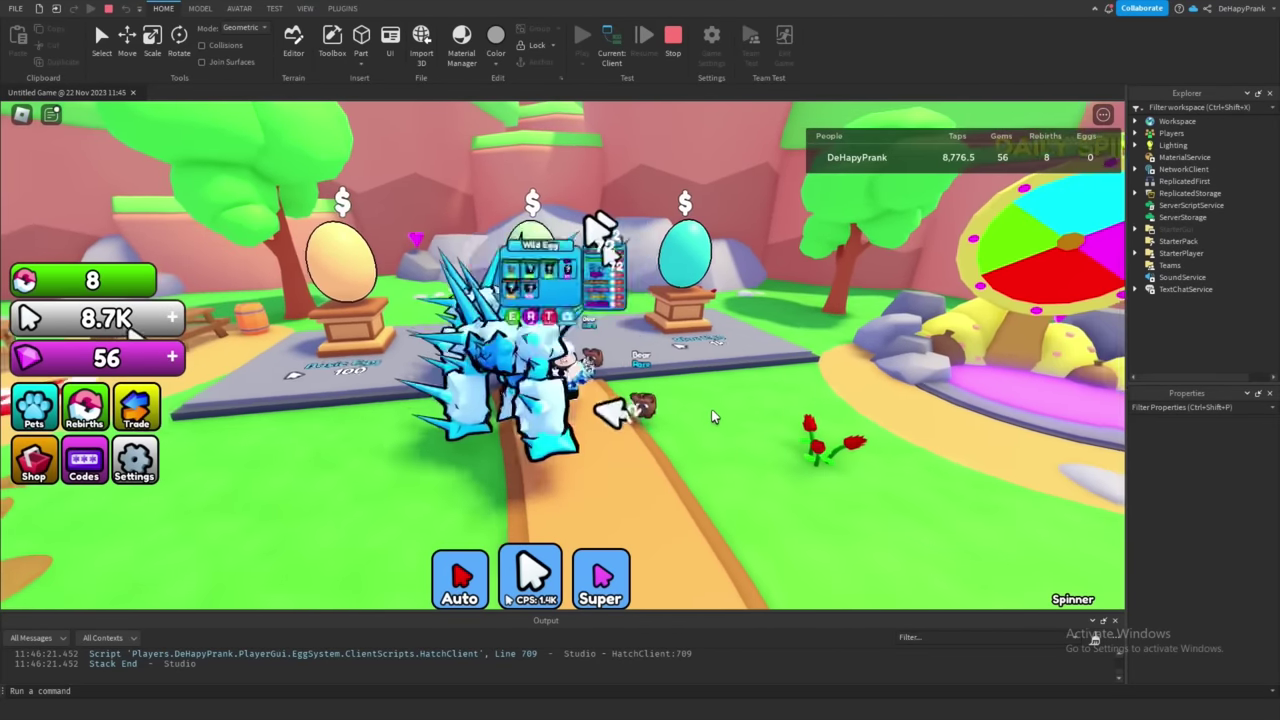
{"action": "key", "text": "s"}
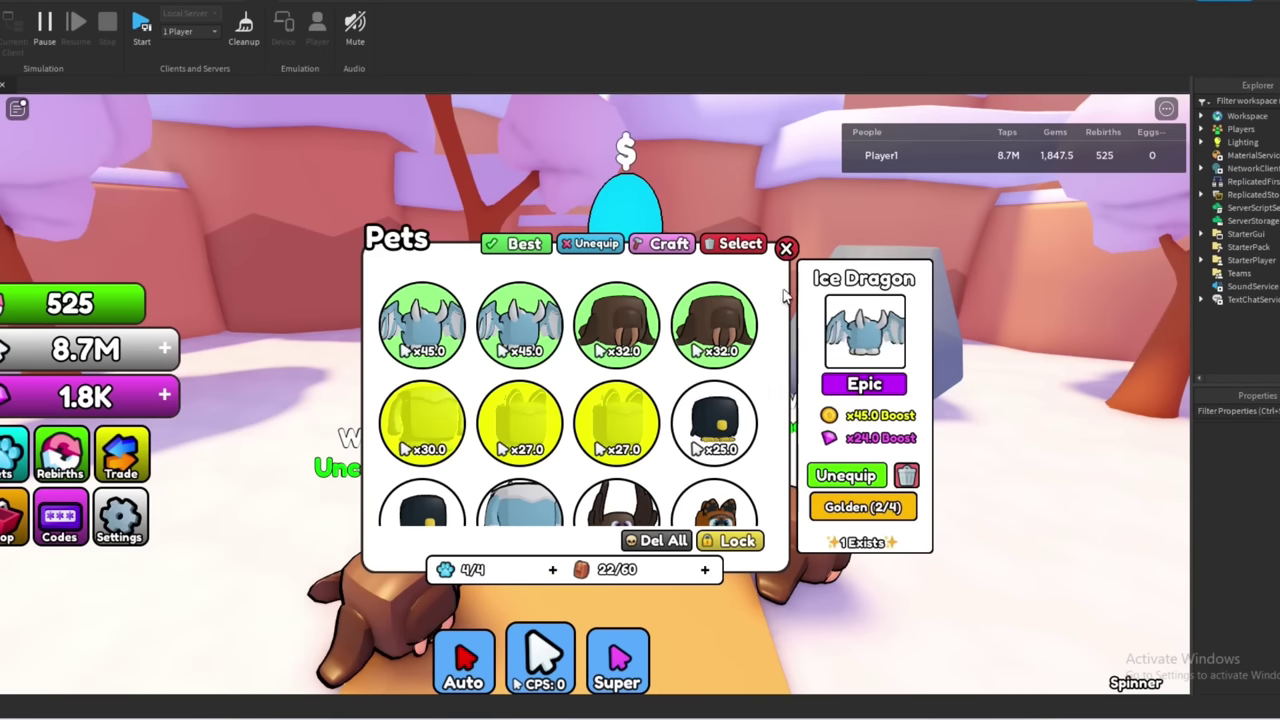
{"action": "left_click", "coordinate": [786, 249]}
{"action": "key", "text": "w"}
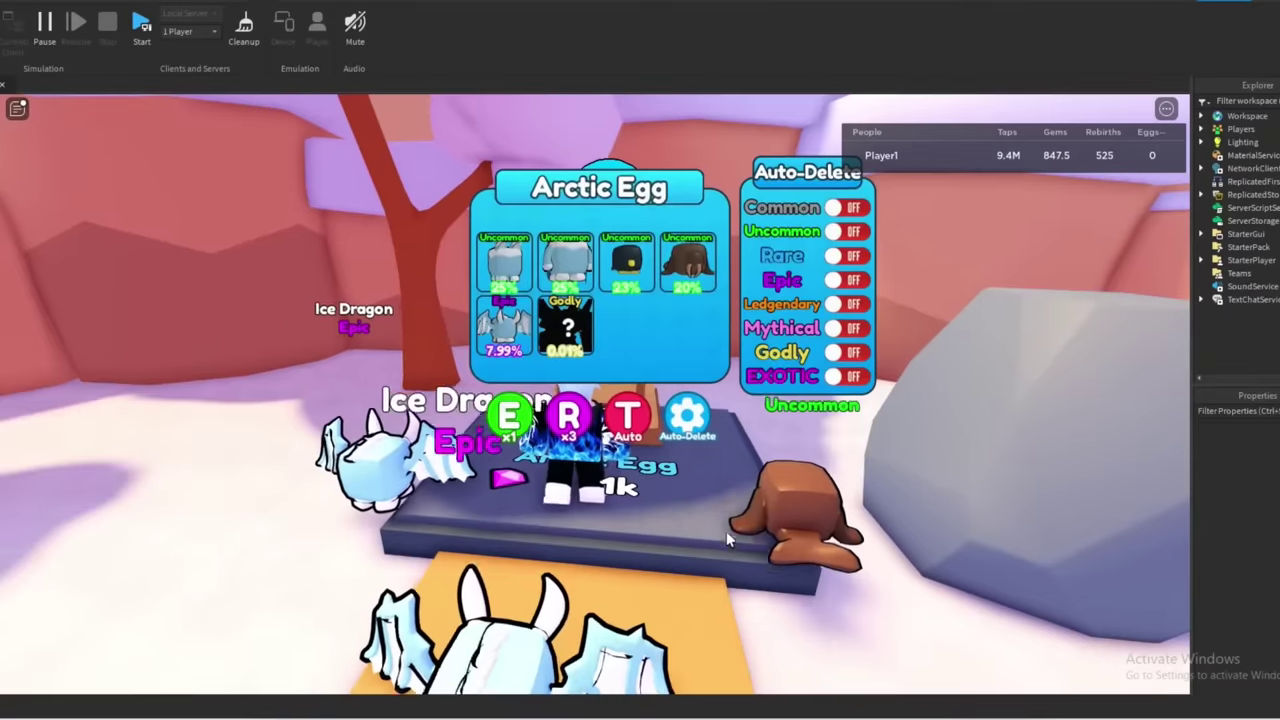
{"action": "key", "text": "e"}
{"action": "right_click_drag", "start_coordinate": [728, 551], "coordinate": [684, 519]}
{"action": "key", "text": "w"}
{"action": "key", "text": "w"}
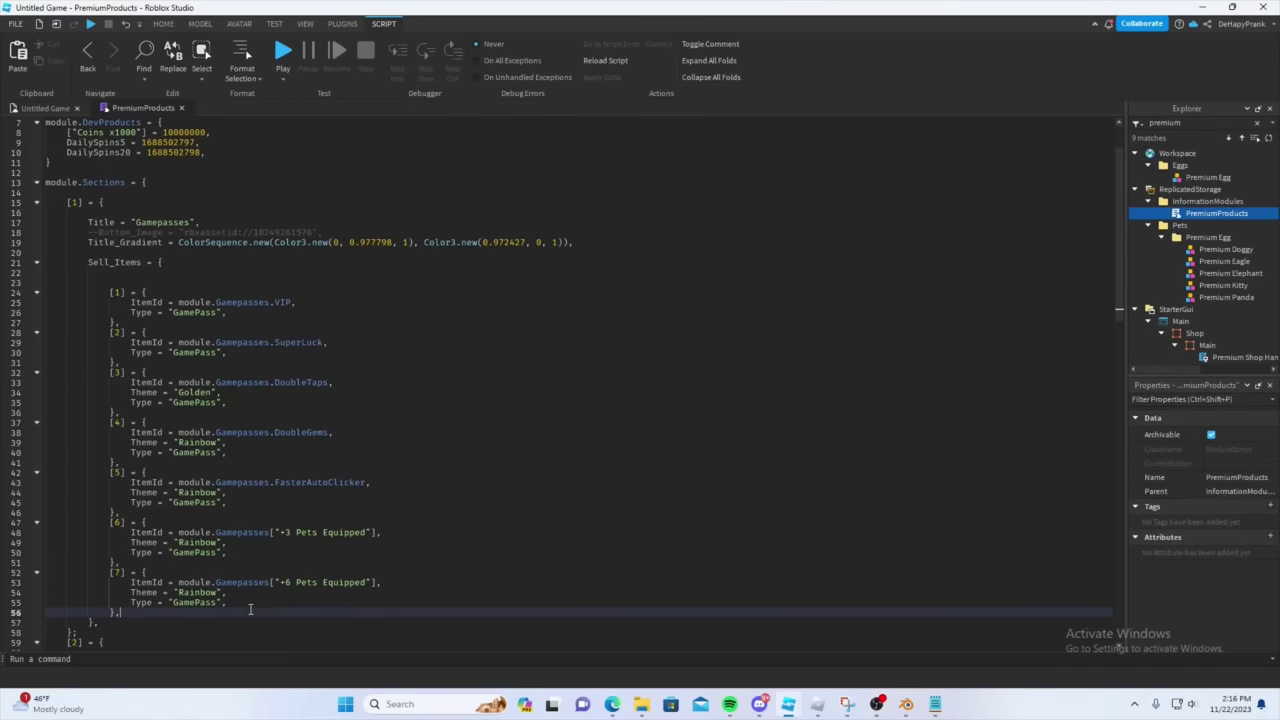
{"action": "type", "text": "[5] = { ItemId = module.Gamepasses.FasterAutoClicker, Theme = \"Rainbow\", Type = \"GamePass\", },"}
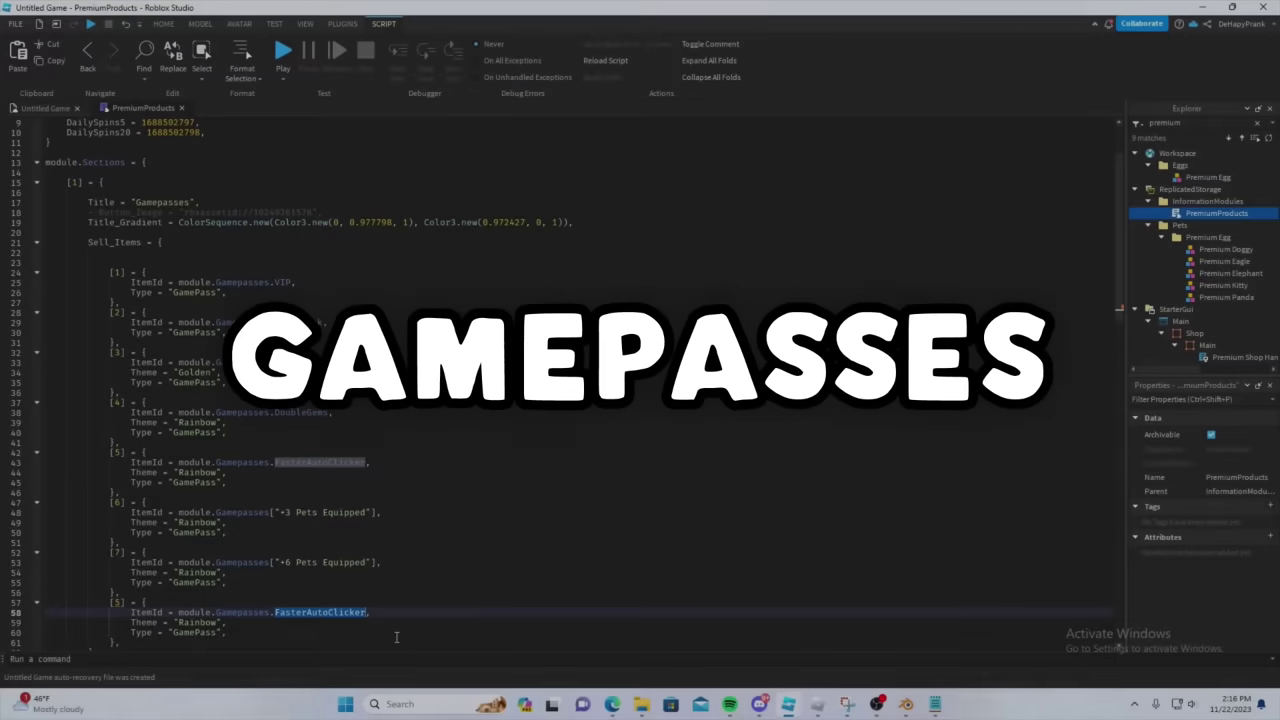
- Replace the copied entry's FasterAutoClicker reference with a bracketed Gamepasses key
{"action": "key", "text": "BackSpace"}
{"action": "key", "text": "BackSpace"}
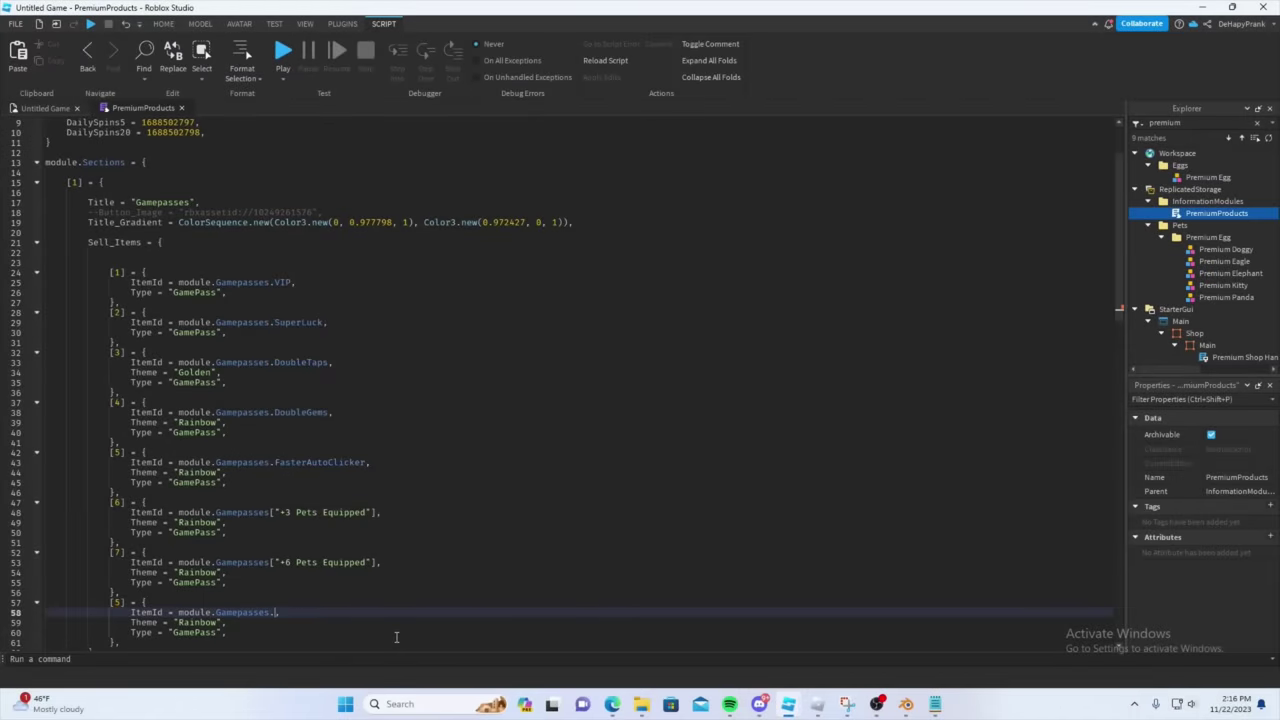
{"action": "type", "text": "[_"}
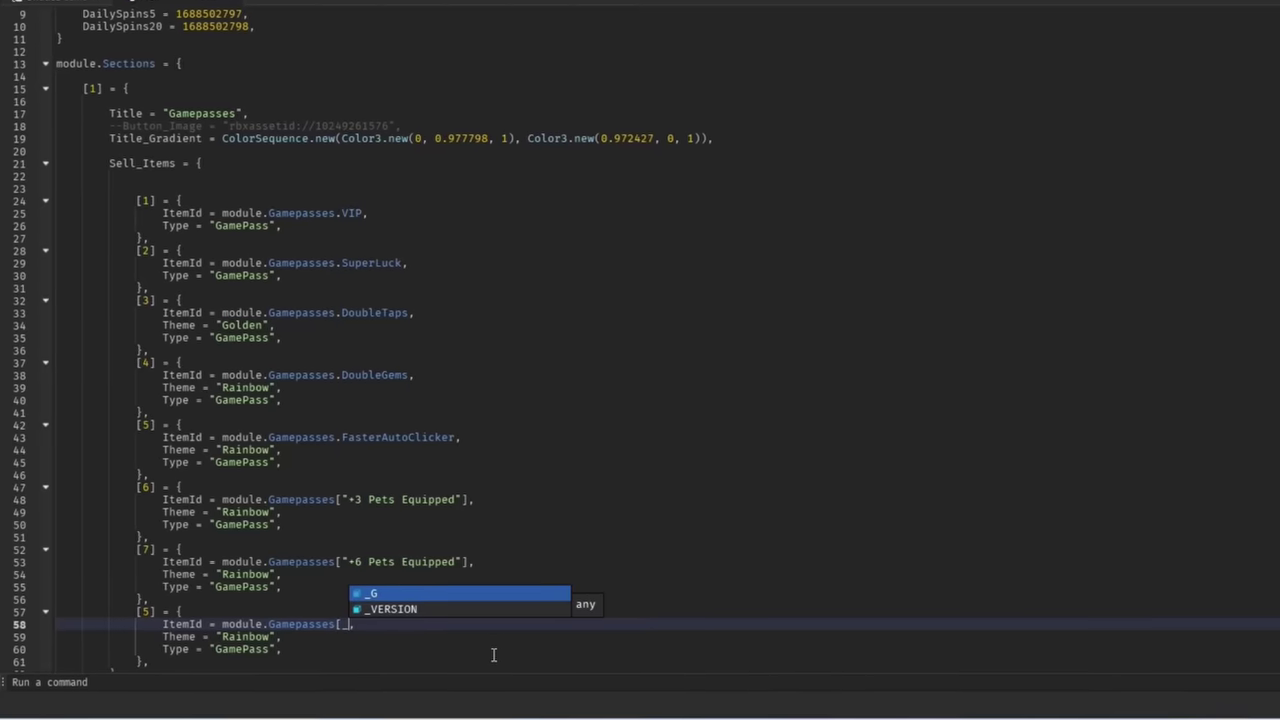
{"action": "key", "text": "Escape"}
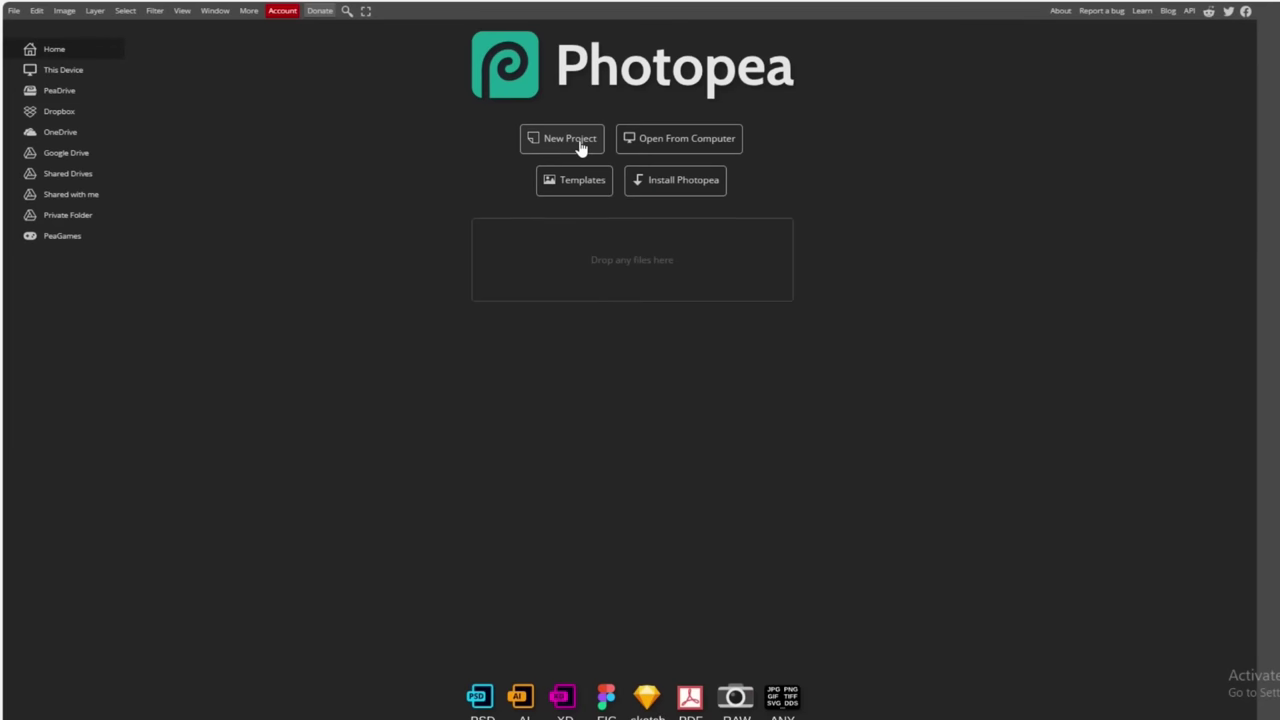
{"action": "left_click", "coordinate": [579, 141]}
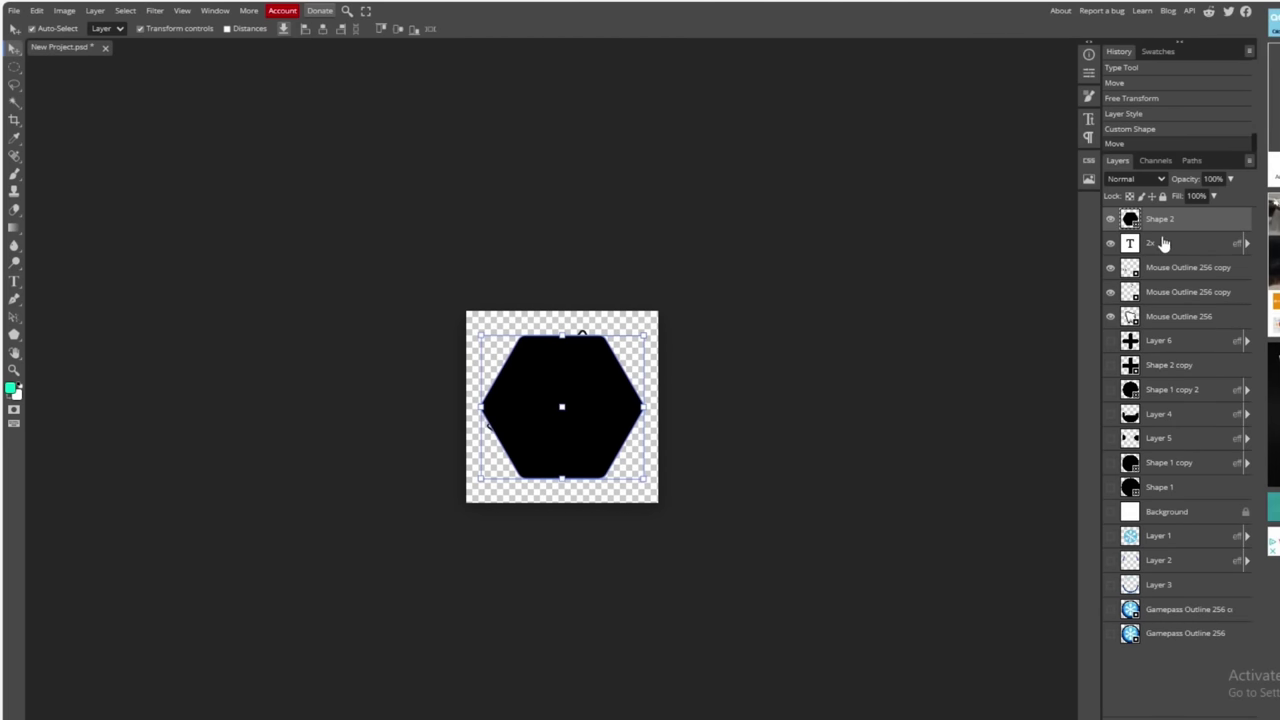
- Give the 2x cursor hexagon icon a blue Color Overlay
{"action": "right_click", "coordinate": [1203, 363]}
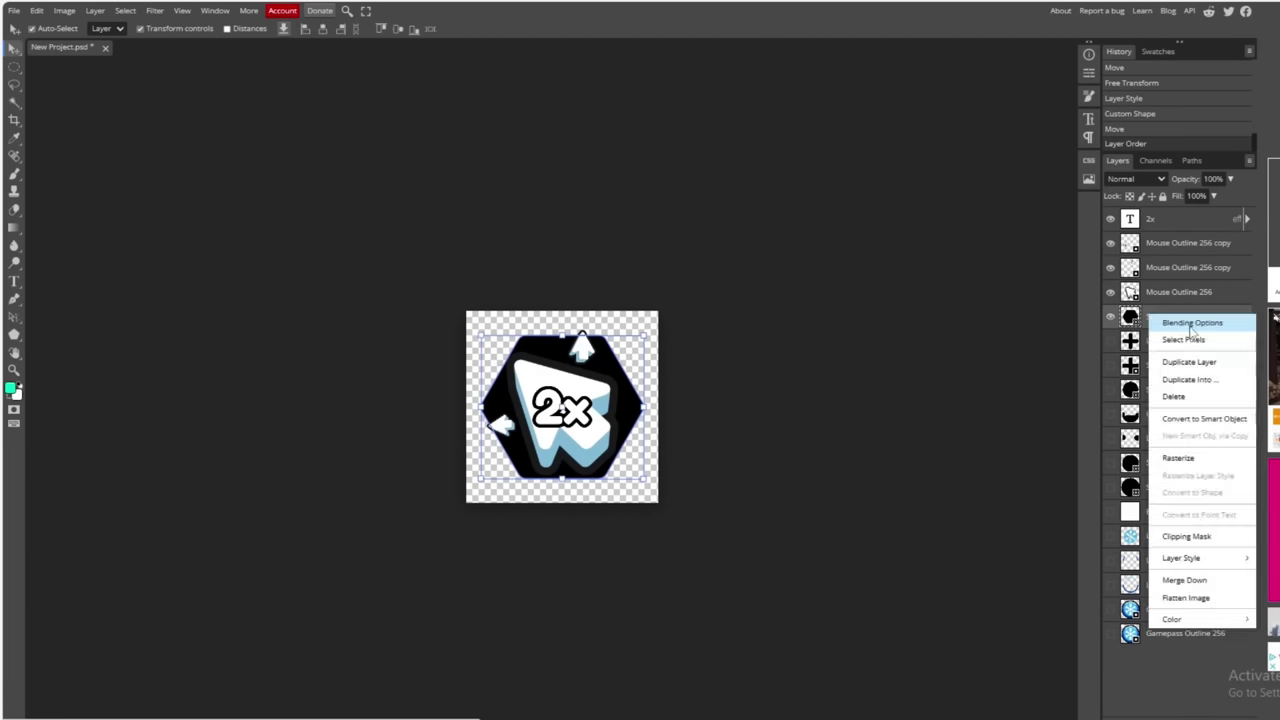
{"action": "left_click", "coordinate": [1160, 326]}
{"action": "left_click", "coordinate": [329, 149]}
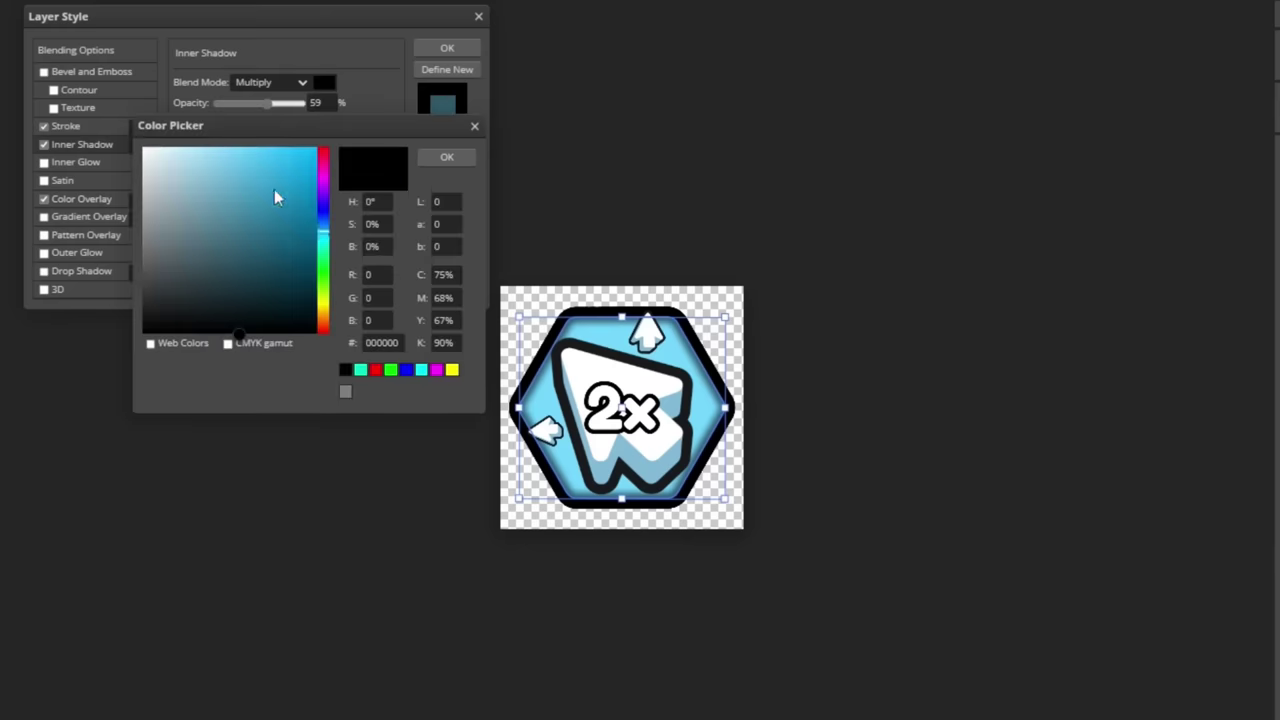
{"action": "left_click_drag", "start_coordinate": [286, 207], "coordinate": [340, 149]}
{"action": "key", "text": "Return"}
{"action": "key", "text": "Return"}
{"action": "key", "text": "ctrl+plus"}
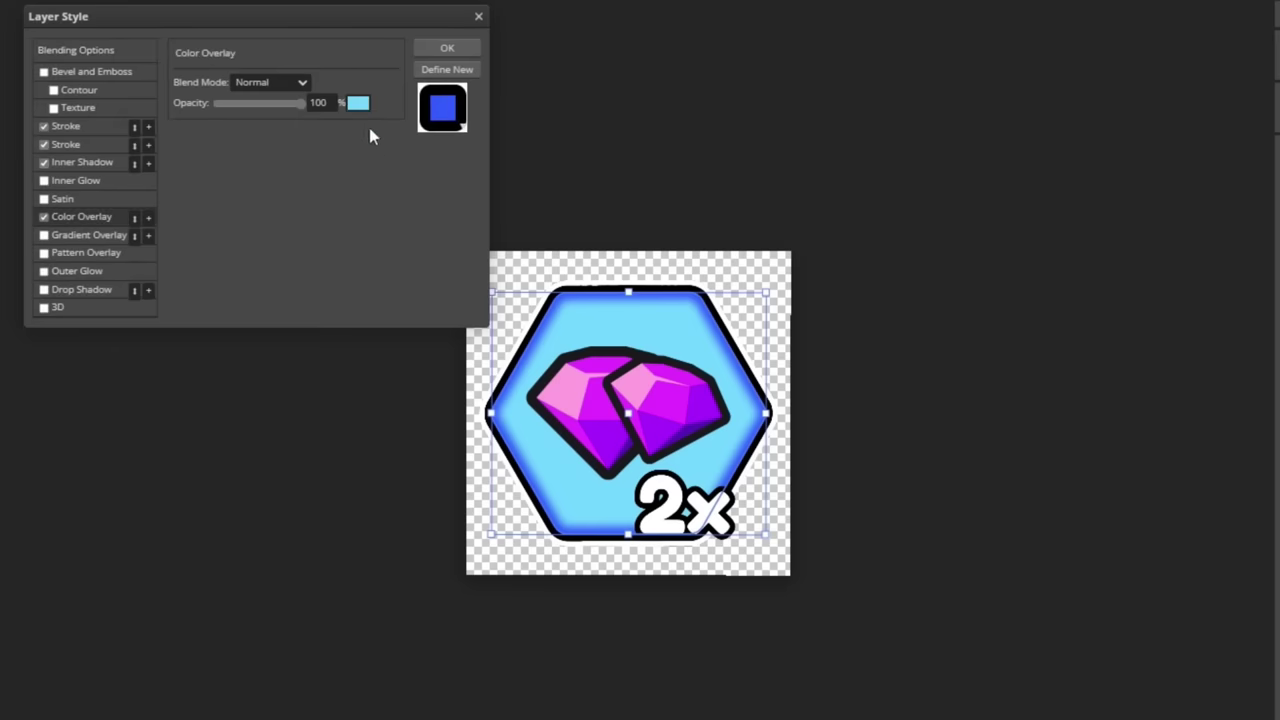
- Change the 2x gems icon's hexagon overlay to a new hue
{"action": "left_click", "coordinate": [359, 104]}
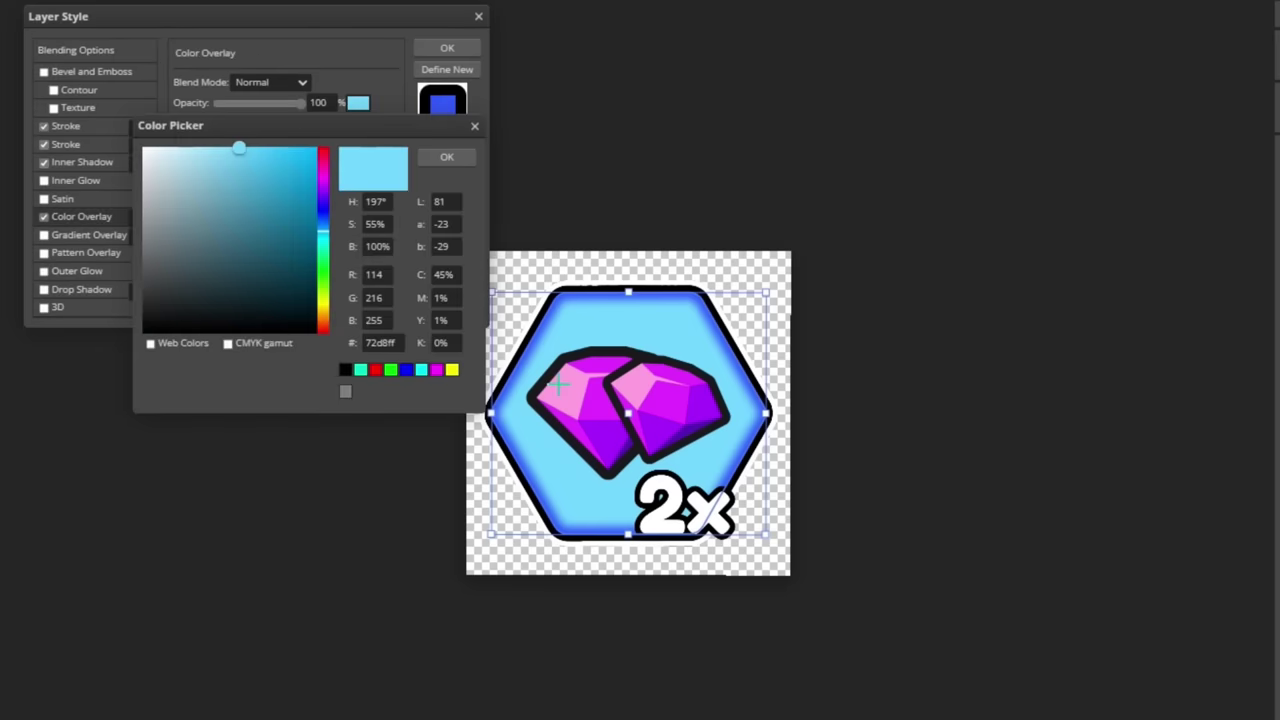
{"action": "left_click", "coordinate": [323, 166]}
{"action": "left_click", "coordinate": [257, 151]}
{"action": "left_click_drag", "start_coordinate": [257, 151], "coordinate": [190, 140]}
- Create the Double Clicks pass with its hexagon cursor icon and description
{"action": "key", "text": "Return"}
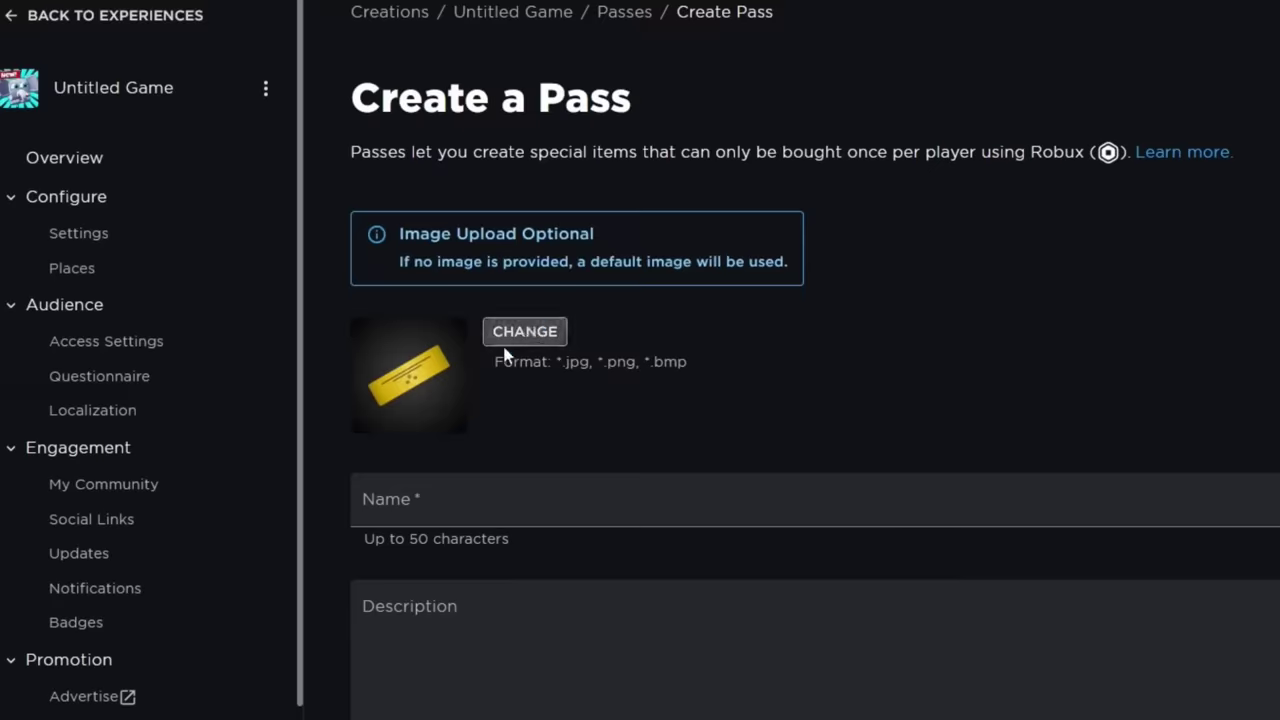
{"action": "left_click", "coordinate": [522, 333]}
{"action": "left_click", "coordinate": [677, 634]}
{"action": "left_click_drag", "start_coordinate": [511, 508], "coordinate": [358, 494]}
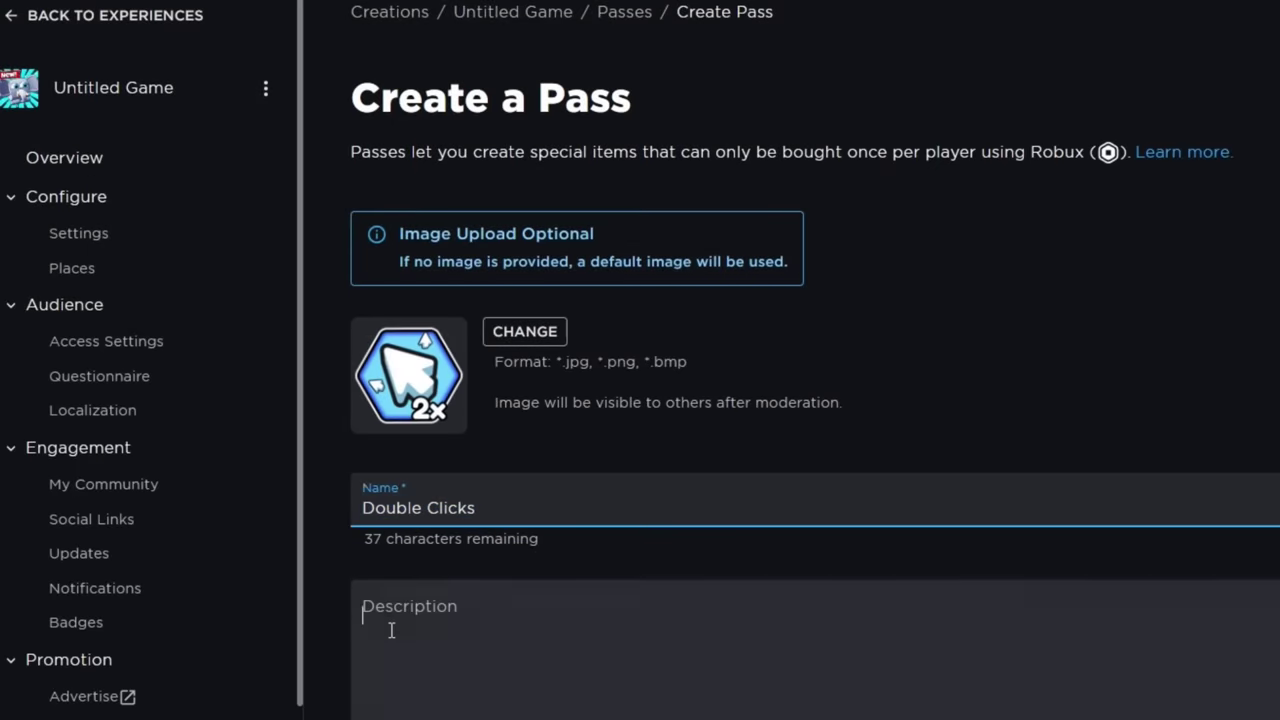
{"action": "type", "text": "earned!"}
{"action": "scroll", "coordinate": [470, 620], "scroll_direction": "down", "scroll_amount": 3}
{"action": "left_click", "coordinate": [545, 616]}
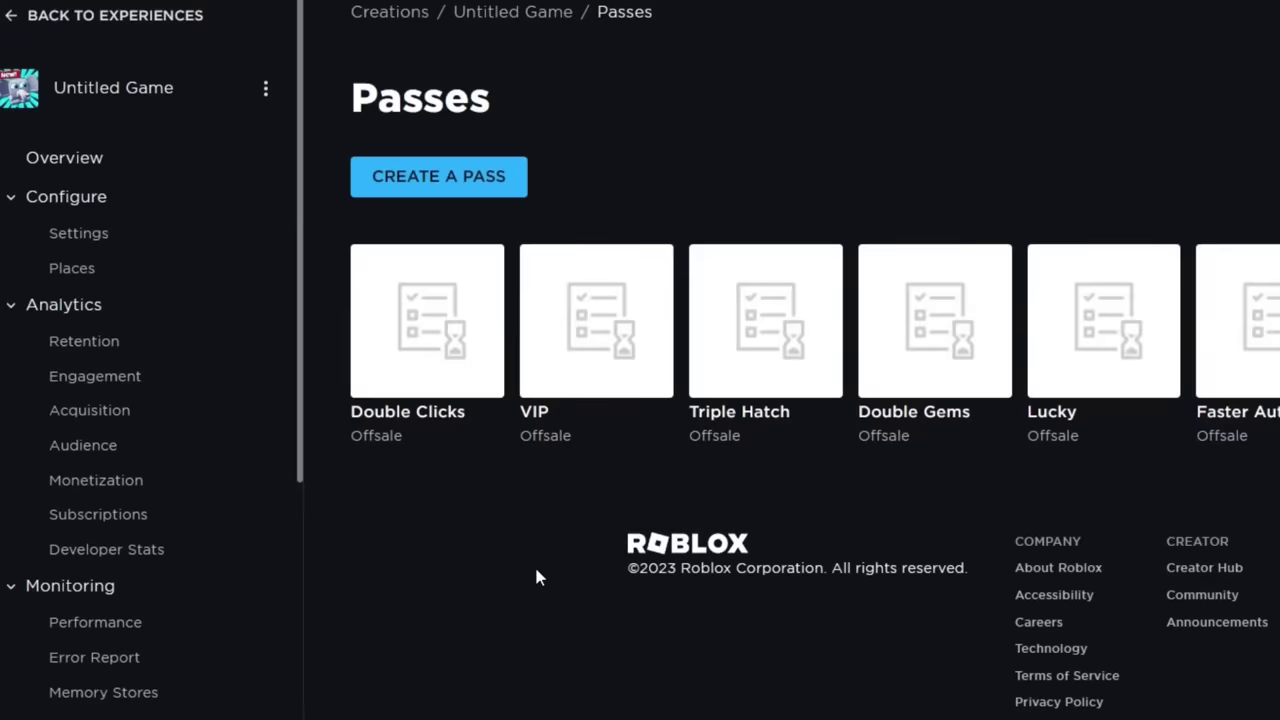
- Put the Faster Auto Click pass up for sale in its Sales settings
{"action": "left_click", "coordinate": [1224, 320]}
{"action": "left_click", "coordinate": [34, 197]}
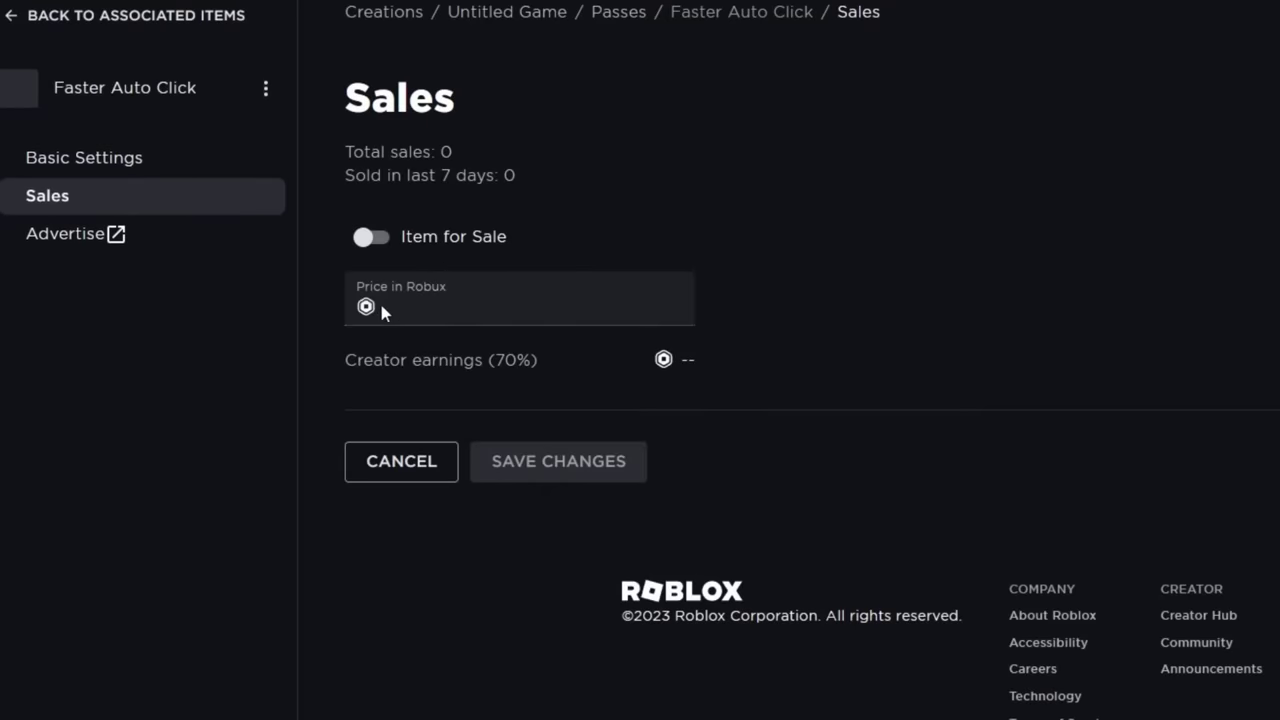
{"action": "left_click", "coordinate": [442, 306]}
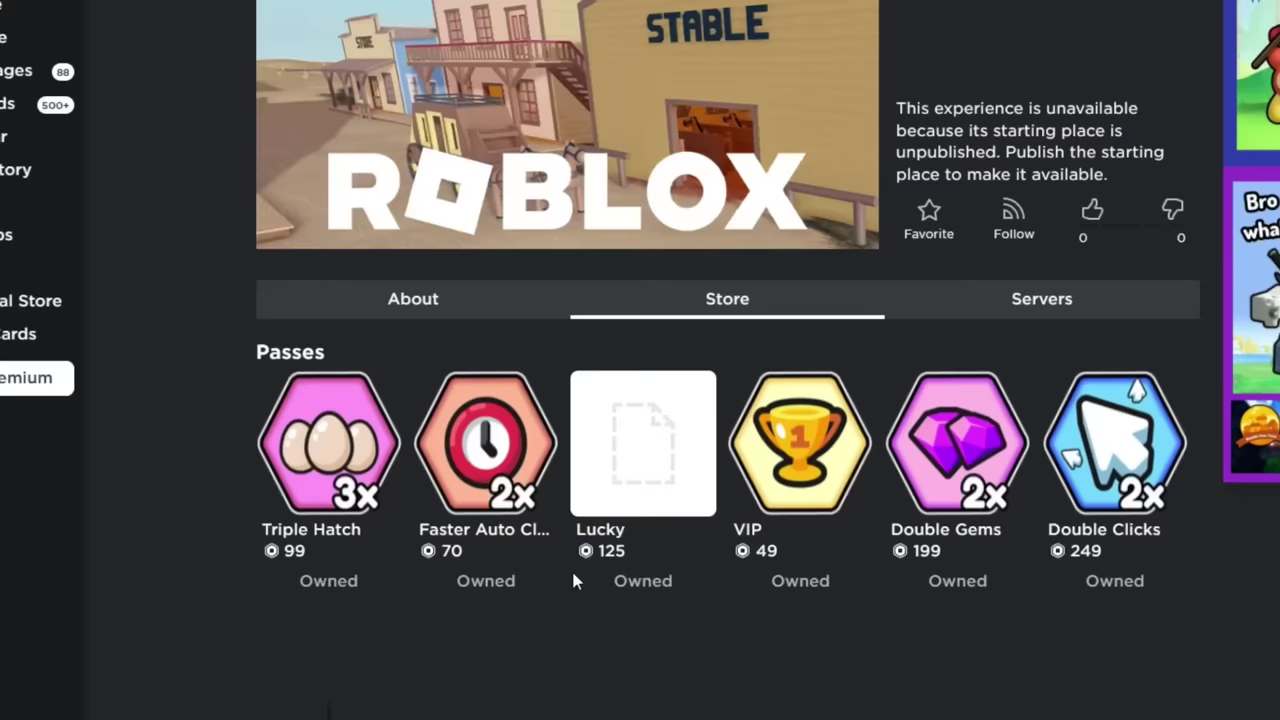
{"action": "scroll", "coordinate": [571, 580], "scroll_direction": "down", "scroll_amount": 3}
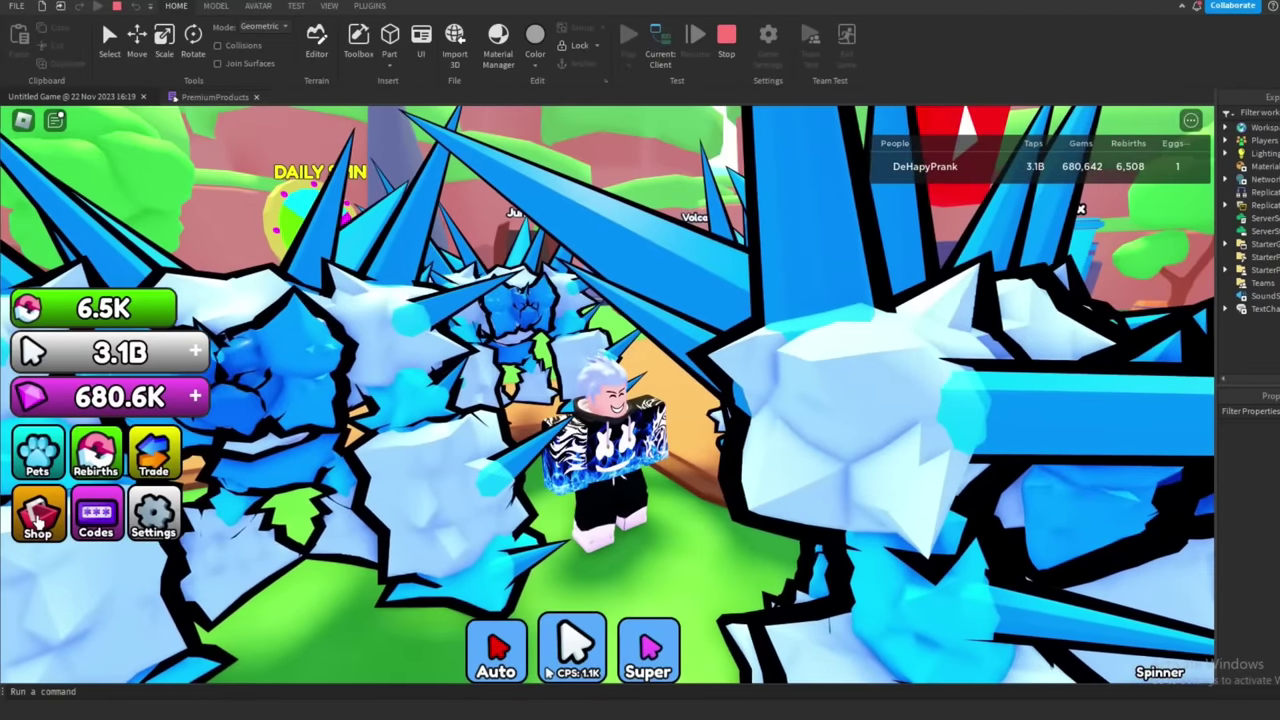
- Open the in-game shop and scroll through the Gamepasses with their hexagon icons
{"action": "left_click", "coordinate": [47, 530]}
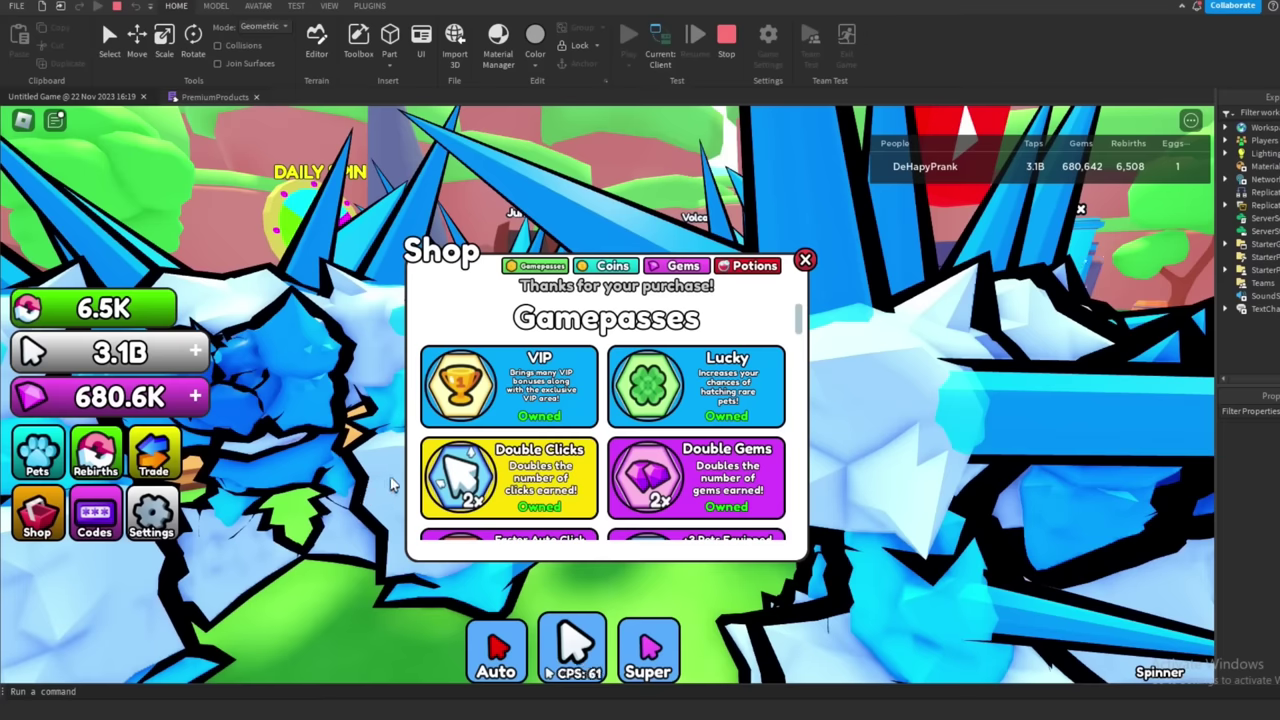
{"action": "scroll", "coordinate": [553, 430], "scroll_direction": "down", "scroll_amount": 2}
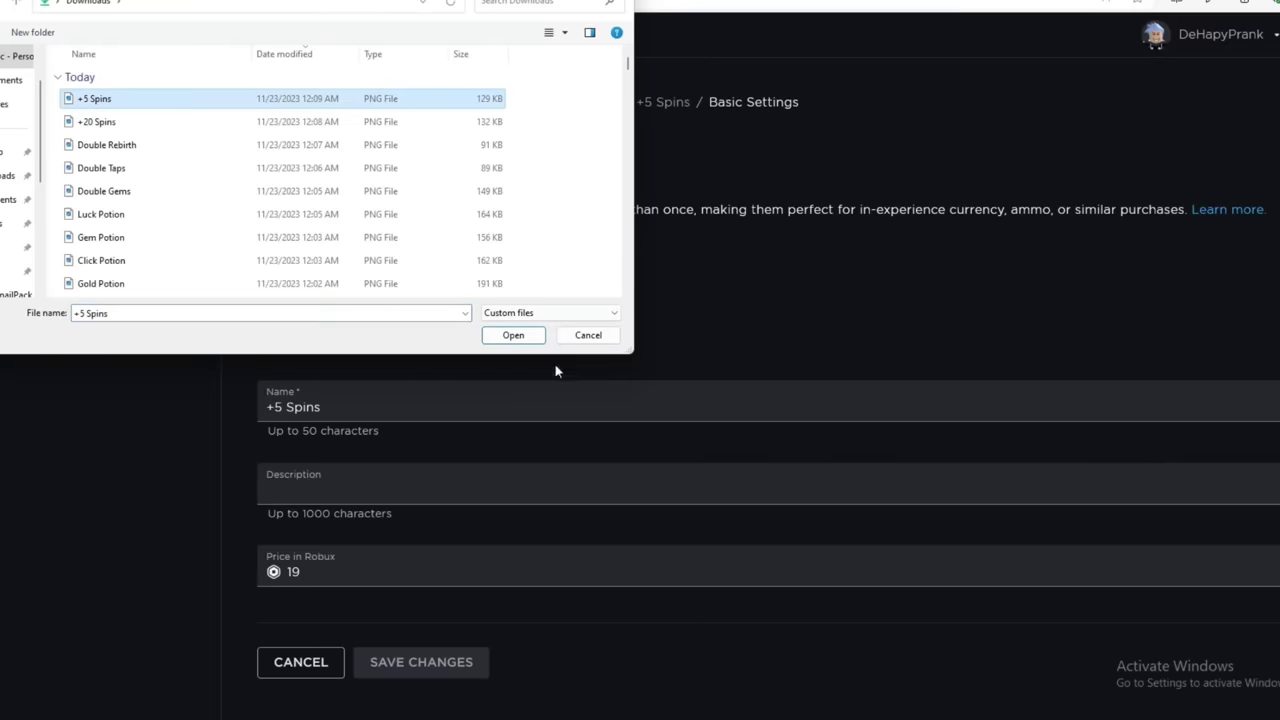
- Upload the +5 Spins hexagon spin-wheel image and save the product changes
{"action": "left_click", "coordinate": [513, 335]}
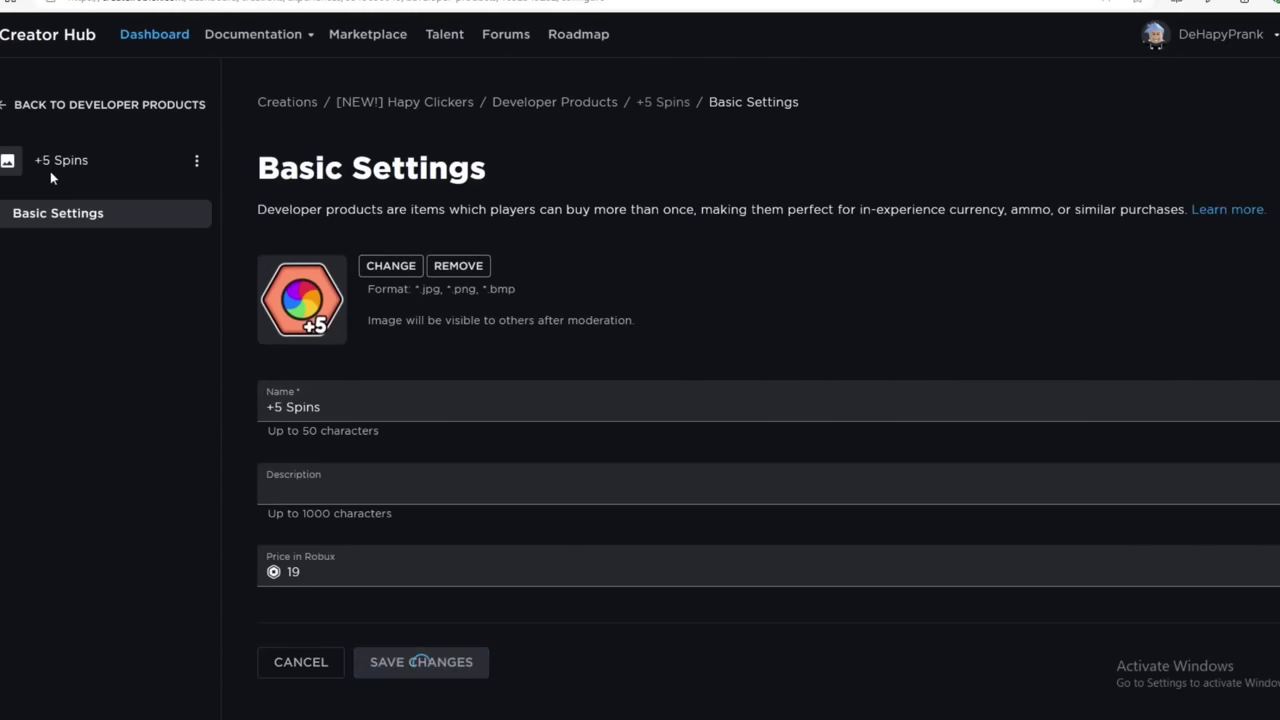
{"action": "left_click", "coordinate": [9, 114]}
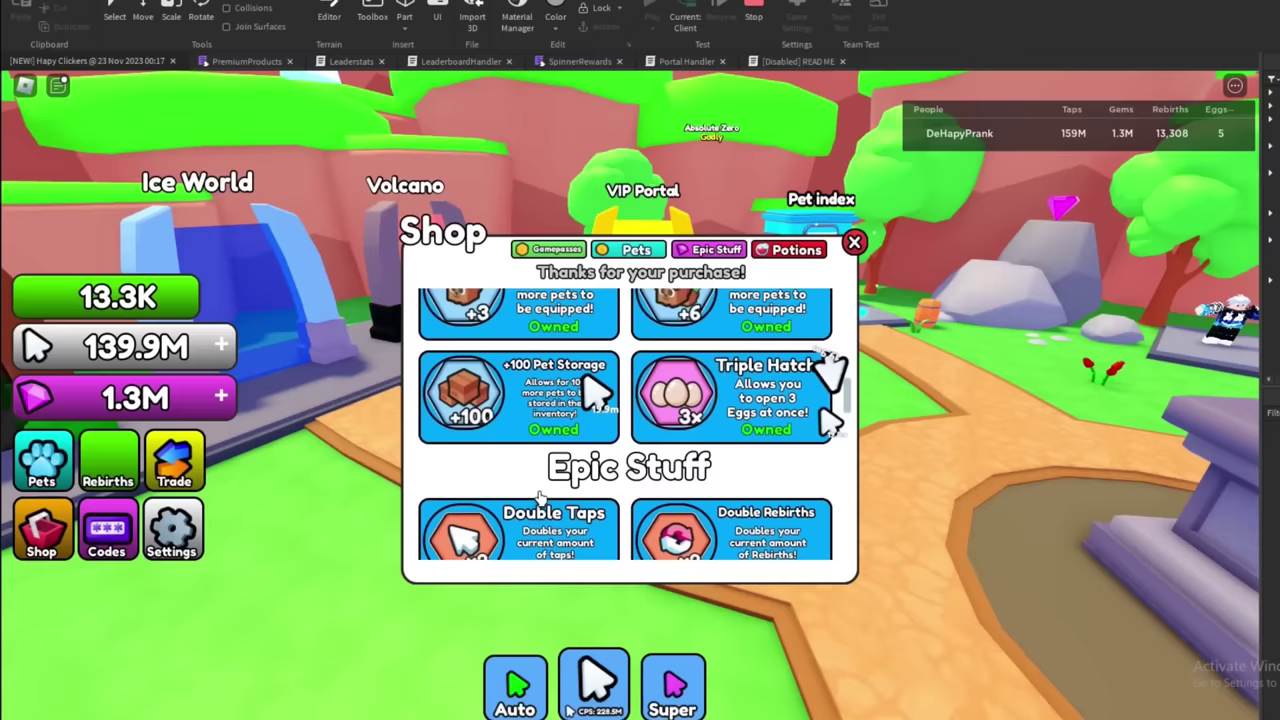
- Scroll the playtest Shop list to check the hexagon-icon passes and Epic Stuff products
{"action": "scroll", "coordinate": [537, 494], "scroll_direction": "up", "scroll_amount": 3}
{"action": "scroll", "coordinate": [537, 494], "scroll_direction": "down", "scroll_amount": 2}
{"action": "scroll", "coordinate": [540, 492], "scroll_direction": "down", "scroll_amount": 6}
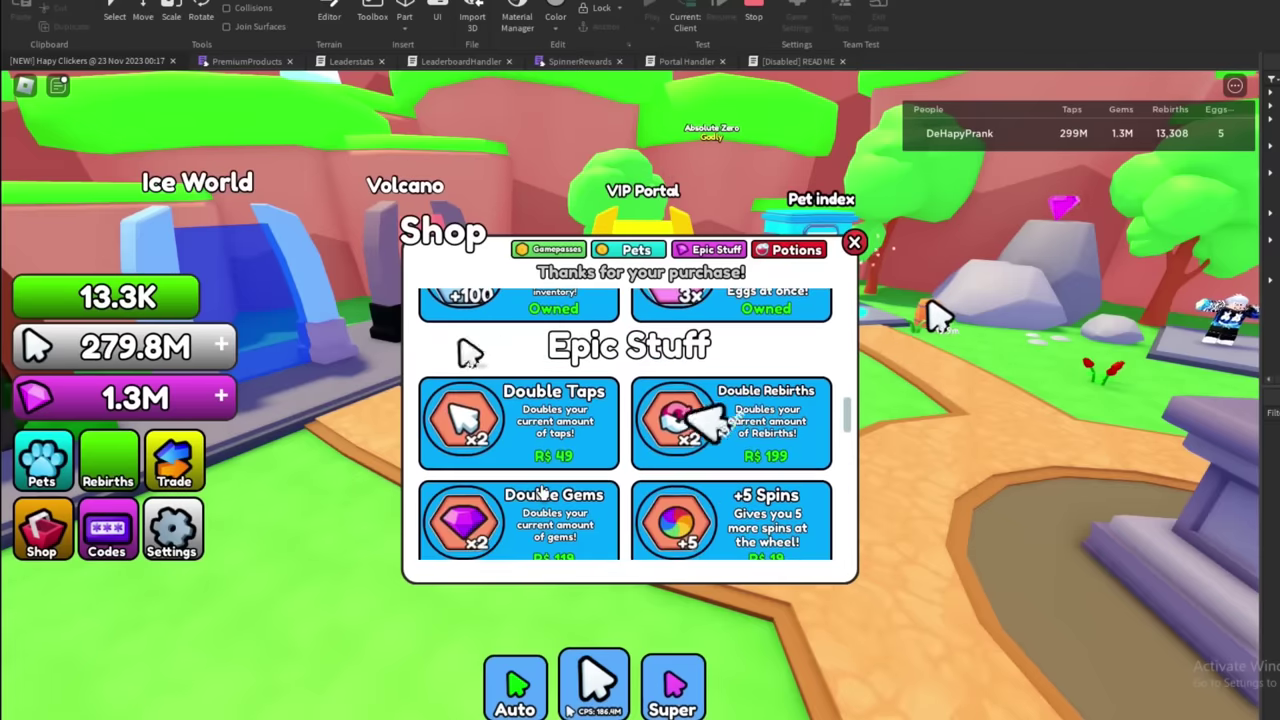
{"action": "scroll", "coordinate": [541, 492], "scroll_direction": "down", "scroll_amount": 3}
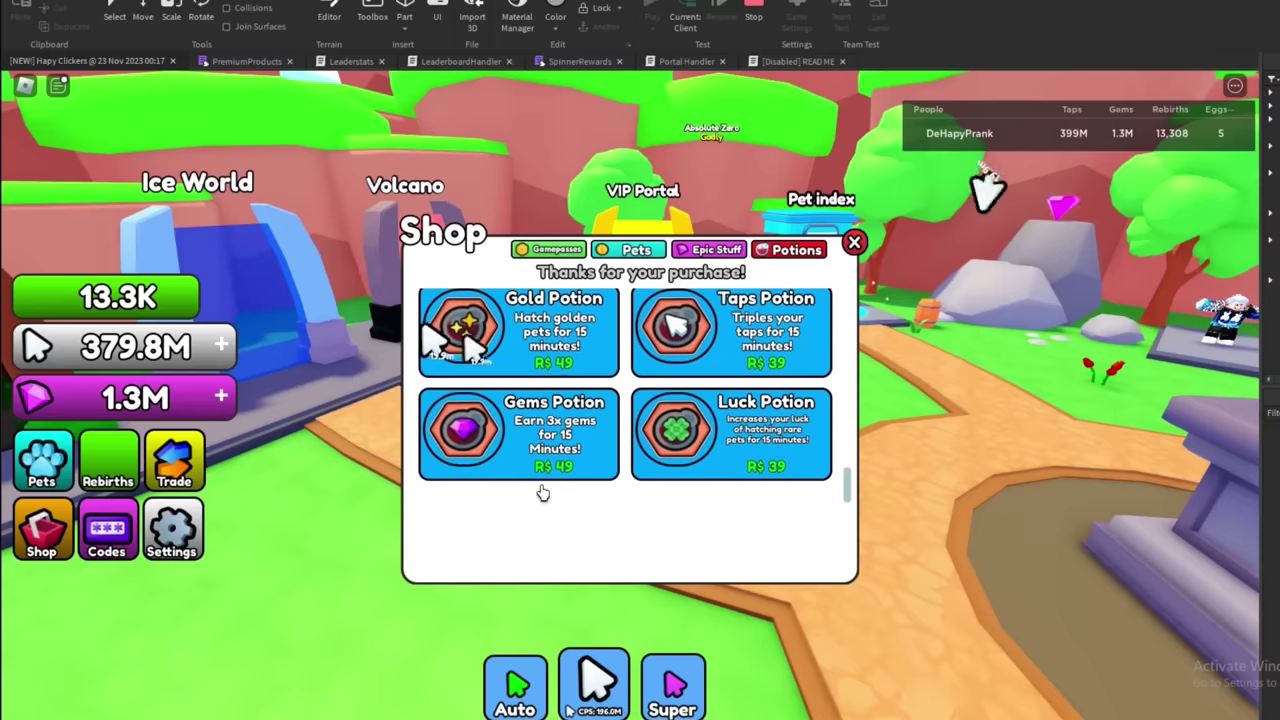
{"action": "scroll", "coordinate": [541, 492], "scroll_direction": "up", "scroll_amount": 4}
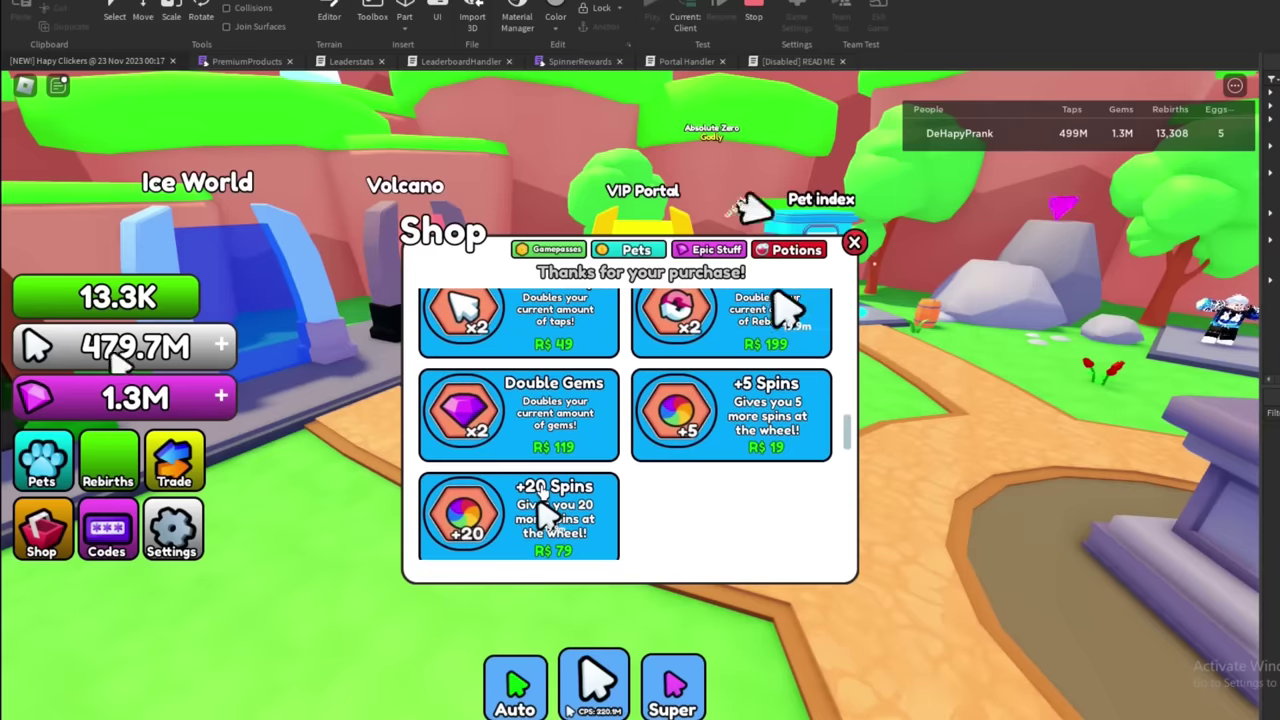
{"action": "scroll", "coordinate": [541, 492], "scroll_direction": "up", "scroll_amount": 4}
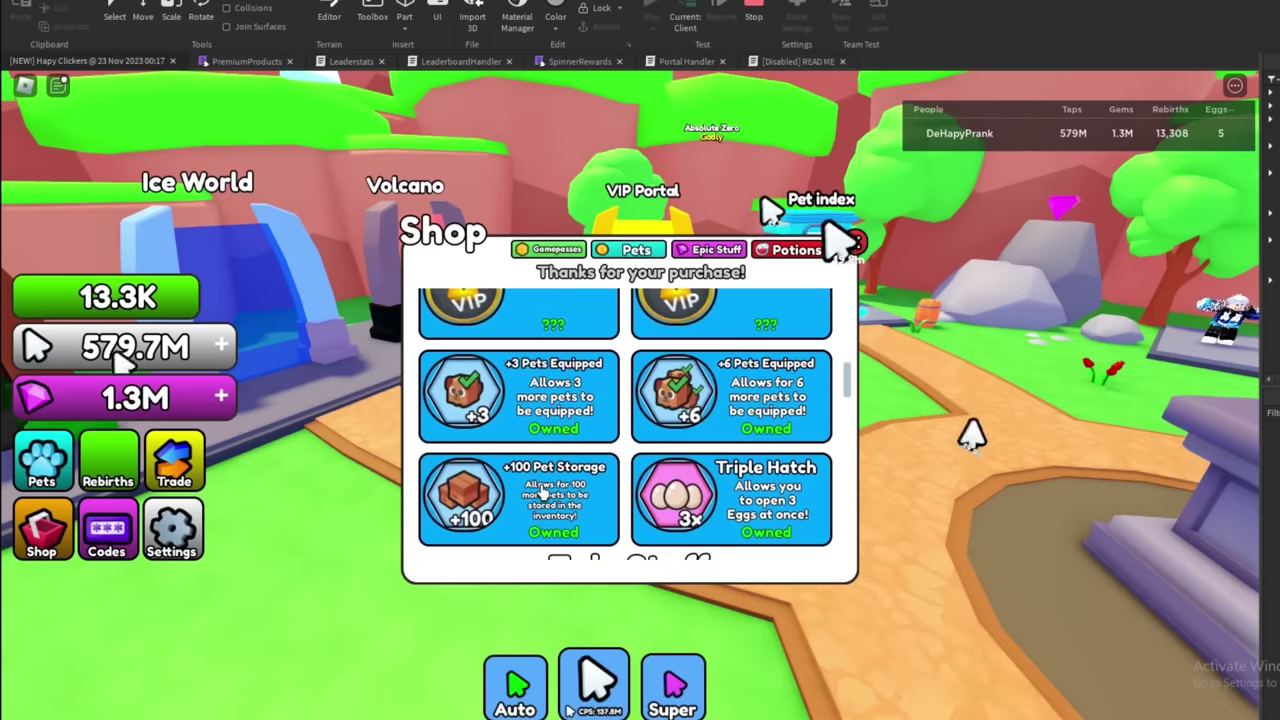
{"action": "scroll", "coordinate": [541, 492], "scroll_direction": "up", "scroll_amount": 2}
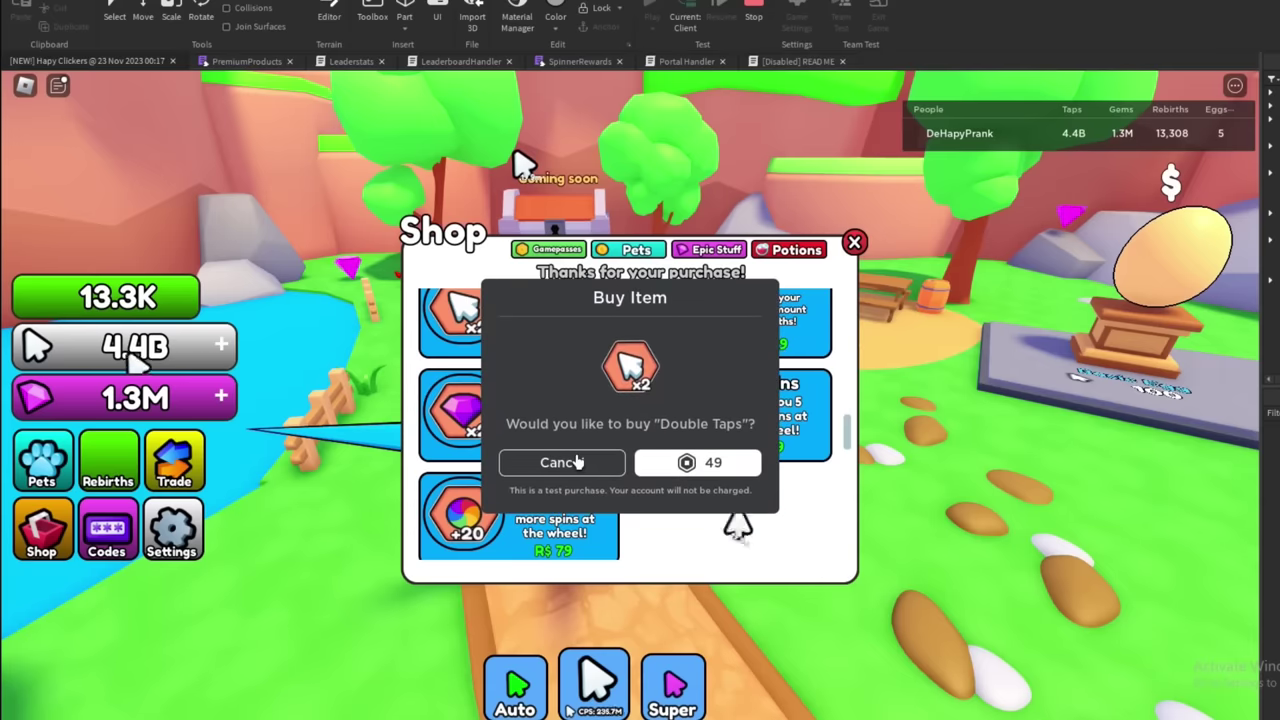
- Cancel the Double Taps test purchase and decline the trade so both windows close
{"action": "left_click", "coordinate": [560, 462]}
{"action": "scroll", "coordinate": [575, 458], "scroll_direction": "up", "scroll_amount": 2}
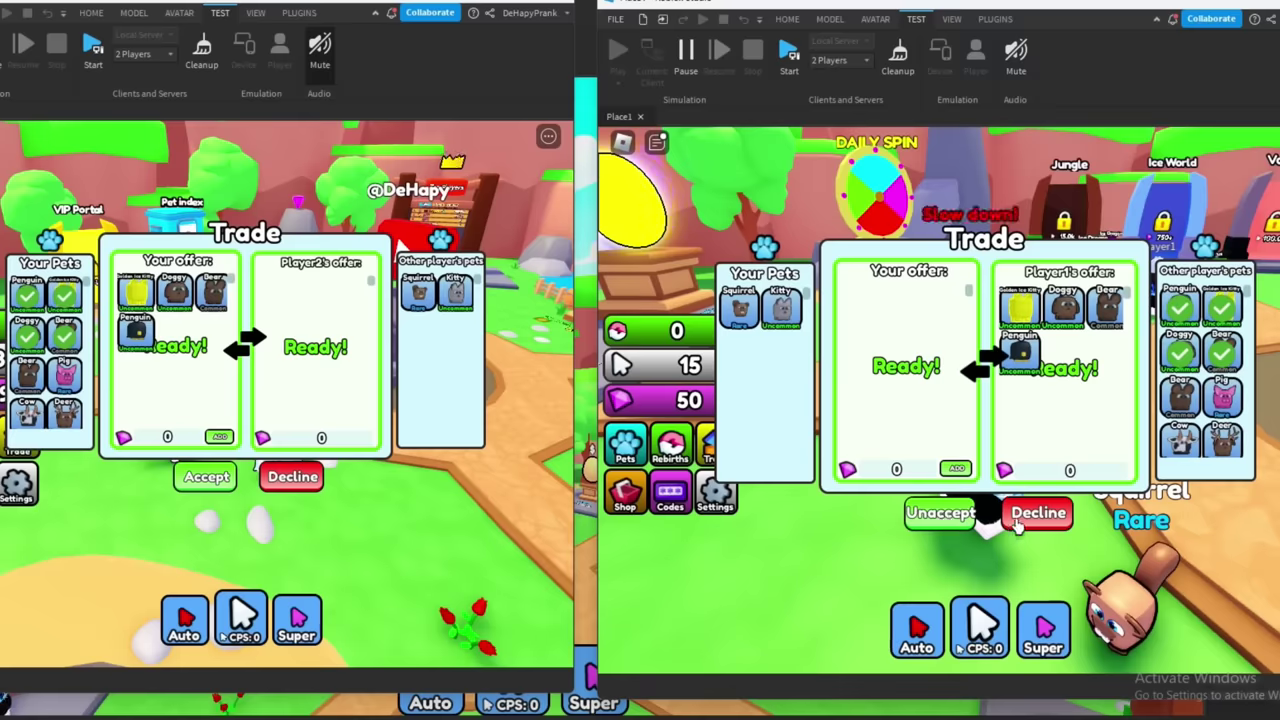
{"action": "left_click", "coordinate": [1018, 526]}
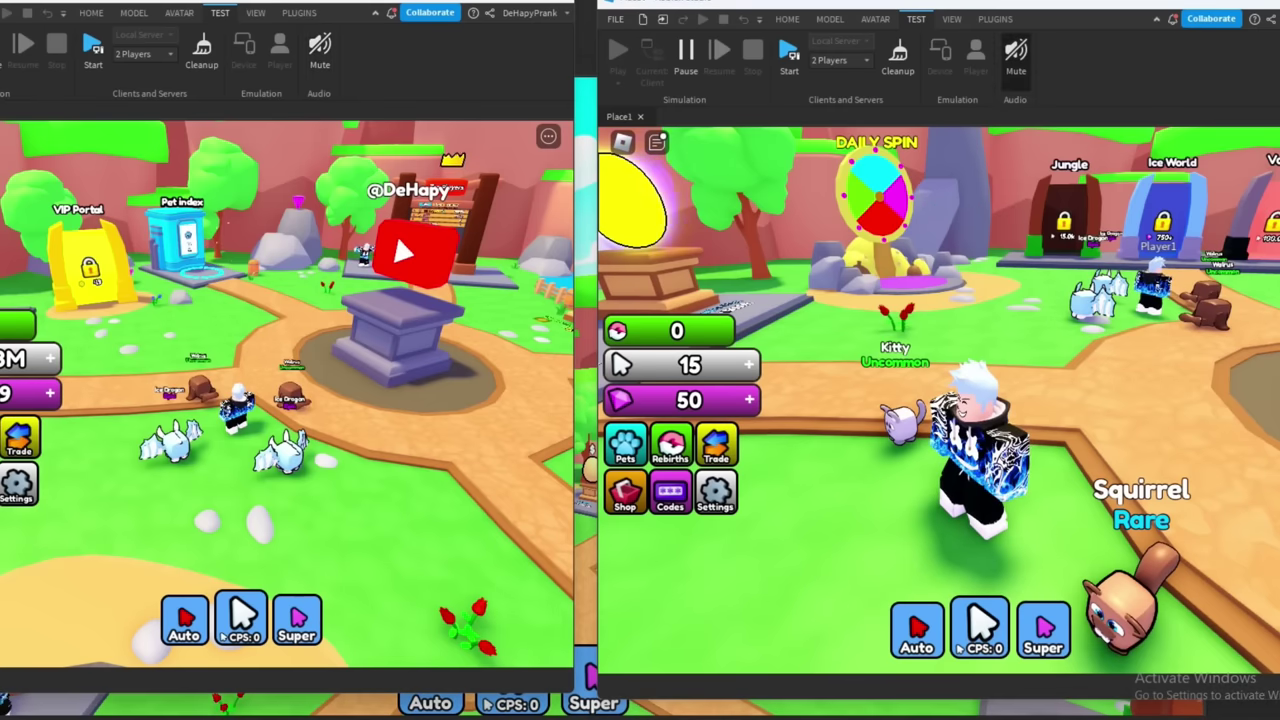
- Open the pets inventory and unequip three pets from the equipped team
{"action": "left_click", "coordinate": [627, 447]}
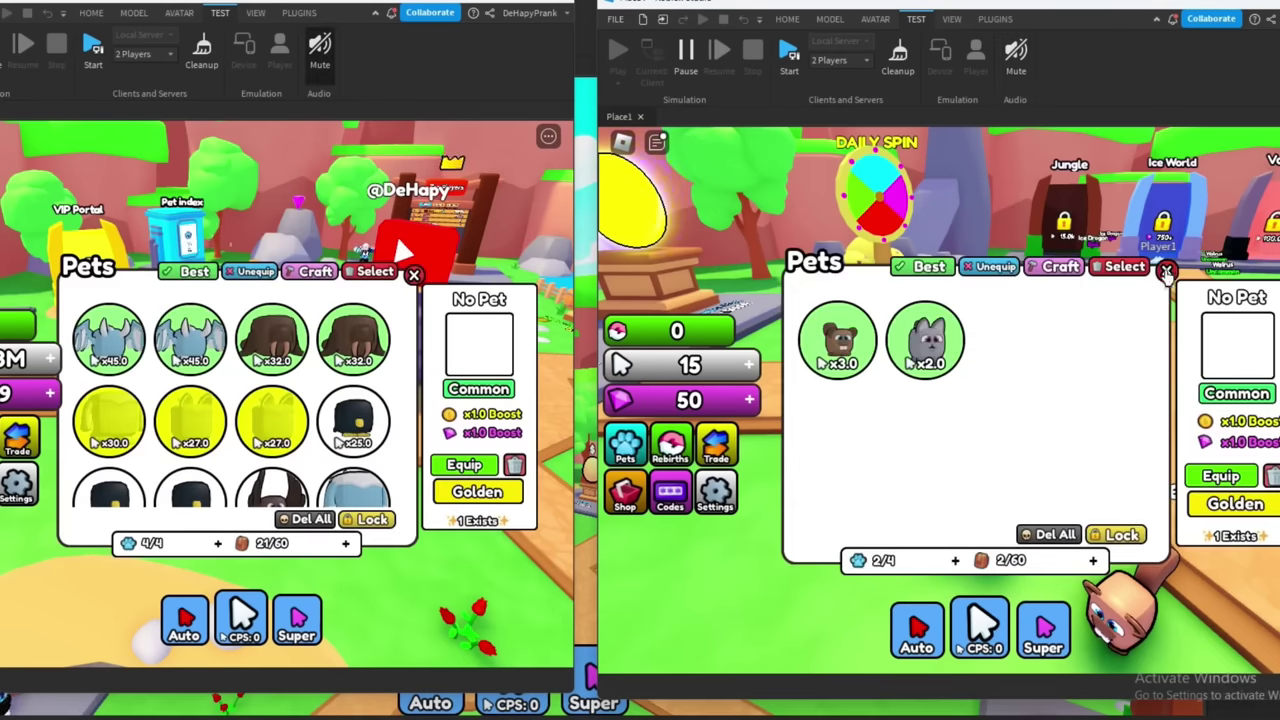
{"action": "left_click", "coordinate": [1166, 272]}
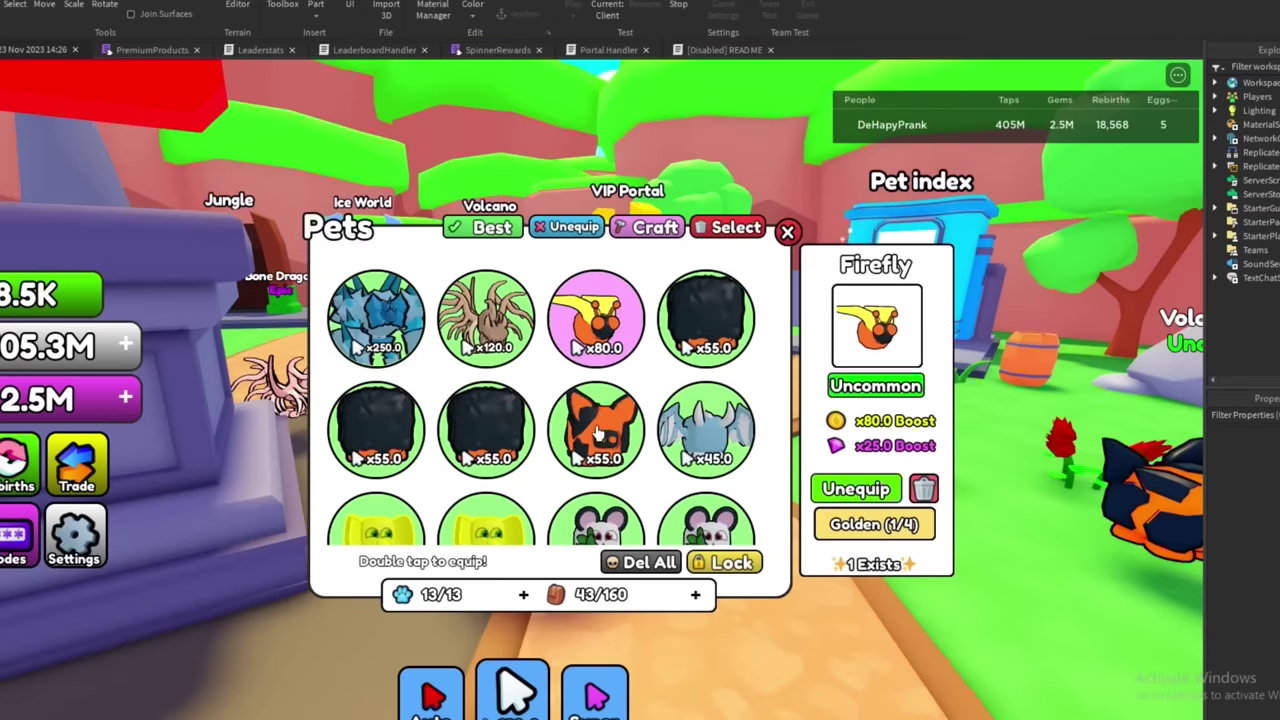
{"action": "scroll", "coordinate": [547, 398], "scroll_direction": "down", "scroll_amount": 4}
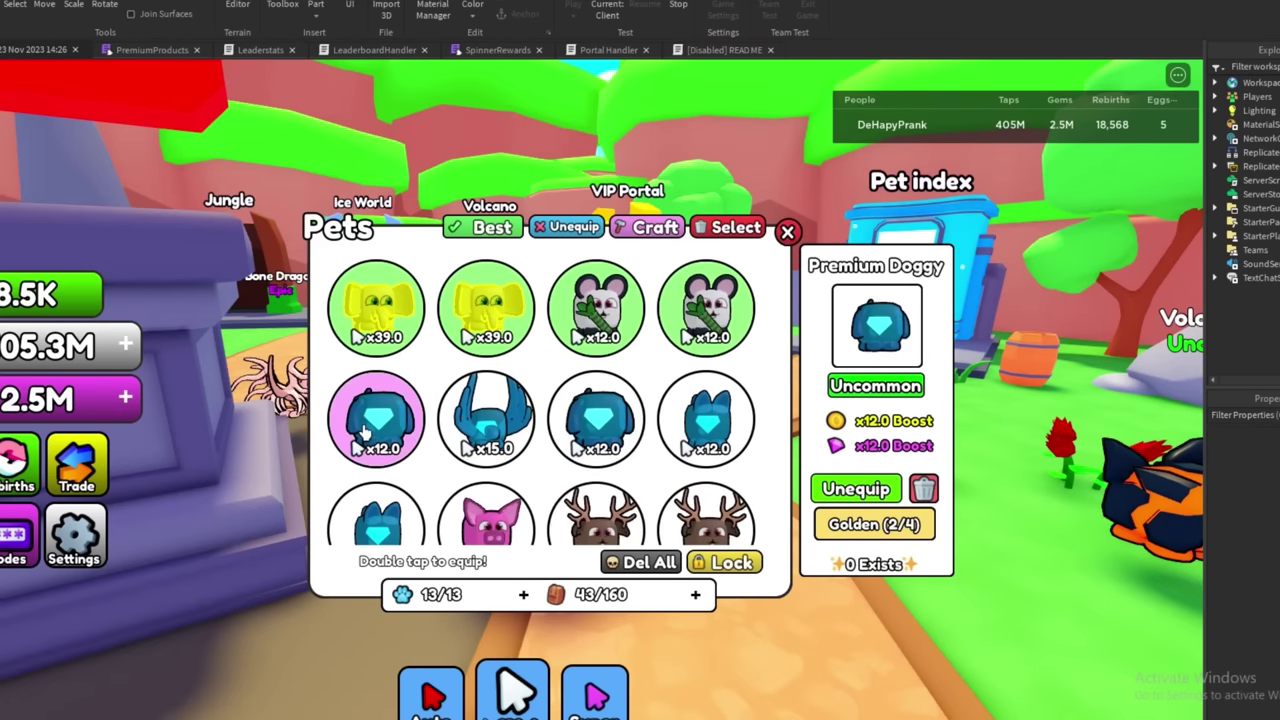
{"action": "double_click", "coordinate": [365, 430]}
{"action": "double_click", "coordinate": [706, 307]}
{"action": "double_click", "coordinate": [596, 307]}
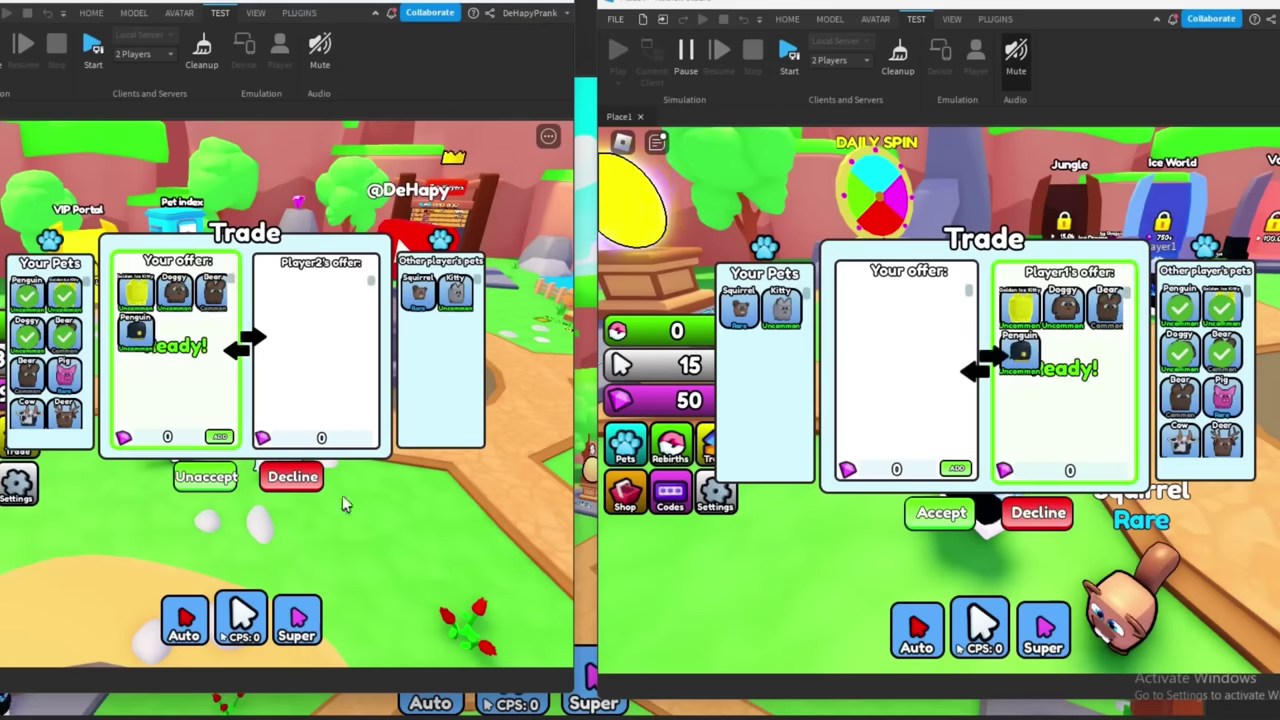
- Accept the trade on the second client, then walk the avatar into the Jungle portal
{"action": "left_click", "coordinate": [941, 514]}
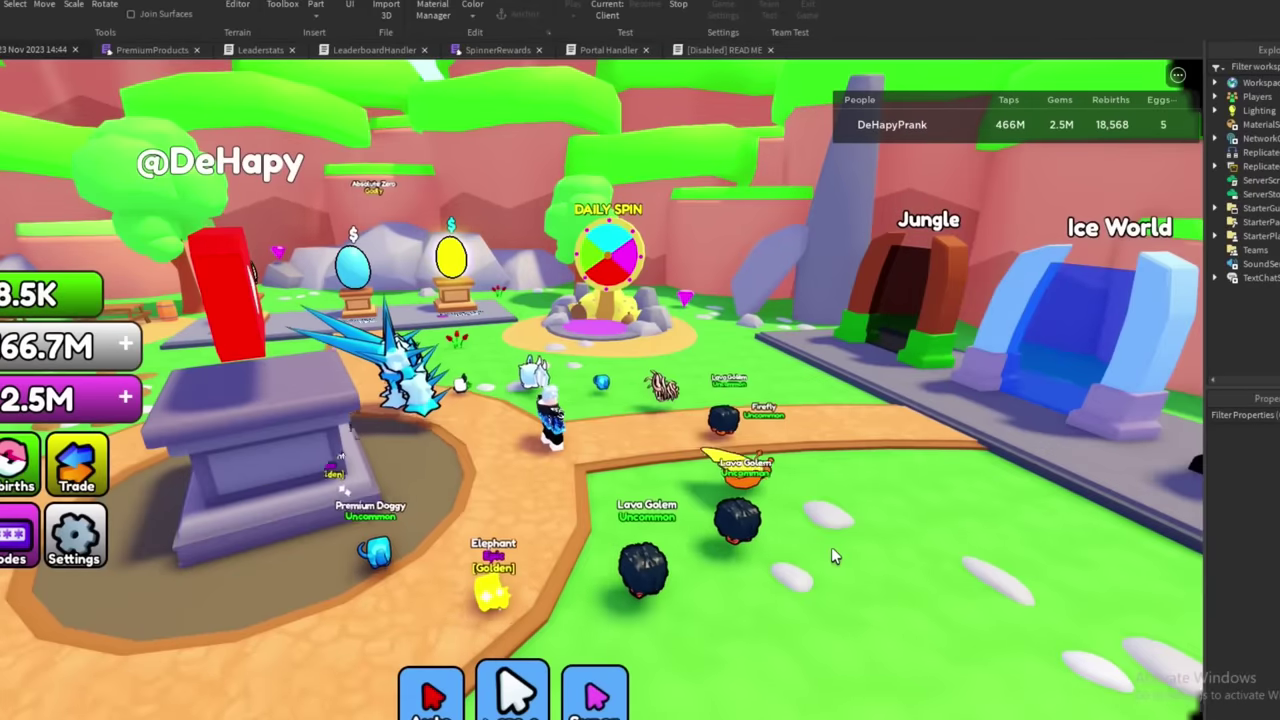
{"action": "key", "text": "w"}
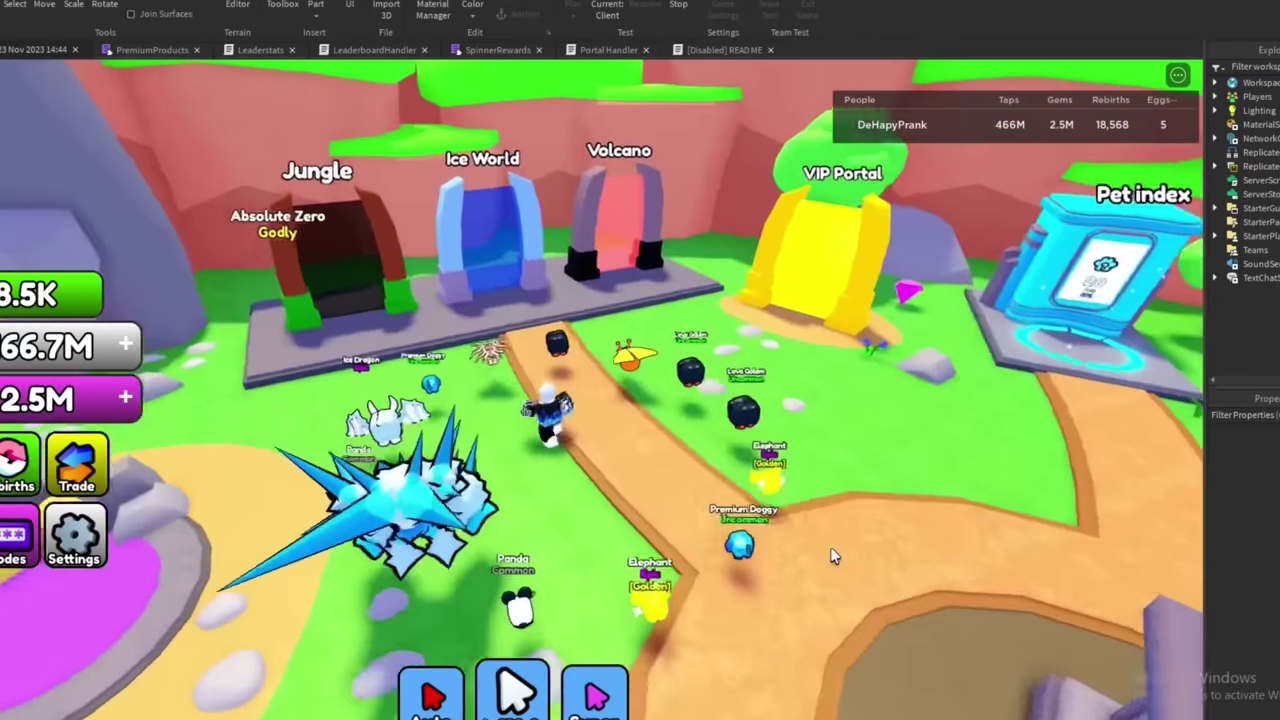
{"action": "key", "text": "w"}
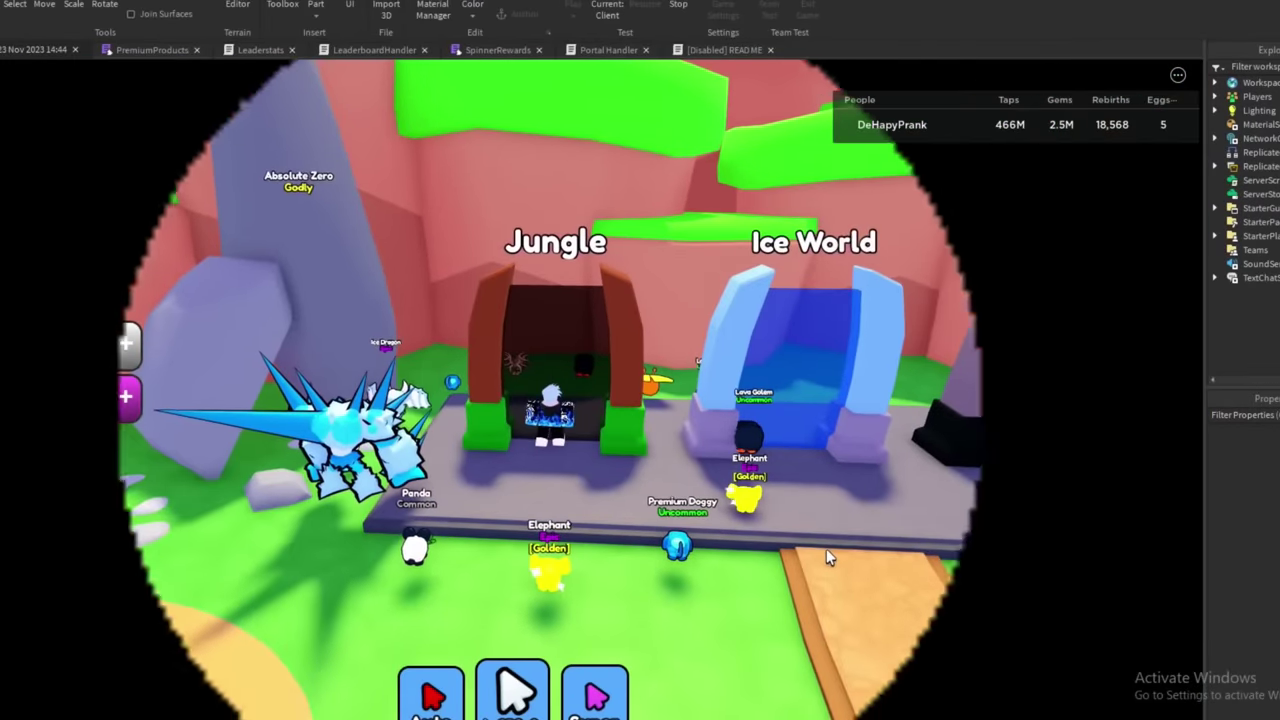
{"action": "key", "text": "a"}
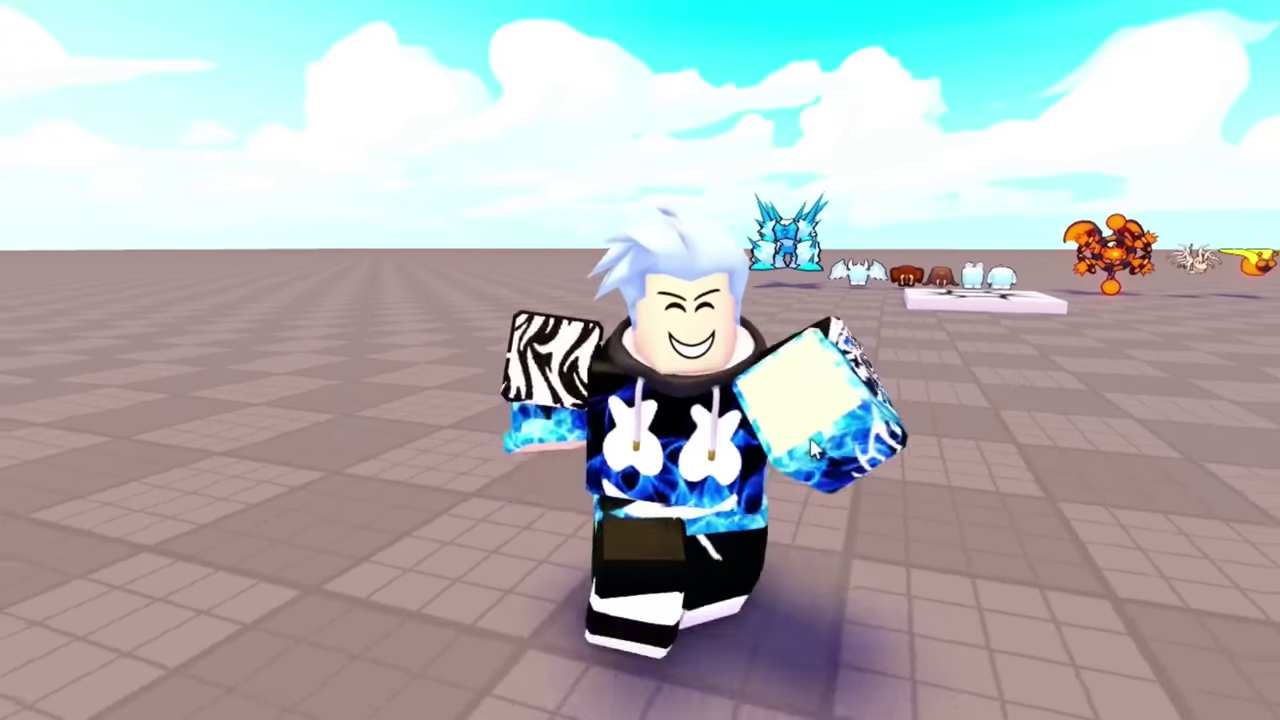
- Walk the avatar around the baseplate toward the purple platform and trigger the lava-dragon pet attack
{"action": "key", "text": "s"}
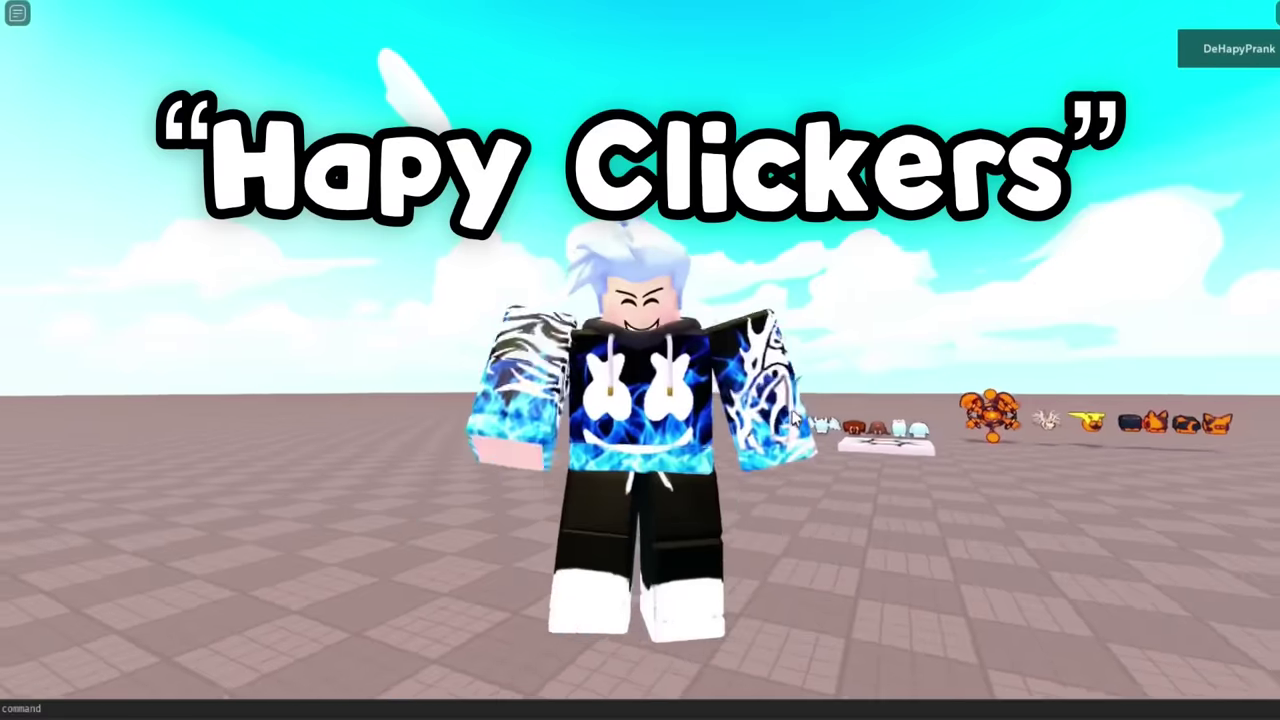
{"action": "right_click_drag", "start_coordinate": [874, 482], "coordinate": [874, 482]}
{"action": "key", "text": "s"}
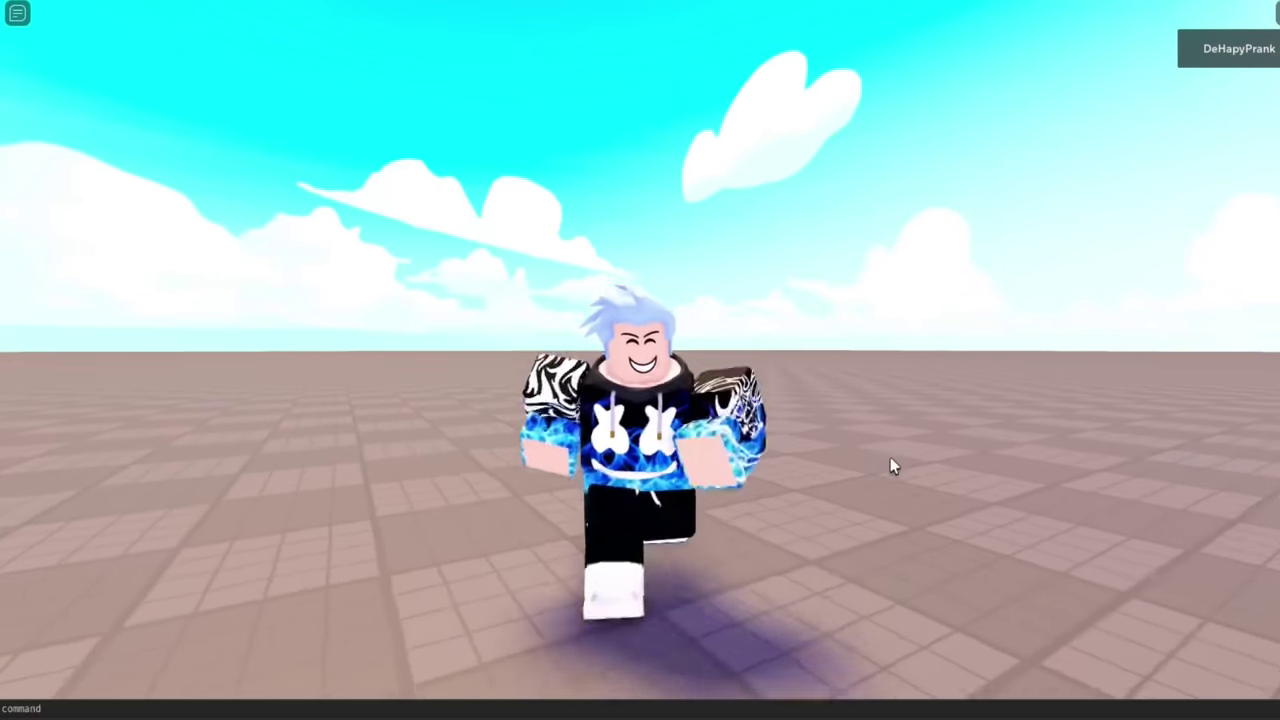
{"action": "key", "text": "w"}
{"action": "key", "text": "s"}
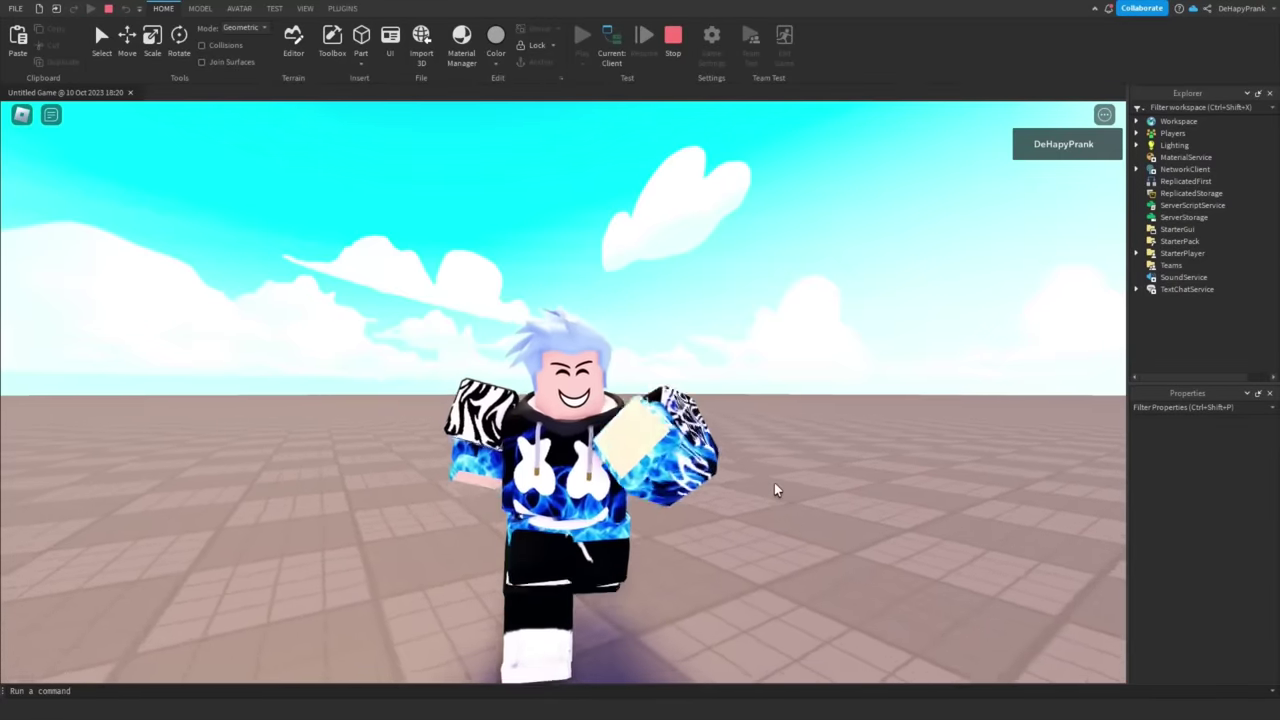
{"action": "key", "text": "s"}
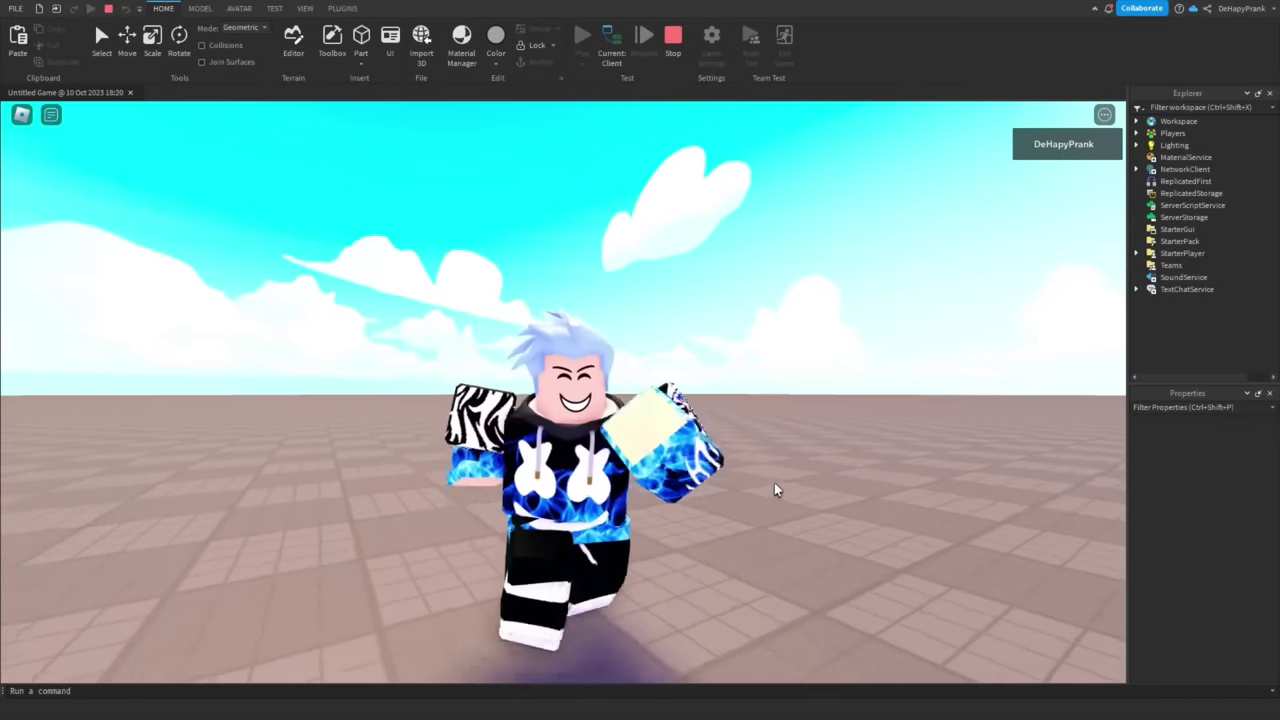
{"action": "key", "text": "s"}
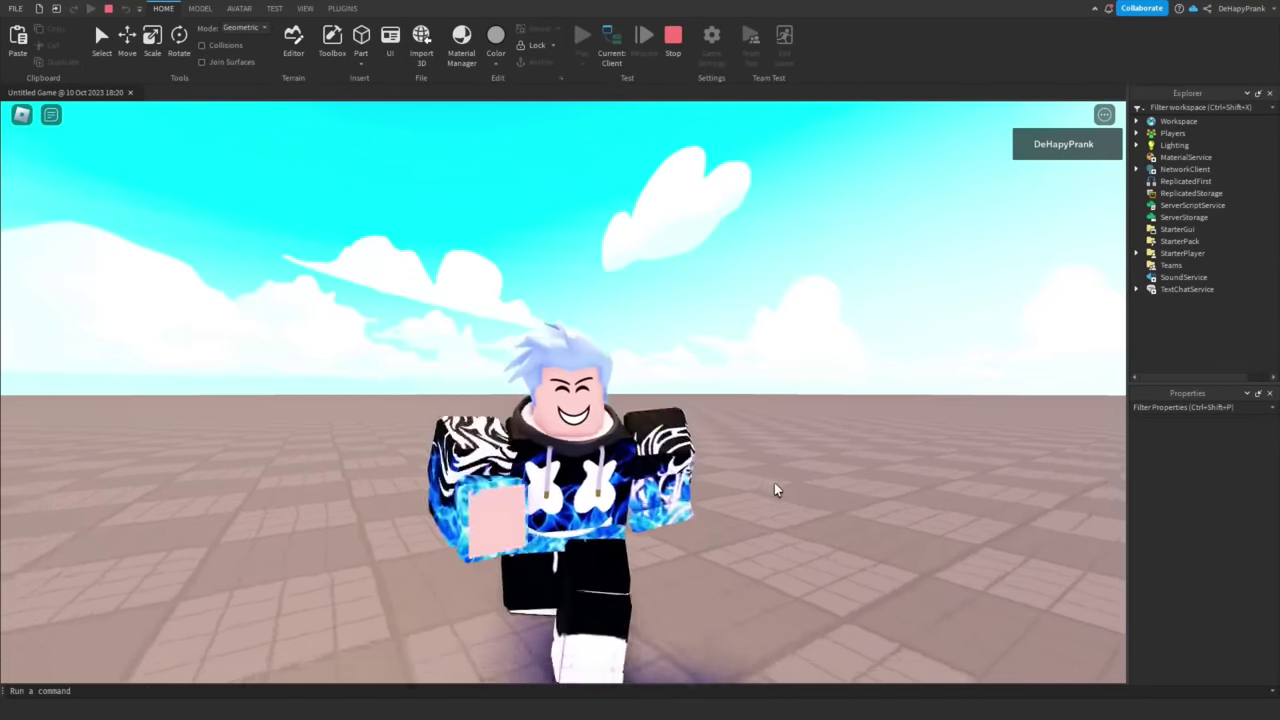
{"action": "key", "text": "s"}
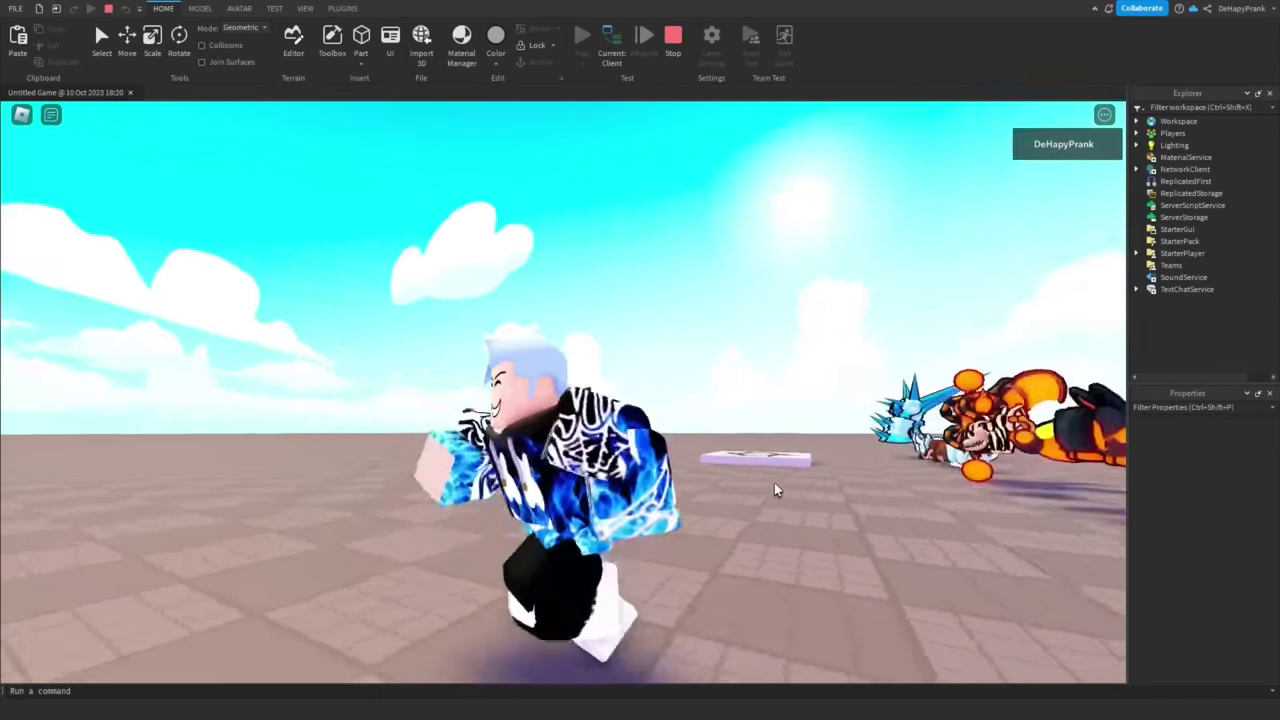
{"action": "key", "text": "s"}
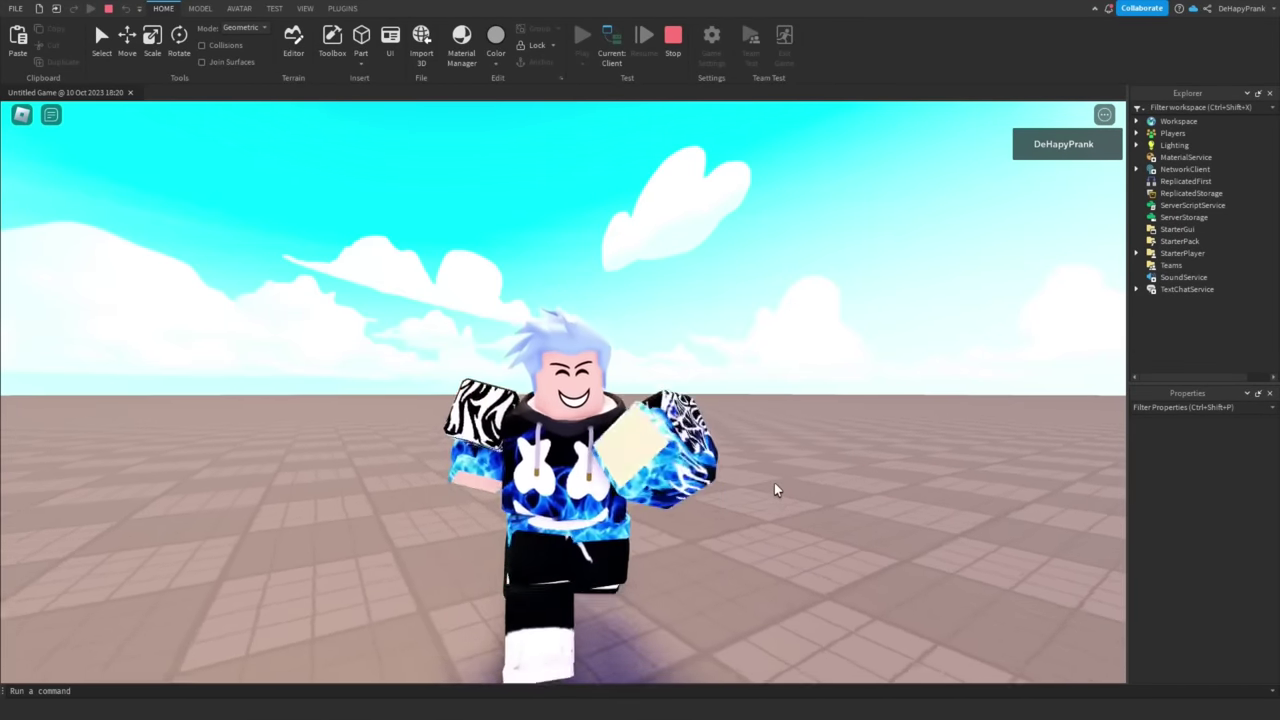
{"action": "key", "text": "s"}
{"action": "left_click", "coordinate": [774, 490]}
- Walk the avatar past the Teleport steps and Index toward the Leaderboards
{"action": "key", "text": "s"}
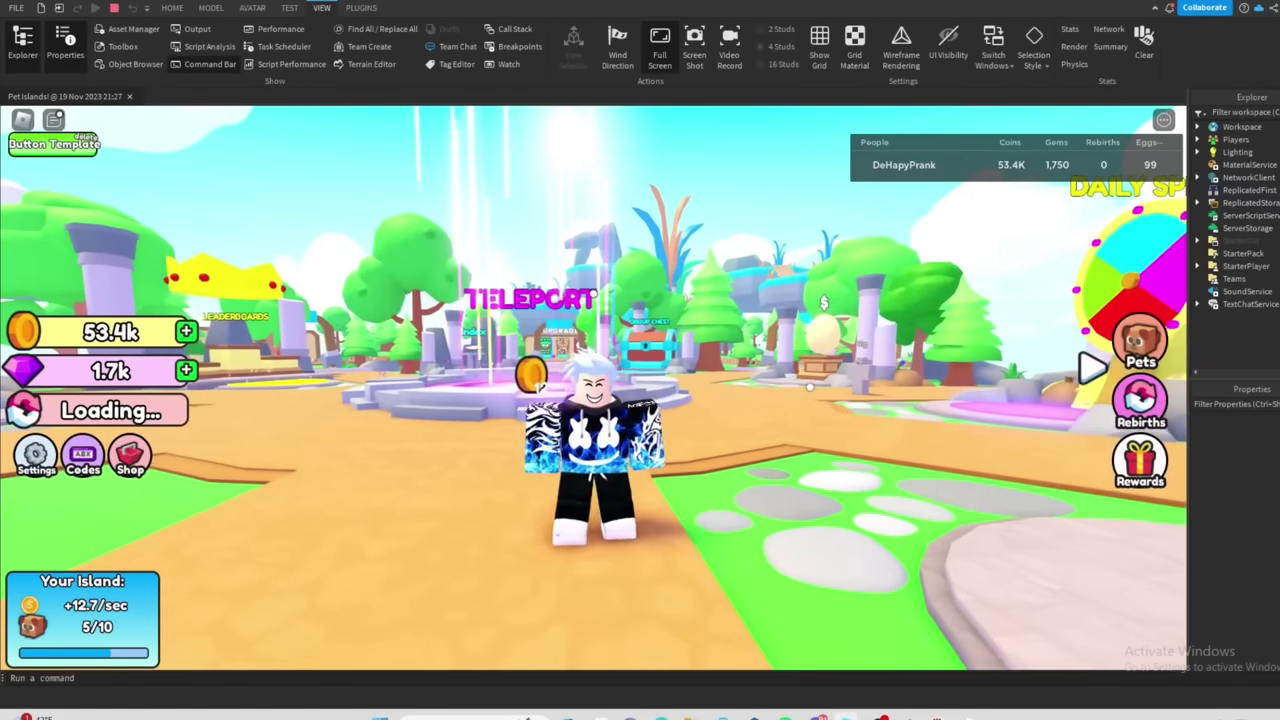
{"action": "key", "text": "w"}
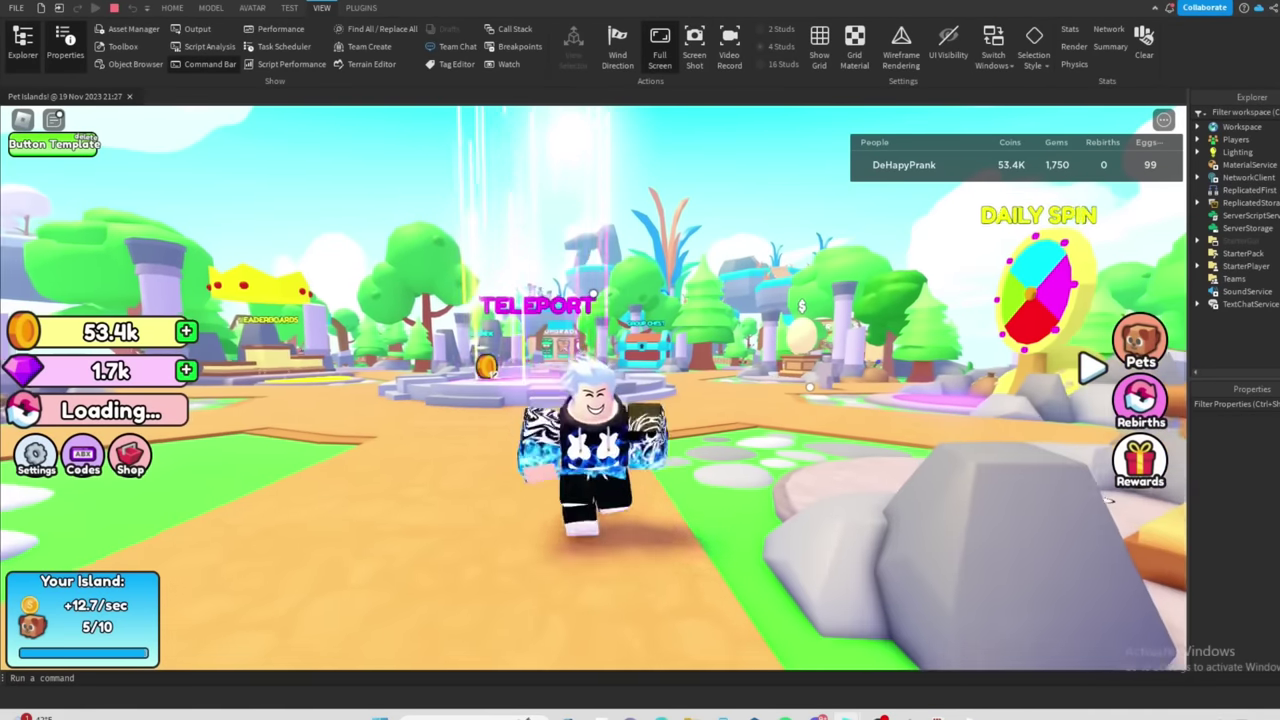
{"action": "key", "text": "w"}
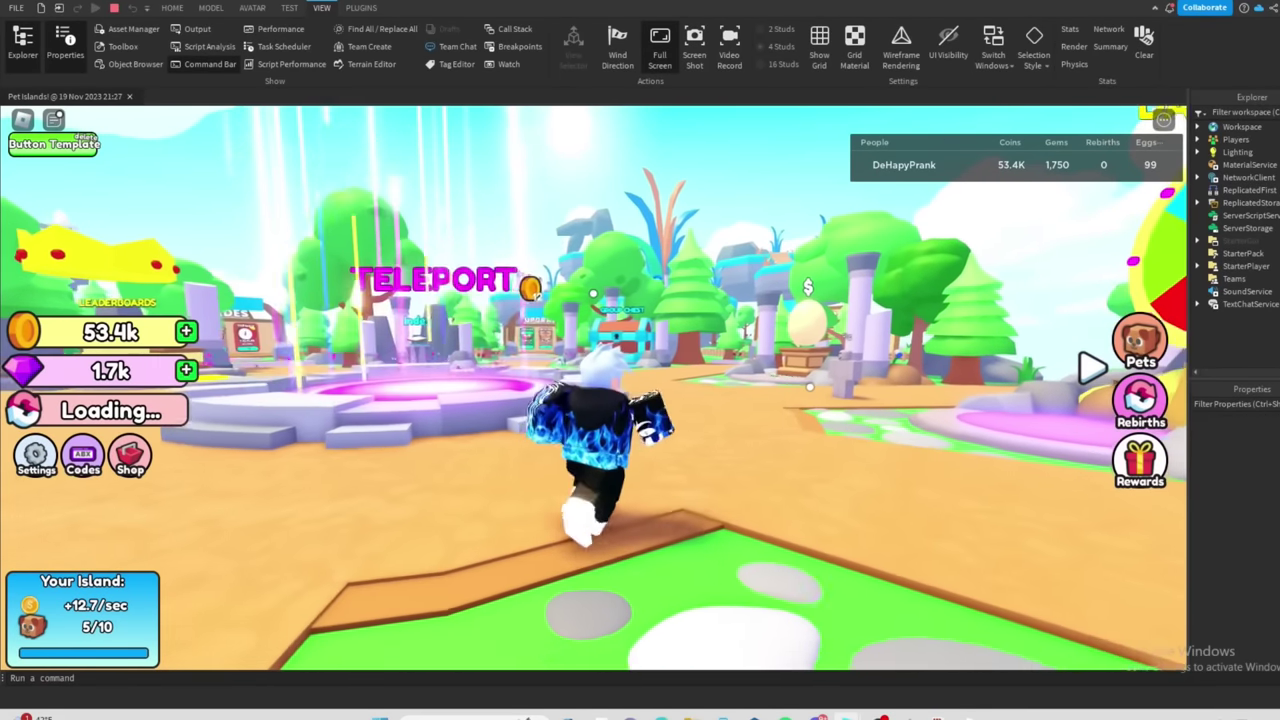
{"action": "key", "text": "w"}
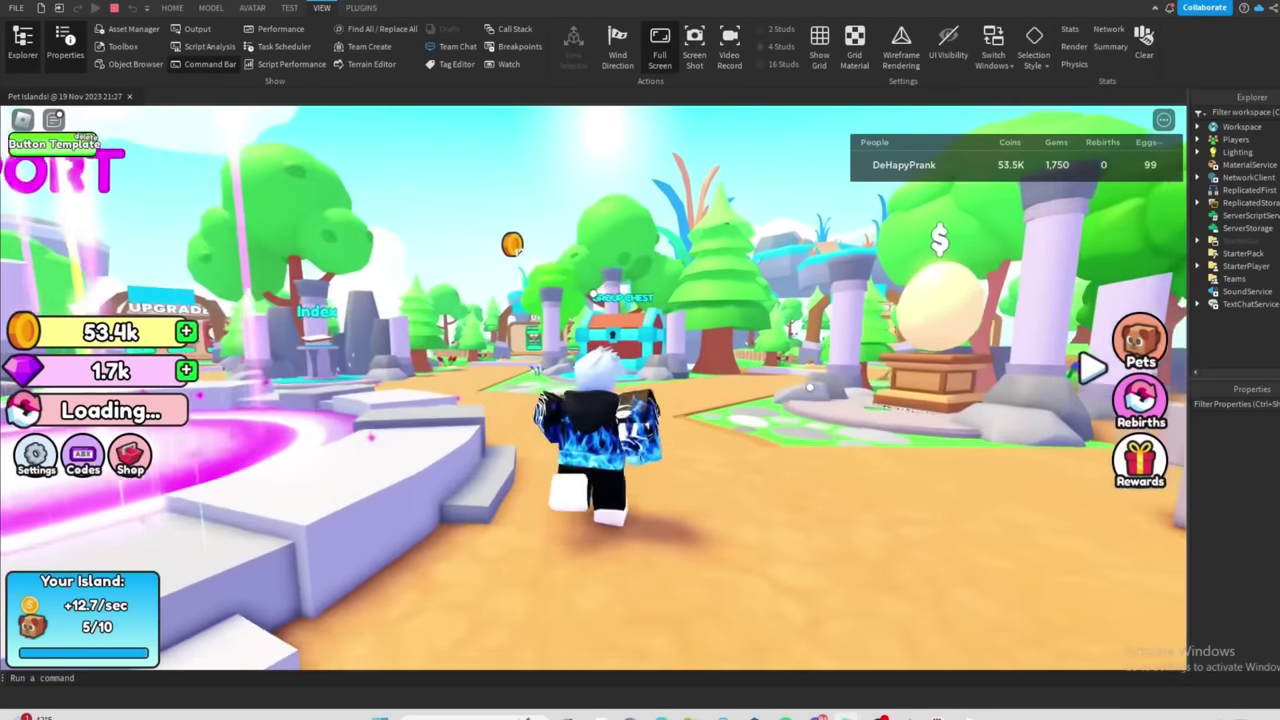
{"action": "key", "text": "w"}
{"action": "key", "text": "a"}
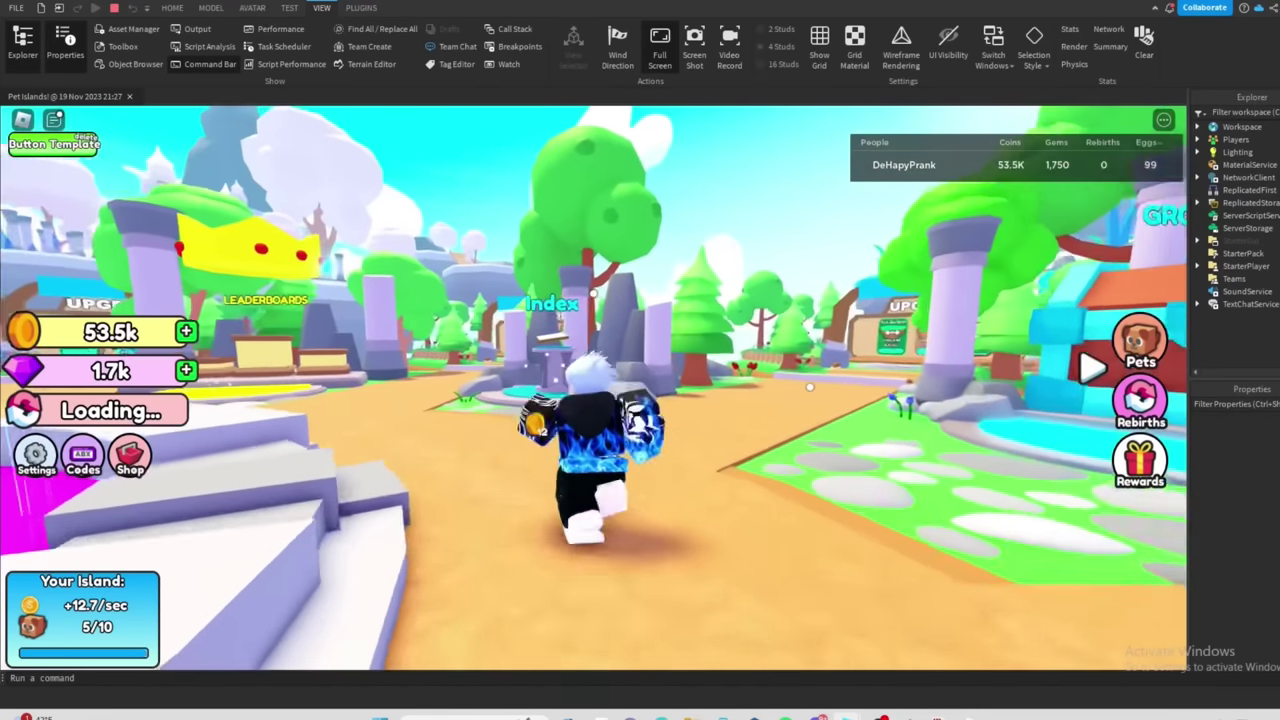
- Cross the Teleport pad and run along the path collecting coins up to 53.8k
{"action": "key", "text": "w"}
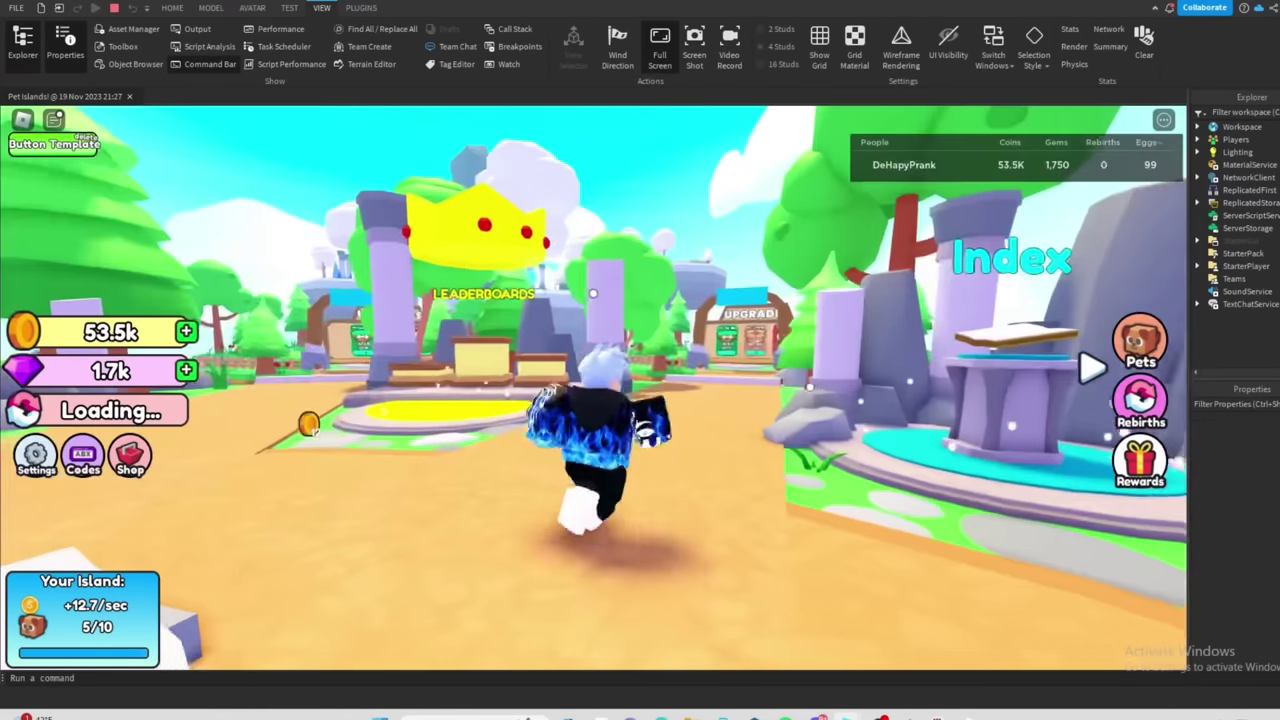
{"action": "key", "text": "w"}
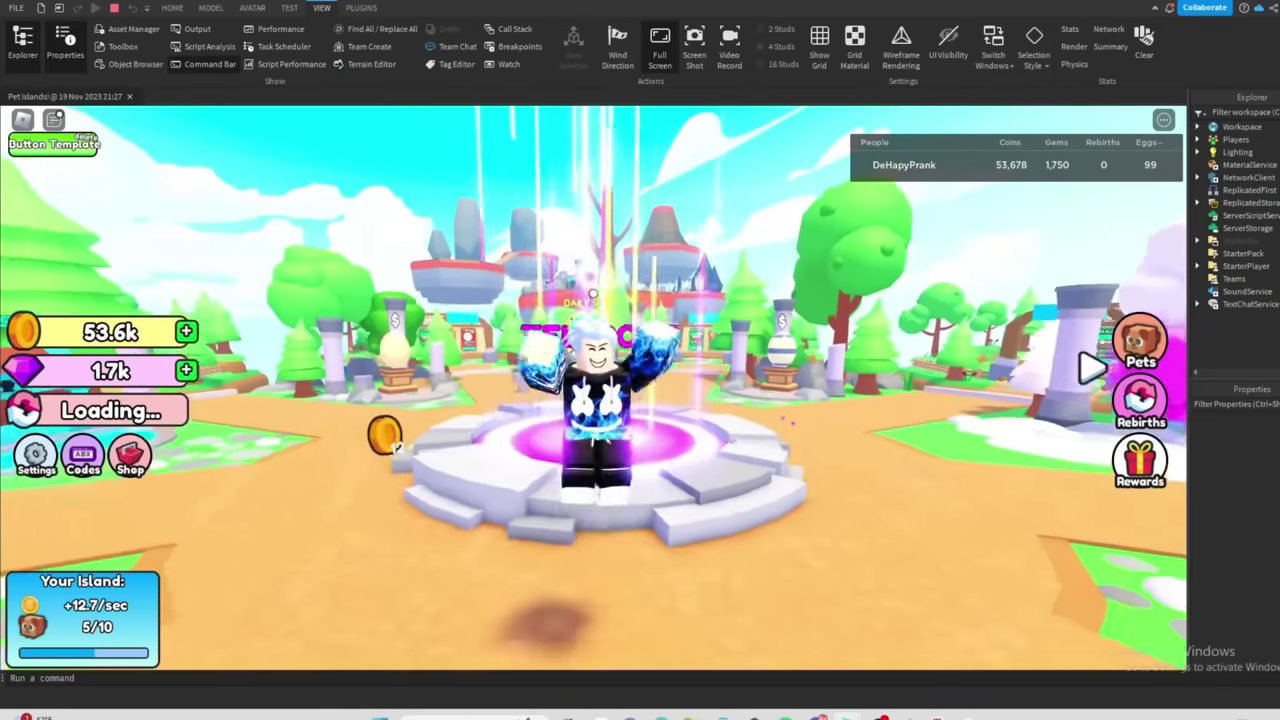
{"action": "key", "text": "w"}
{"action": "key", "text": "d"}
{"action": "key", "text": "w"}
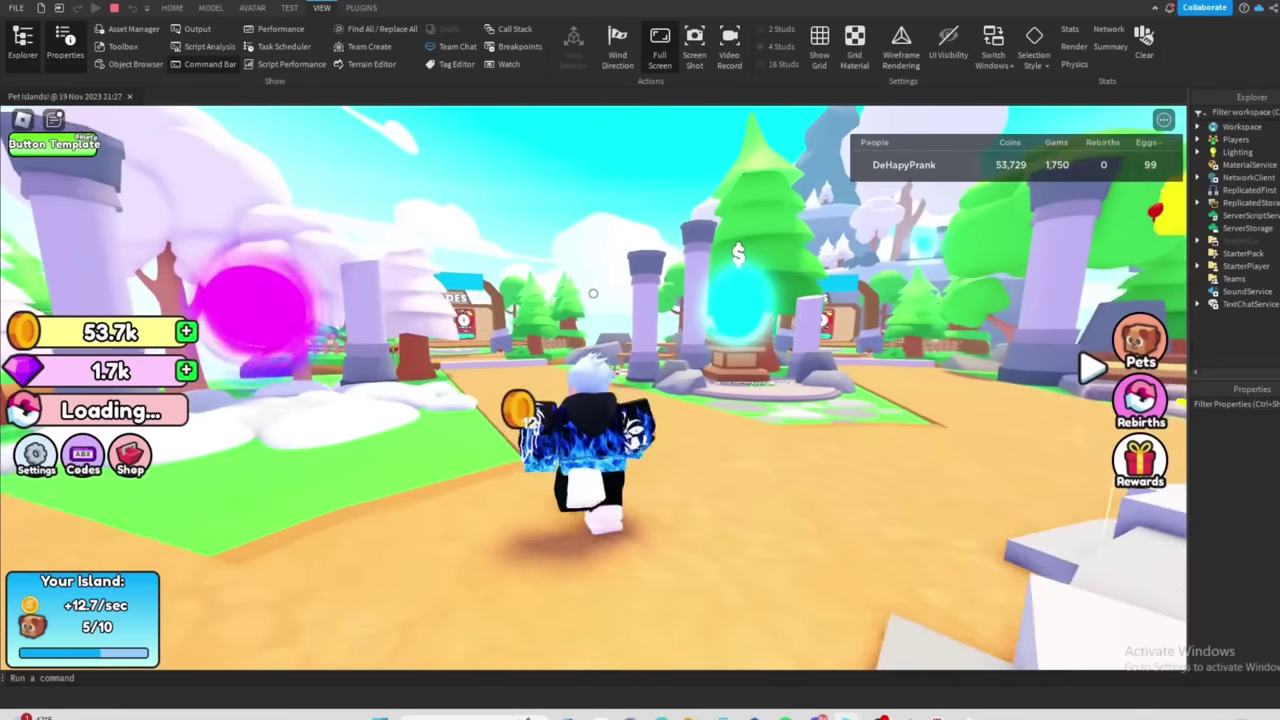
{"action": "key", "text": "a"}
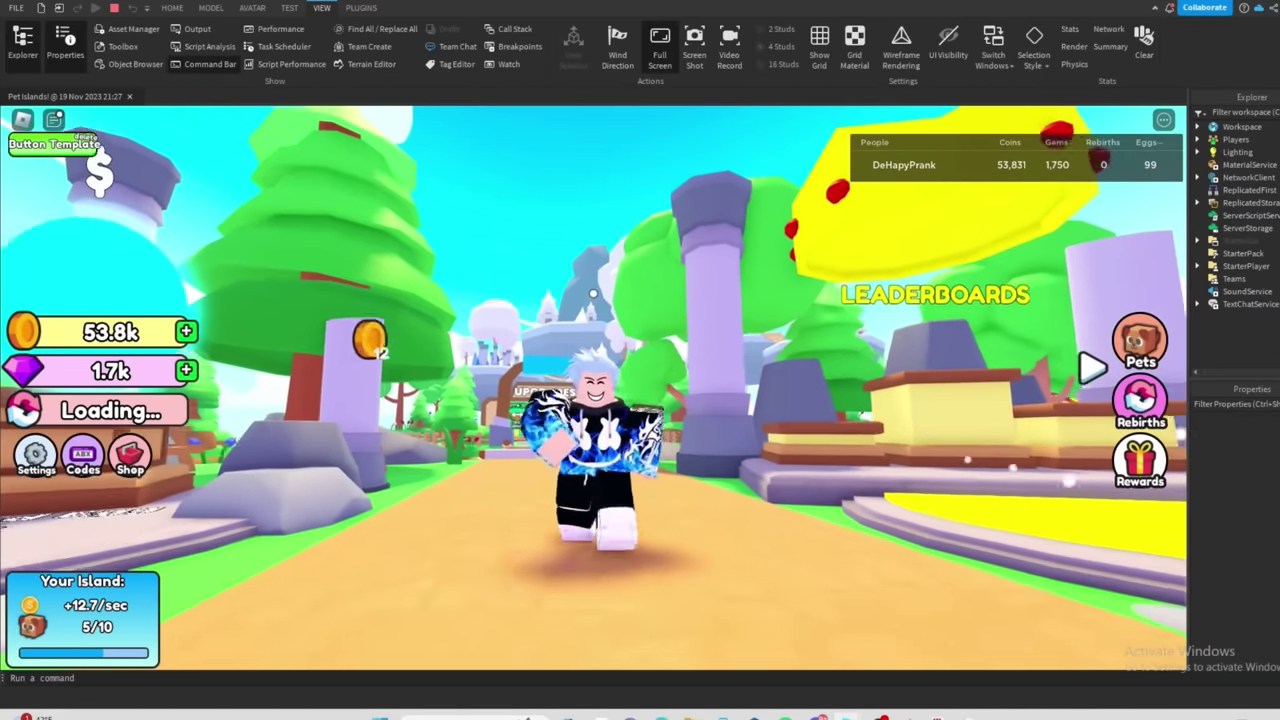
{"action": "key", "text": "s"}
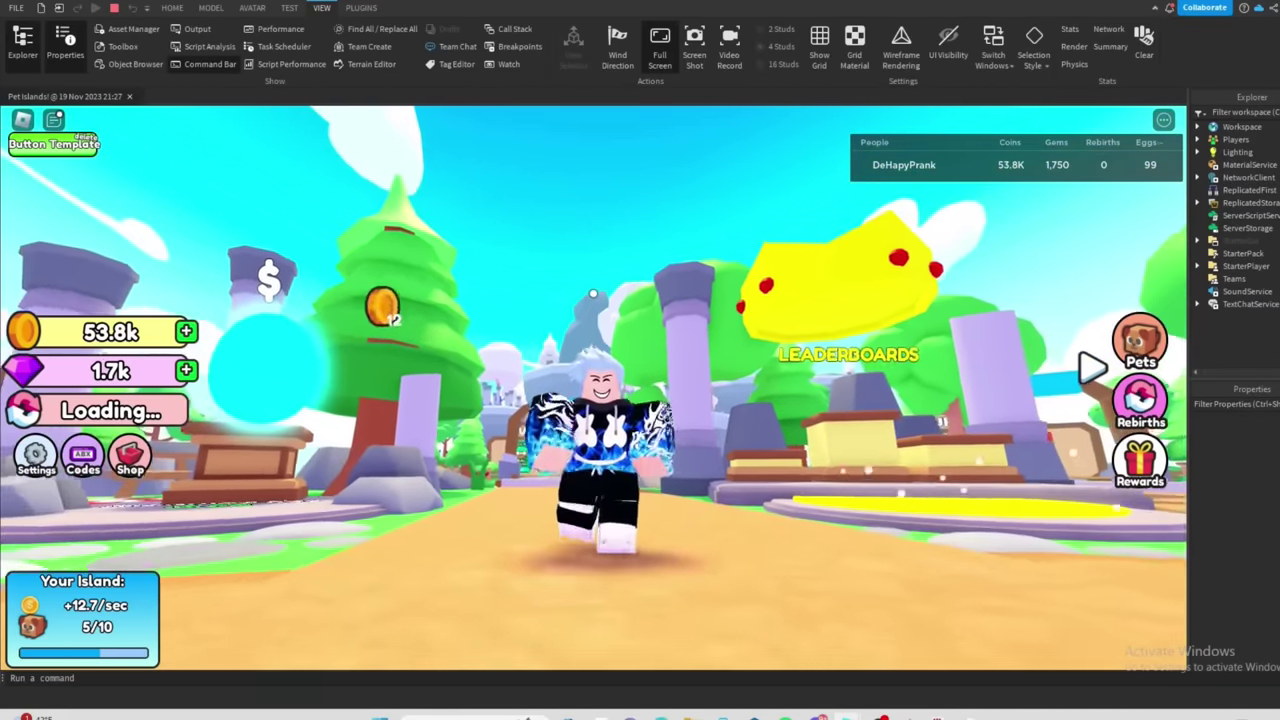